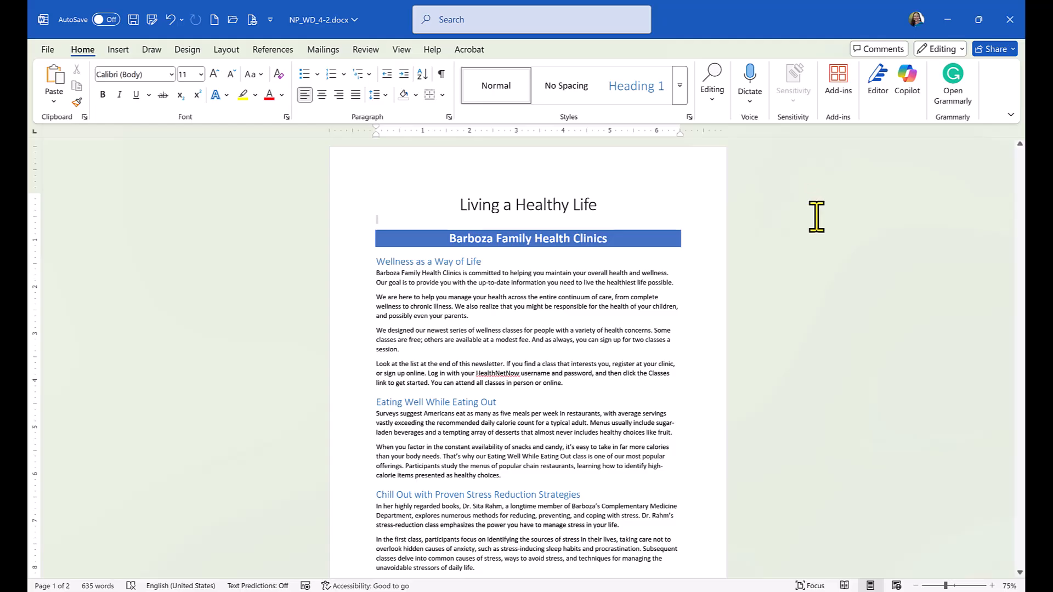
Look through the newsletter down to the Wellness Classes list, and return to the title at 130% zoom
scroll(830, 254, down, 10)
scroll(829, 254, down, 12)
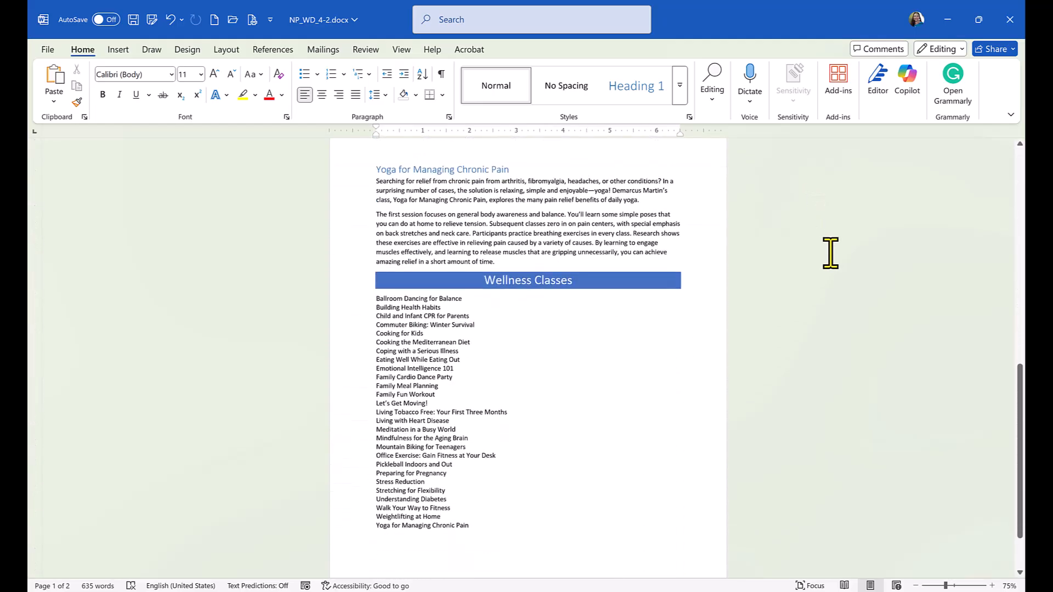
scroll(829, 254, up, 9)
scroll(829, 254, up, 14)
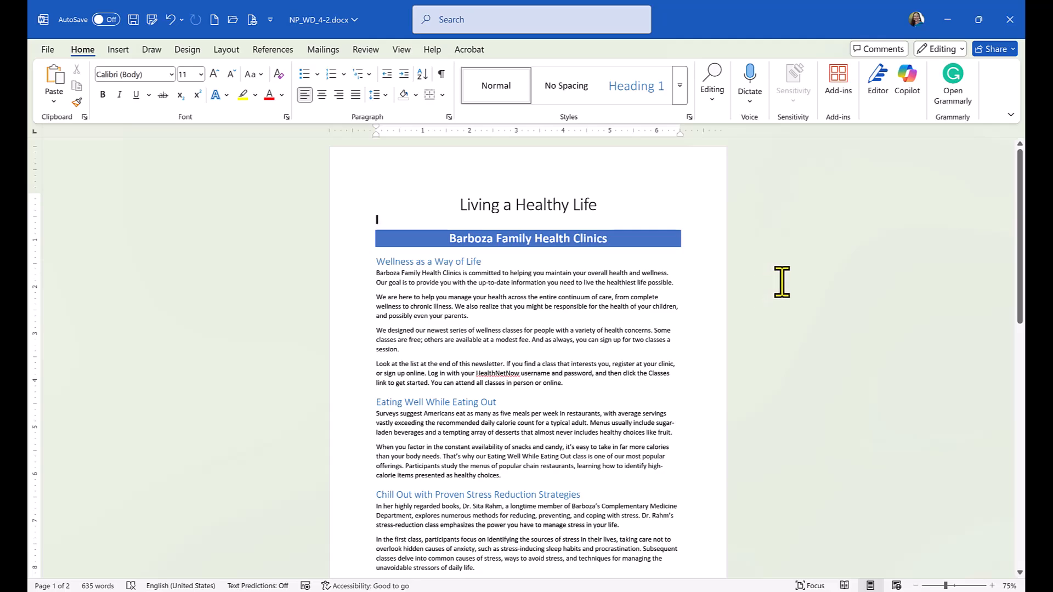
click(991, 585)
click(991, 586)
click(991, 586)
click(992, 586)
click(991, 586)
click(991, 585)
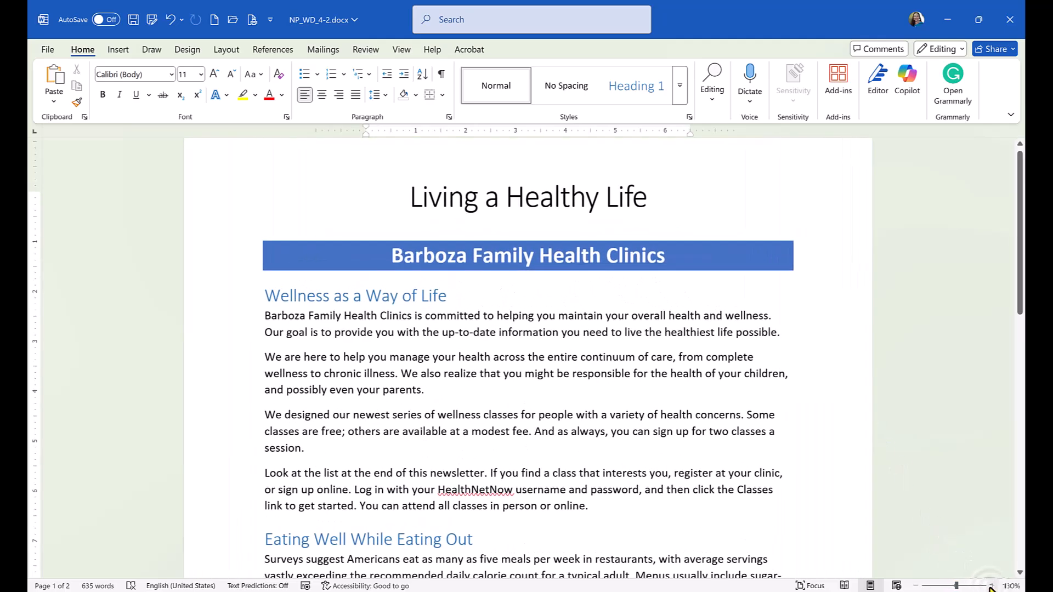
scroll(954, 383, up, 2)
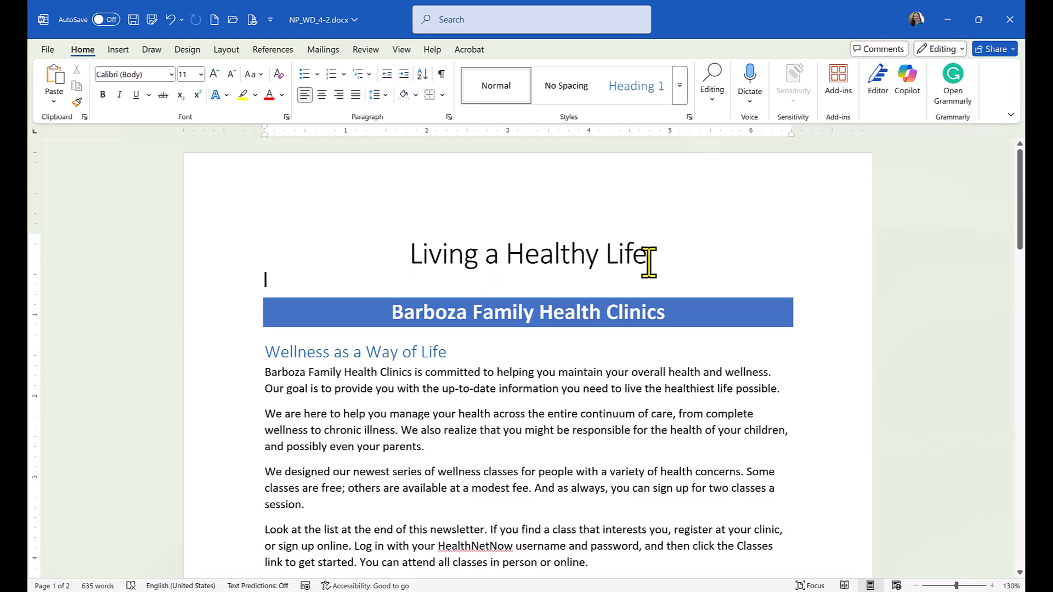
Convert the "Living a Healthy Life" title to WordArt with blue Accent color 5 fill, white outline and hard blue Accent color 5 shadow
mouse_move(649, 262)
mouse_down()
mouse_move(600, 251)
mouse_move(466, 265)
mouse_up()
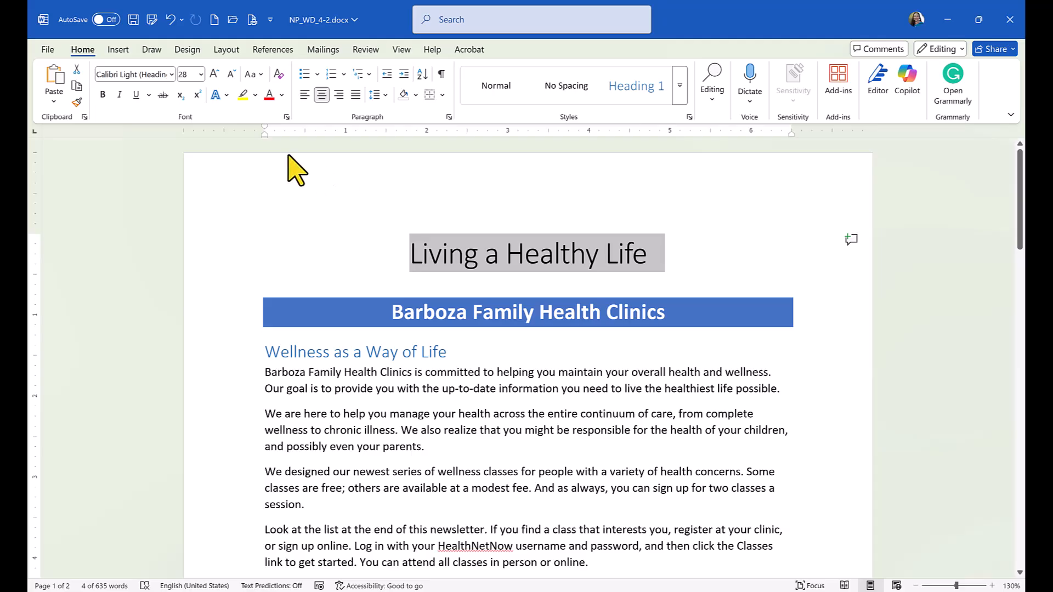
click(118, 50)
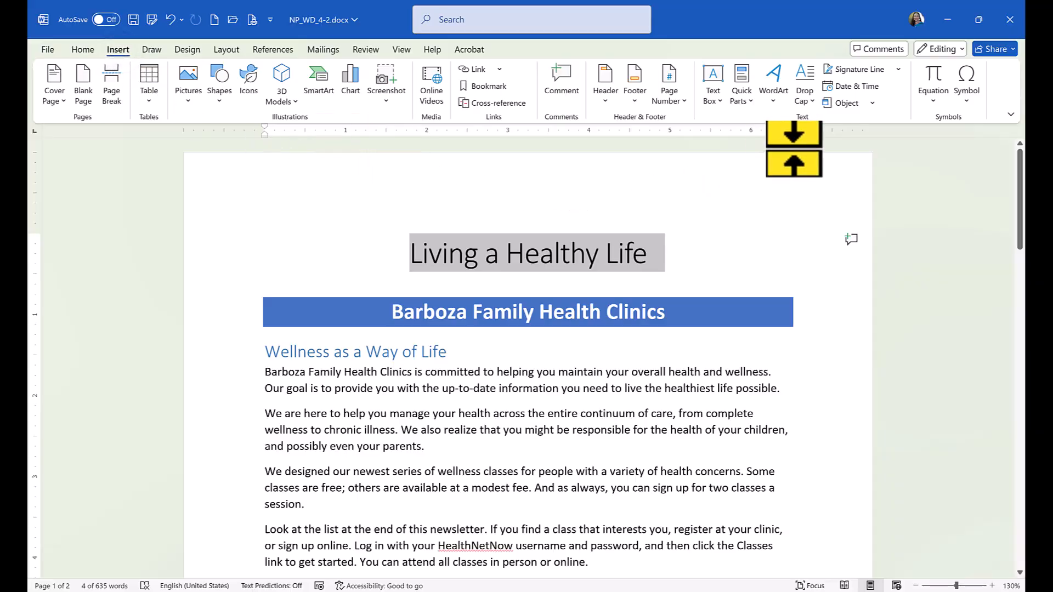
click(780, 111)
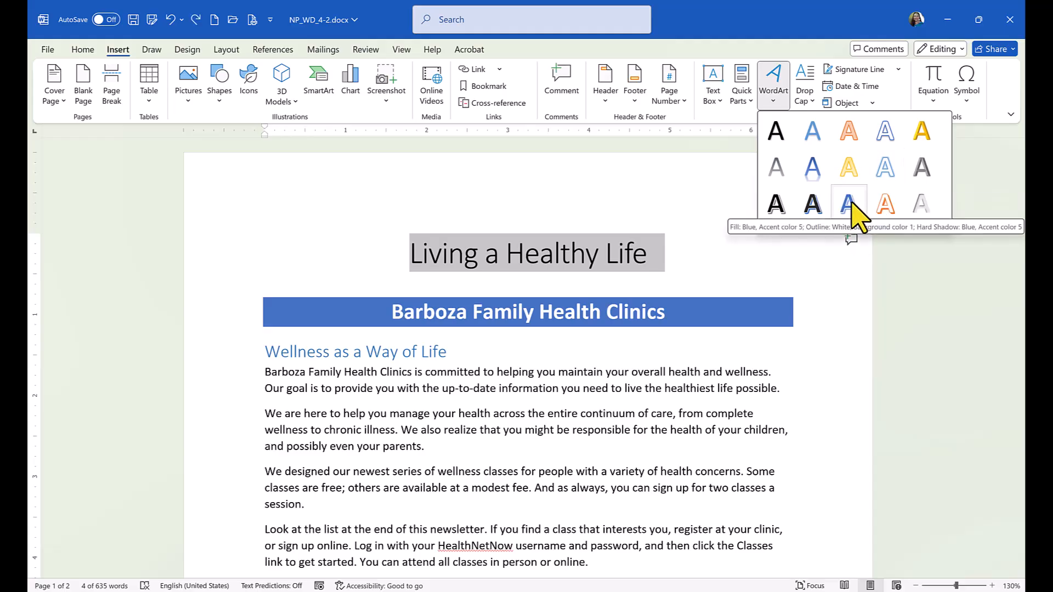
click(848, 204)
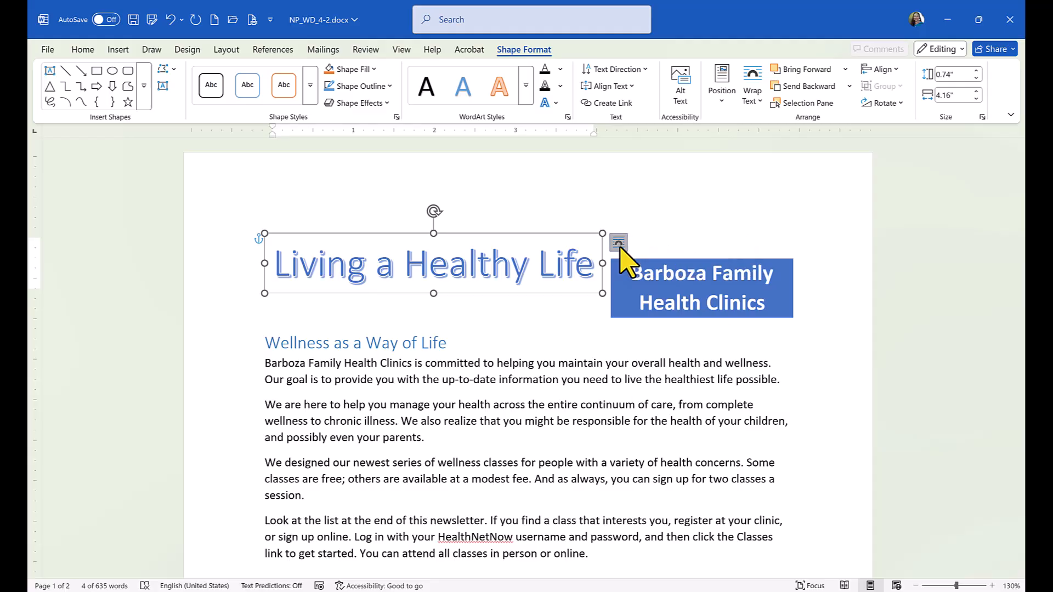
Set the WordArt title's text wrapping to Square and fix its position on the page
click(617, 241)
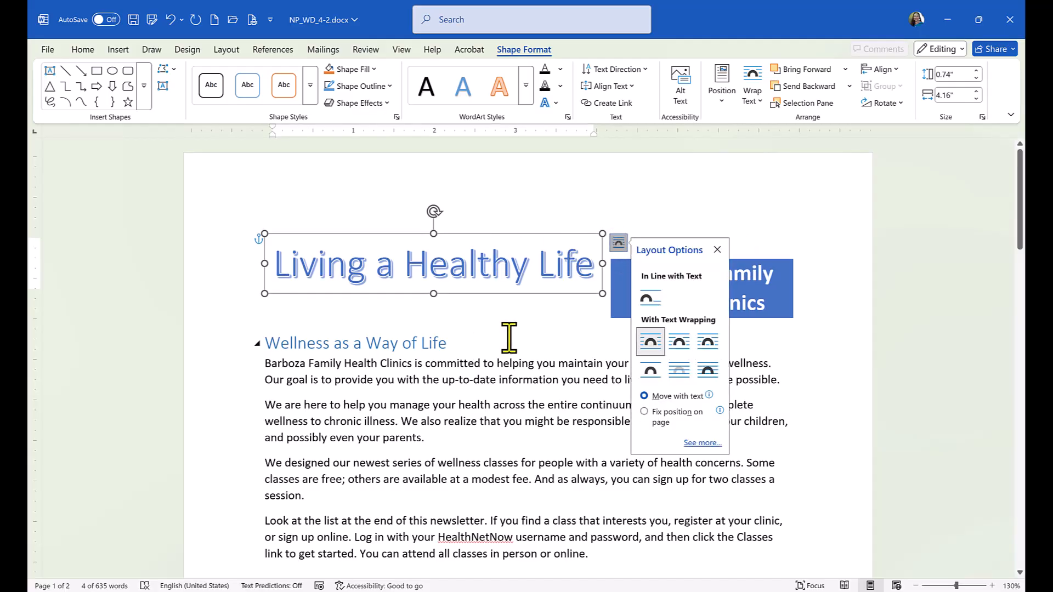
click(505, 381)
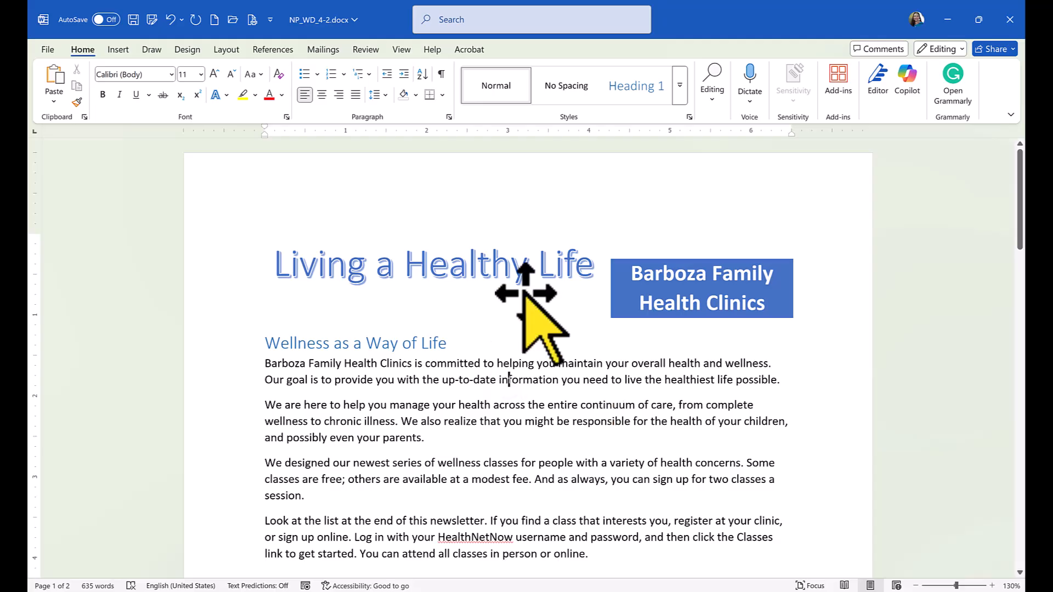
click(489, 260)
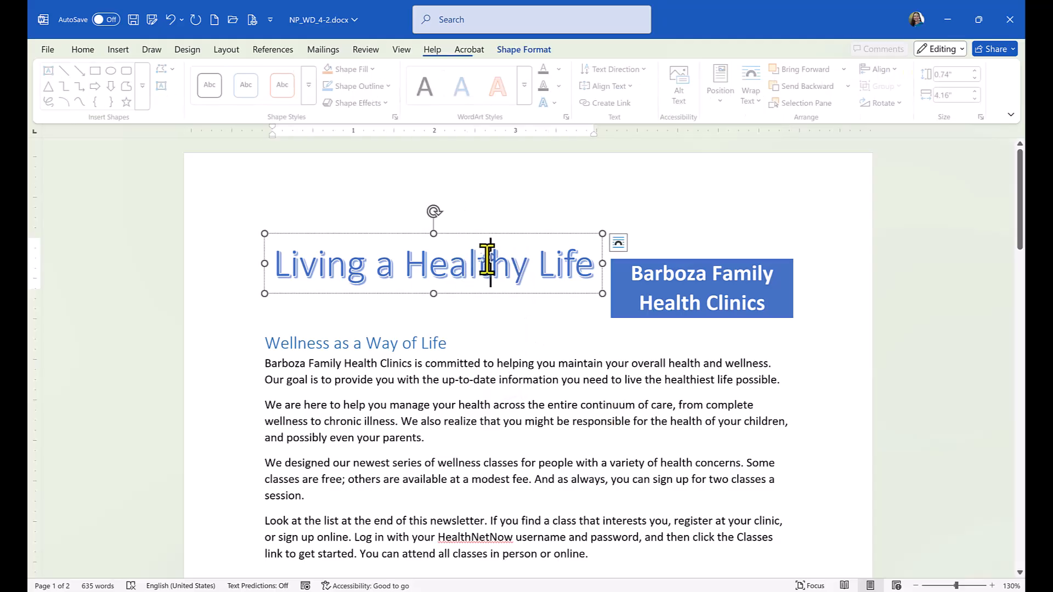
click(619, 245)
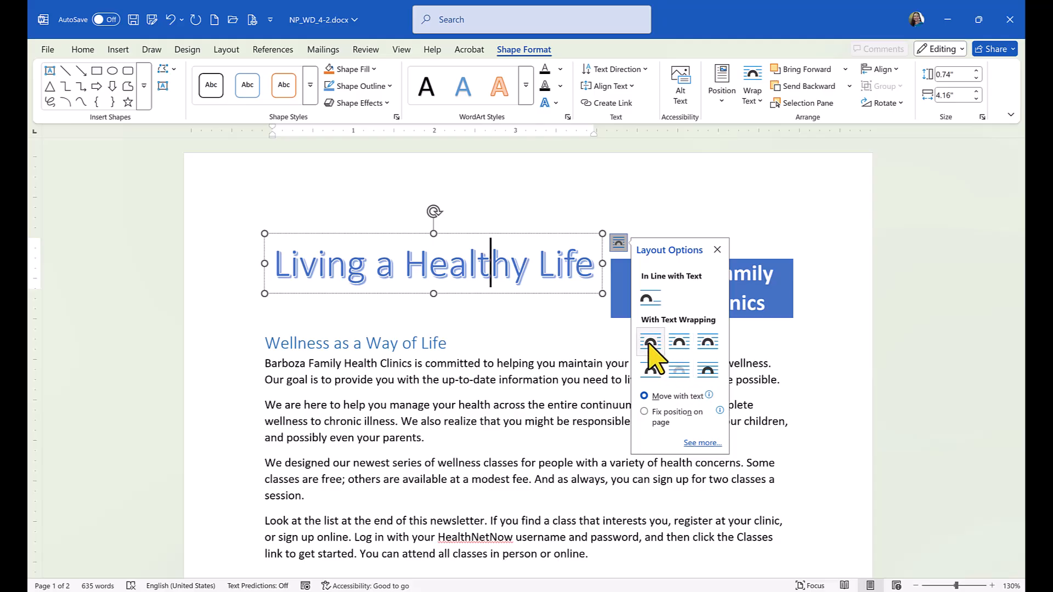
click(650, 347)
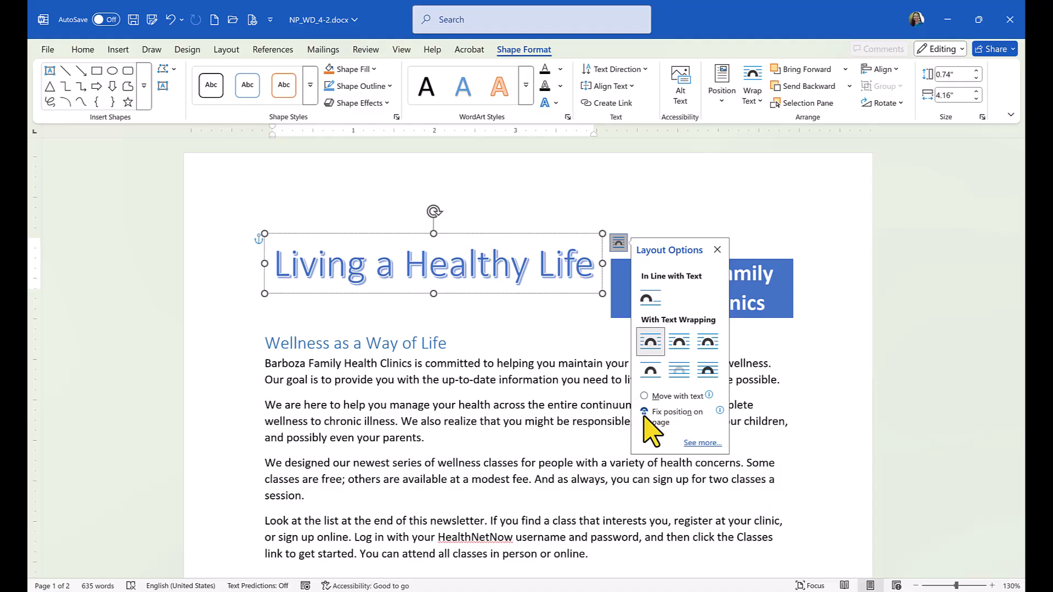
click(643, 412)
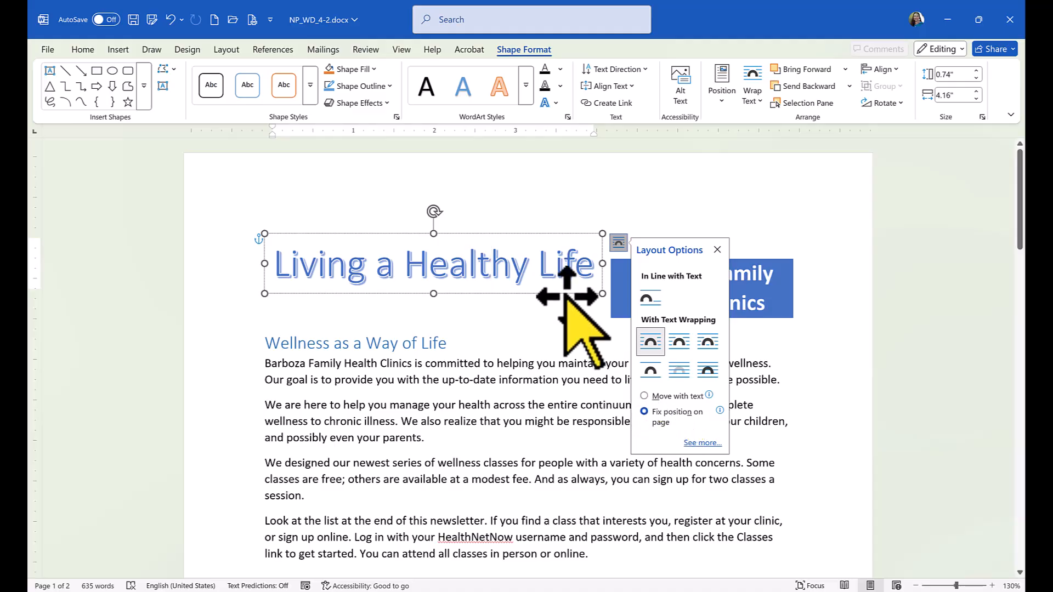
Move the WordArt title above the "Barboza Family Health Clinics" banner, roughly centered on the page
mouse_move(570, 294)
mouse_down()
mouse_move(577, 258)
mouse_move(622, 237)
mouse_move(683, 242)
mouse_move(693, 275)
mouse_move(625, 362)
mouse_move(564, 384)
mouse_move(618, 239)
mouse_move(677, 245)
mouse_move(668, 244)
mouse_up()
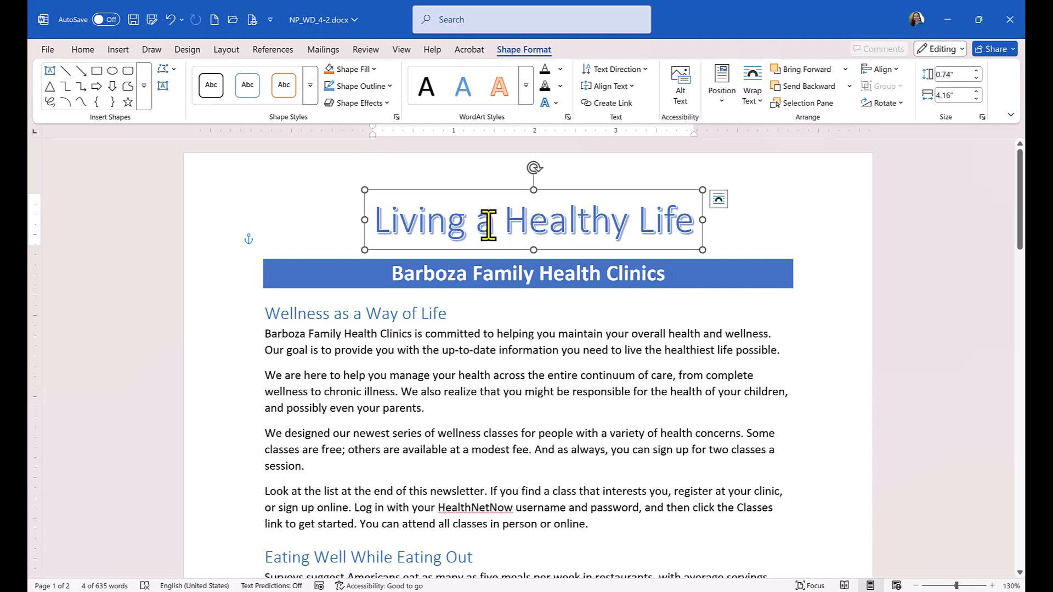
drag(377, 218, 596, 359)
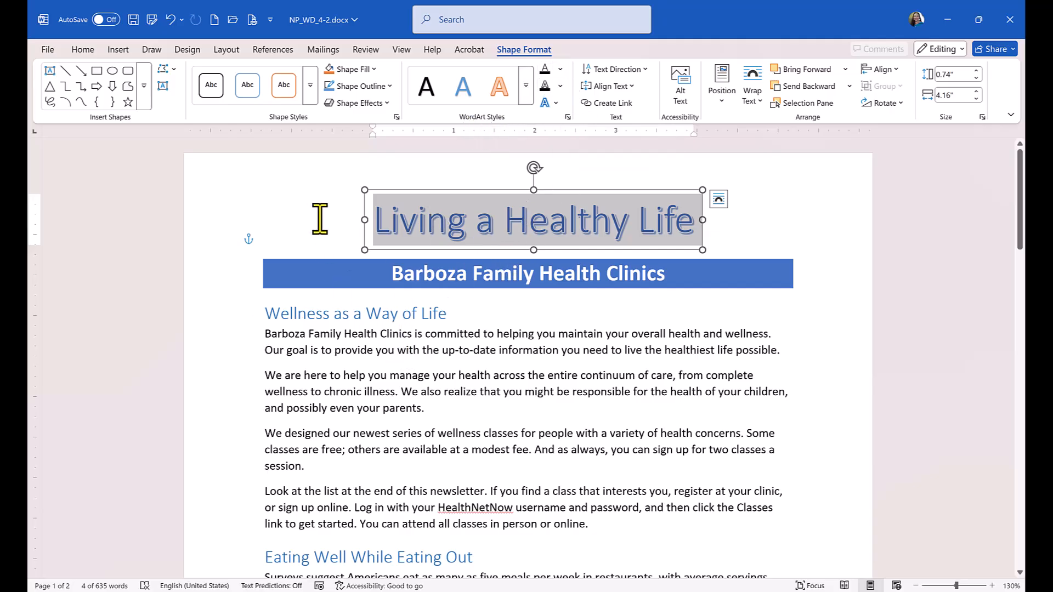
click(474, 353)
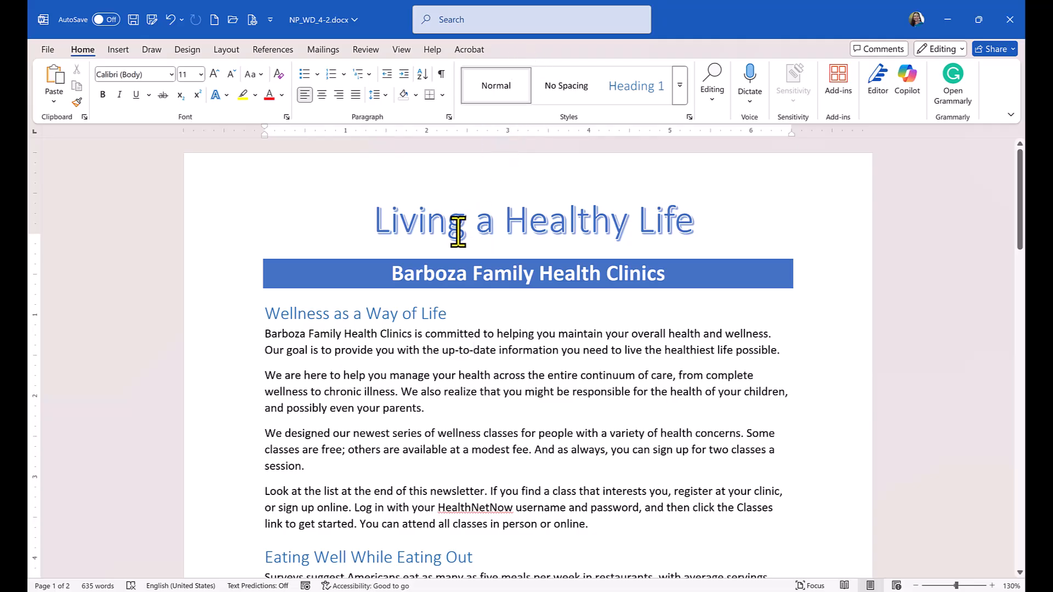
Fill the word "Healthy" in the WordArt title with Green, Accent 6
click(527, 221)
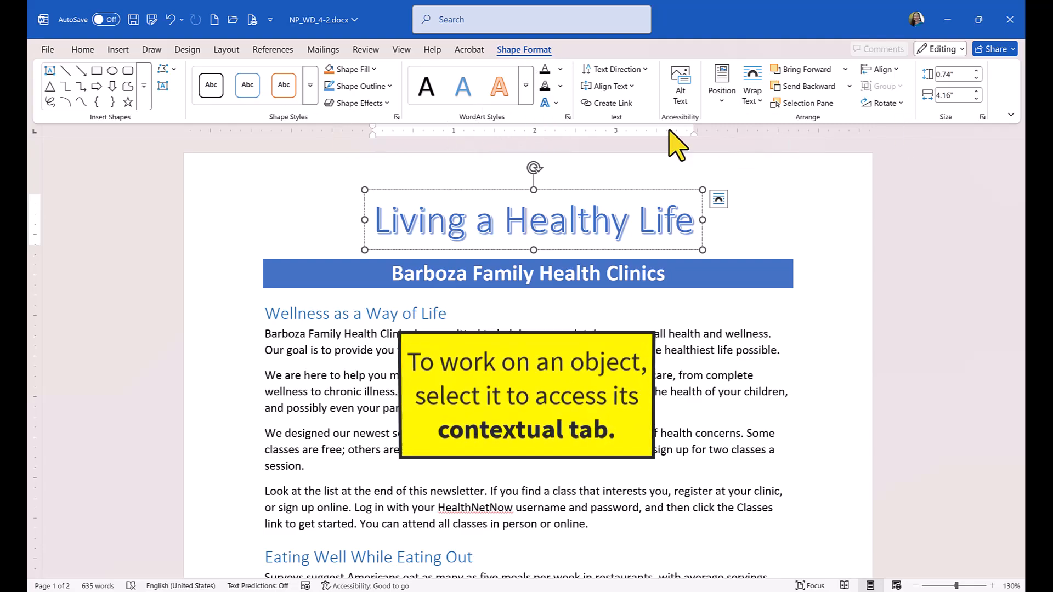
click(560, 70)
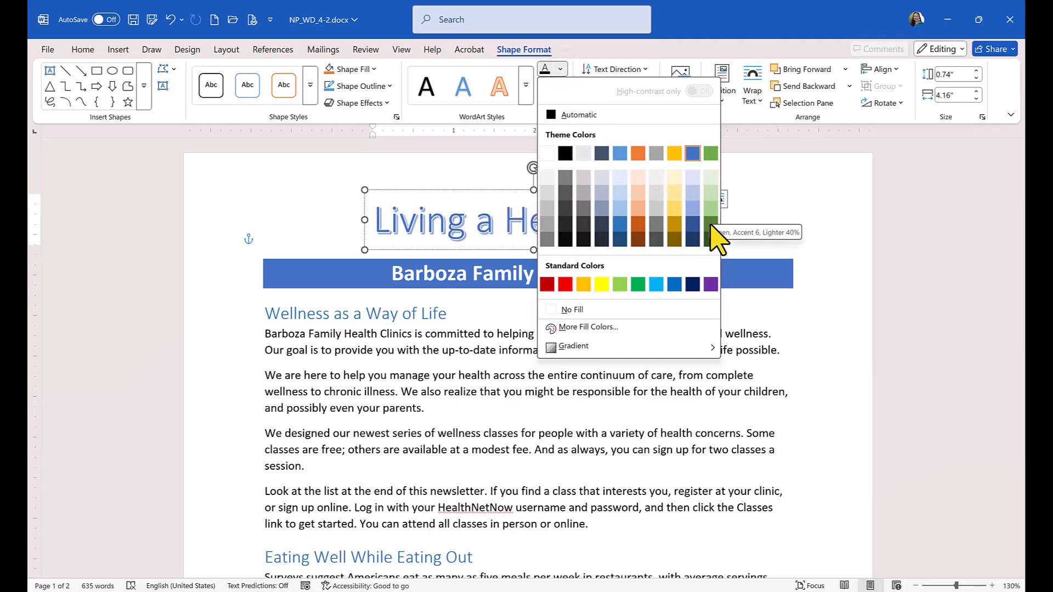
click(710, 154)
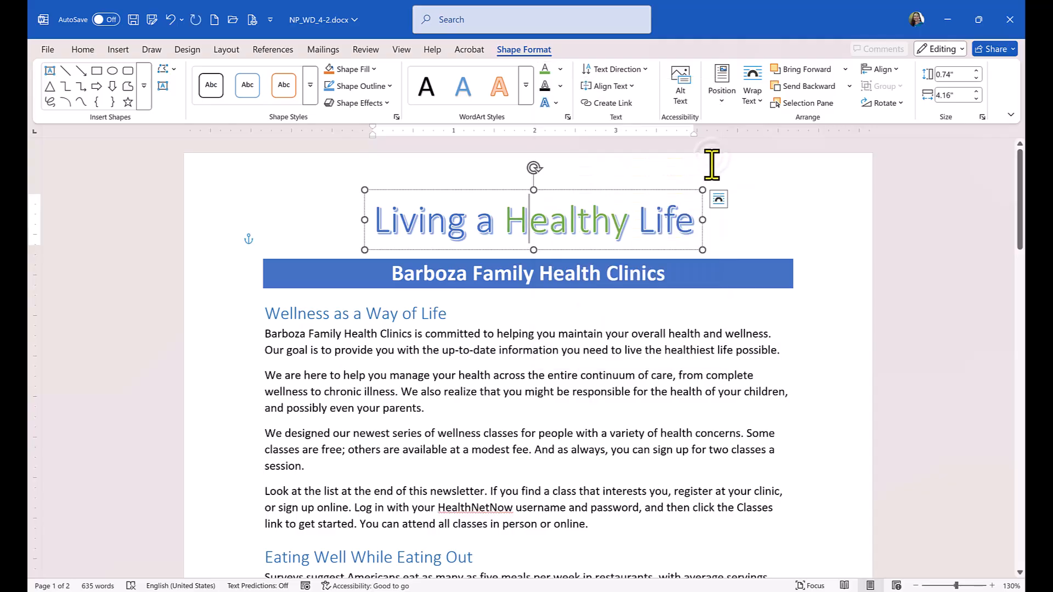
Fill the entire "Living a Healthy Life" WordArt text with Green, Accent 6
click(742, 218)
click(698, 225)
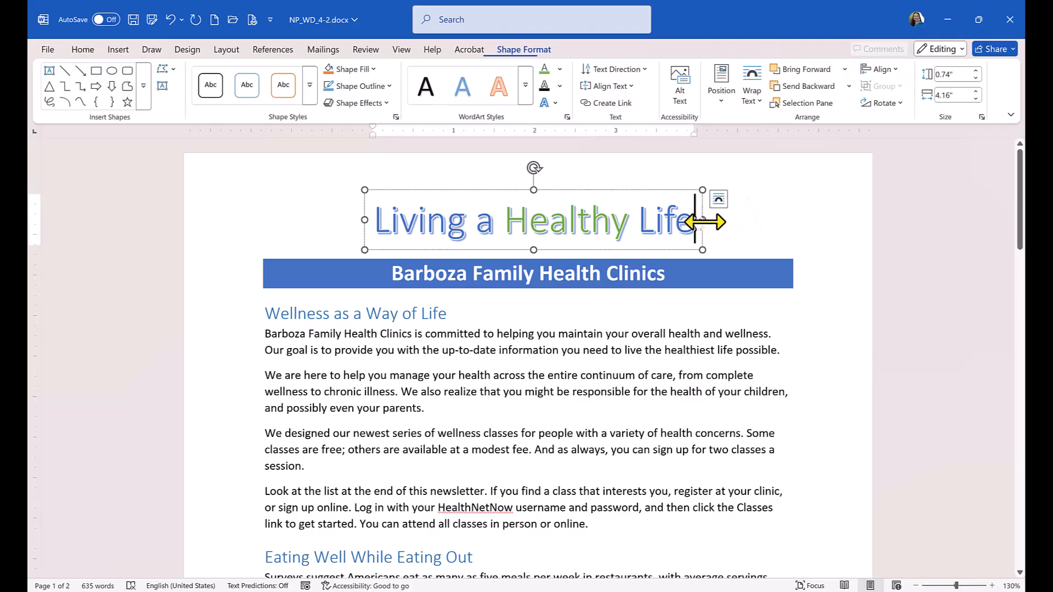
drag(694, 222, 423, 223)
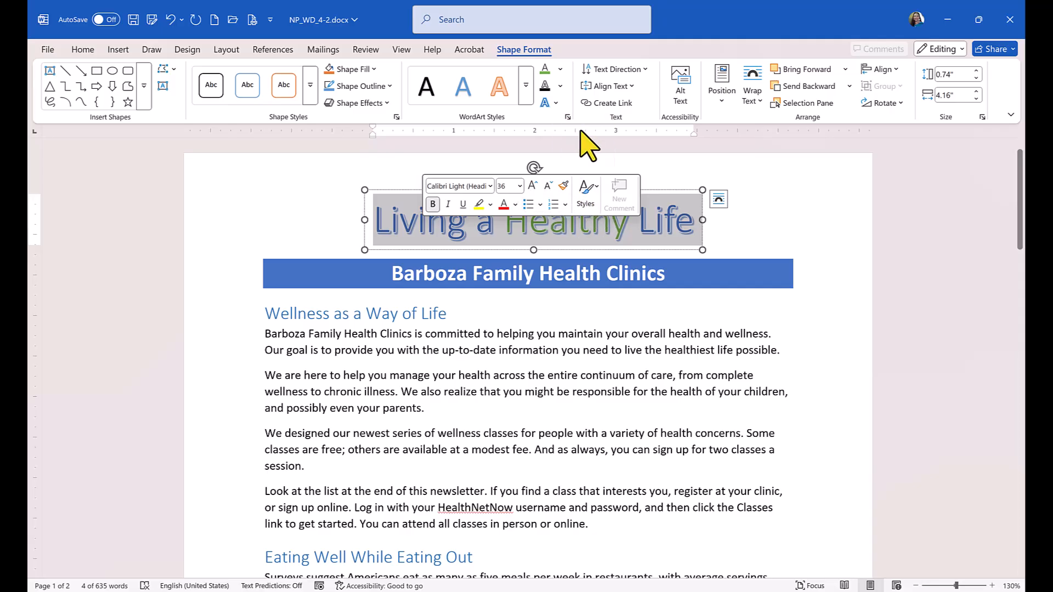
click(560, 69)
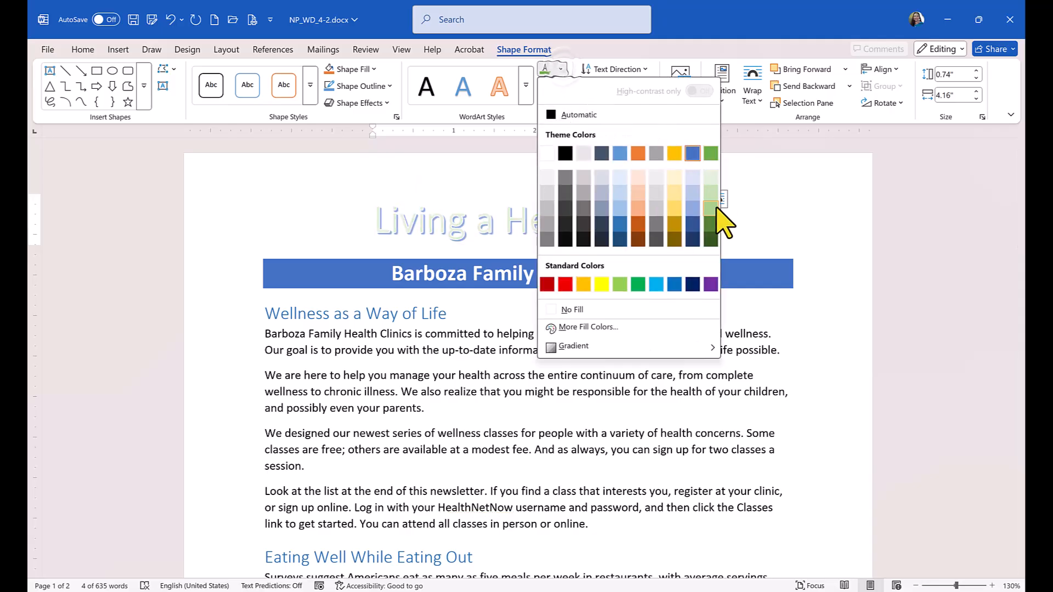
click(709, 154)
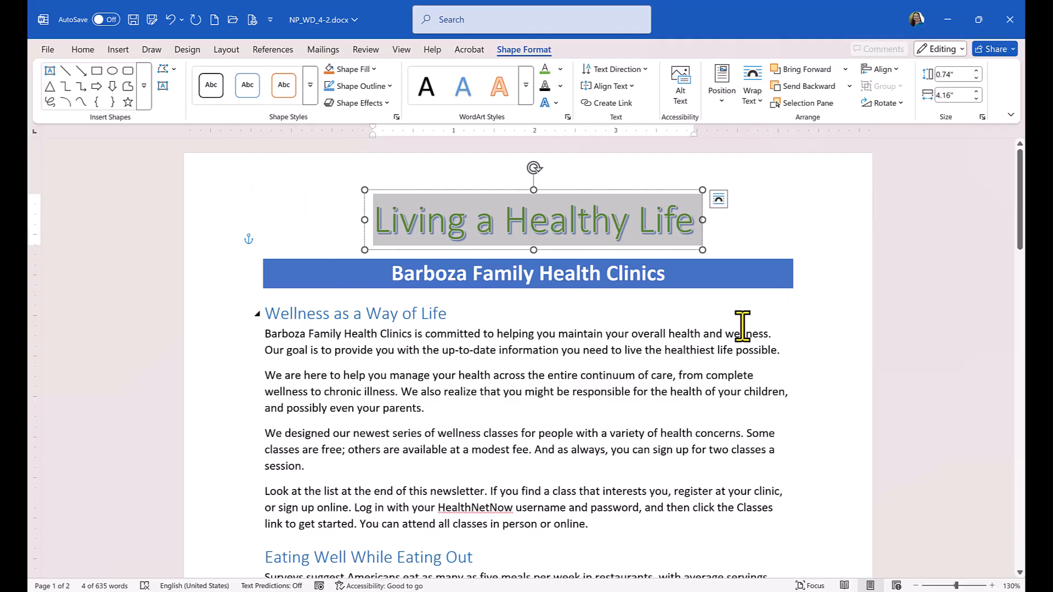
Widen the WordArt title box on both sides to about 6.44", reaching the left and right page margins
click(418, 219)
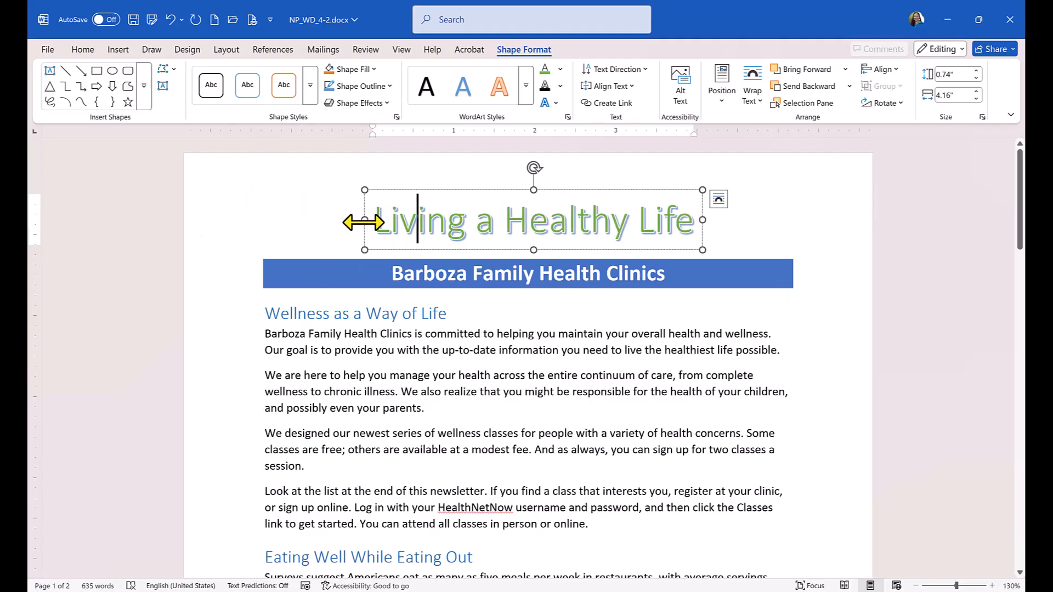
drag(363, 218, 264, 217)
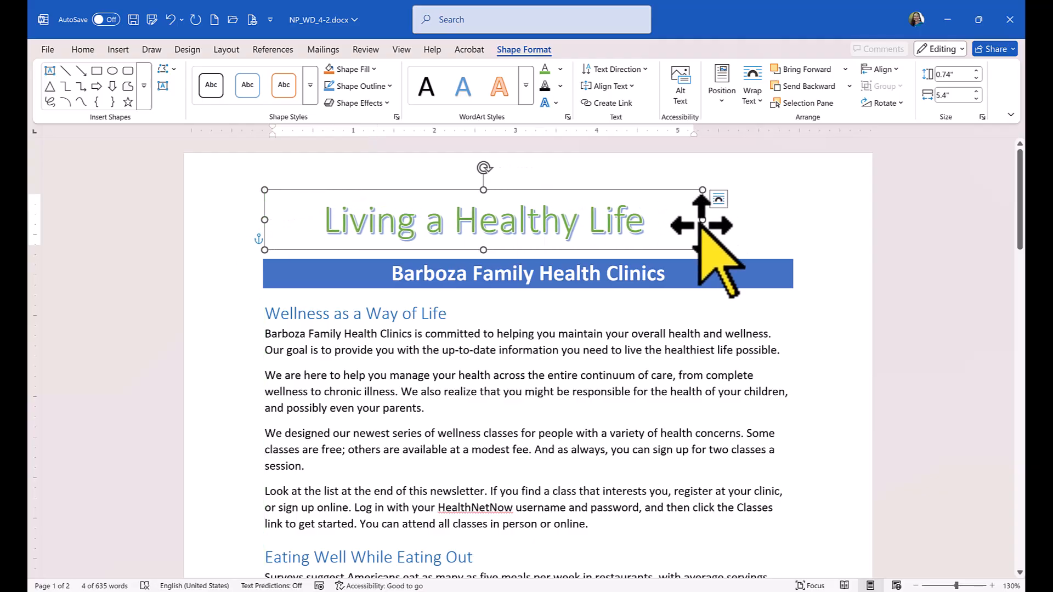
mouse_move(702, 220)
mouse_down()
mouse_move(787, 237)
mouse_move(564, 209)
mouse_move(360, 223)
mouse_up()
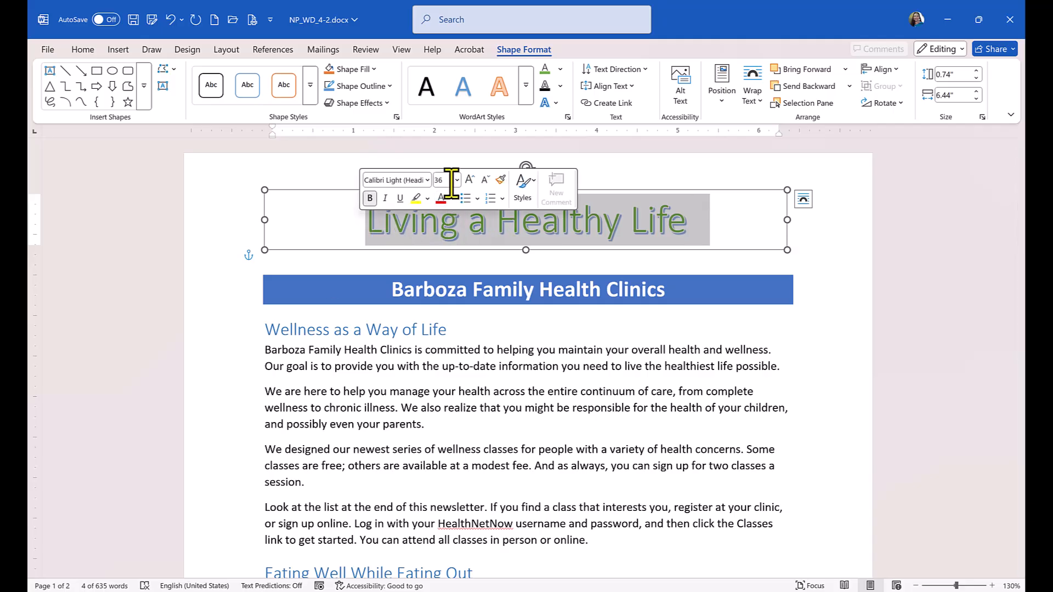
Set the font size of the WordArt title text to 45 points
click(446, 180)
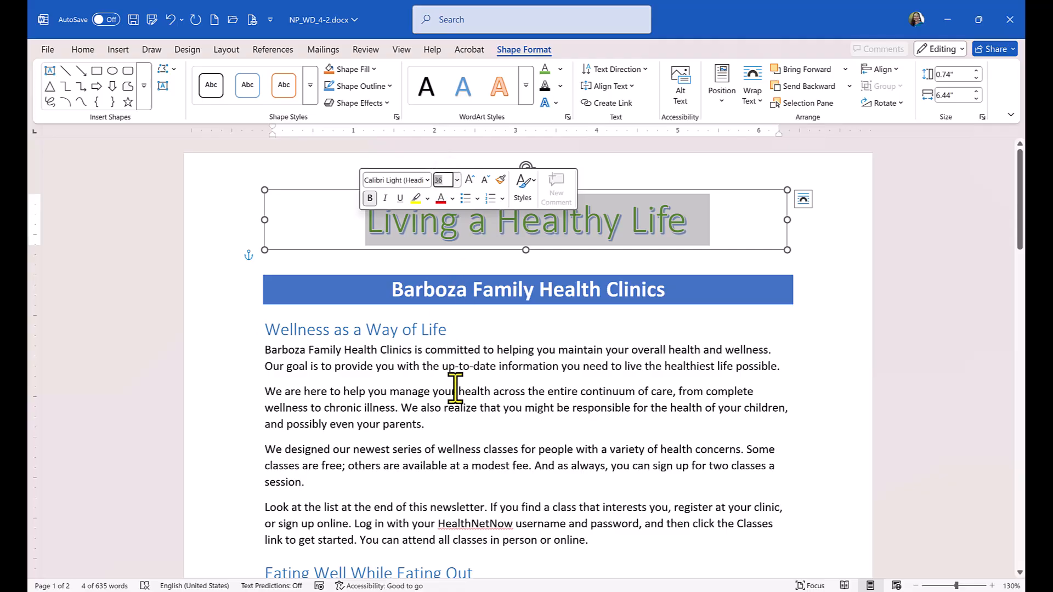
click(457, 179)
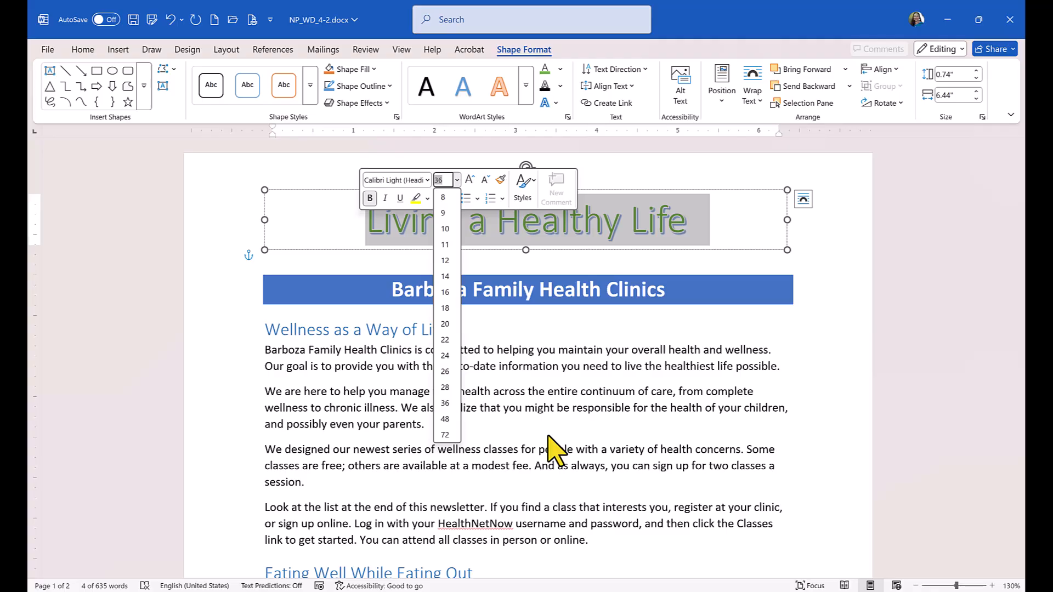
key(Down)
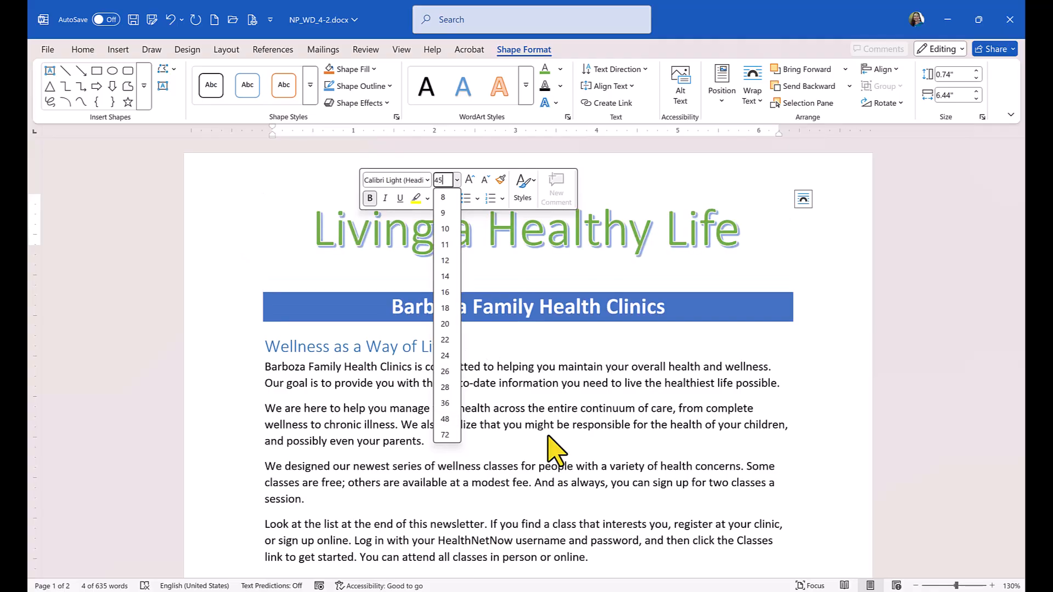
key(Return)
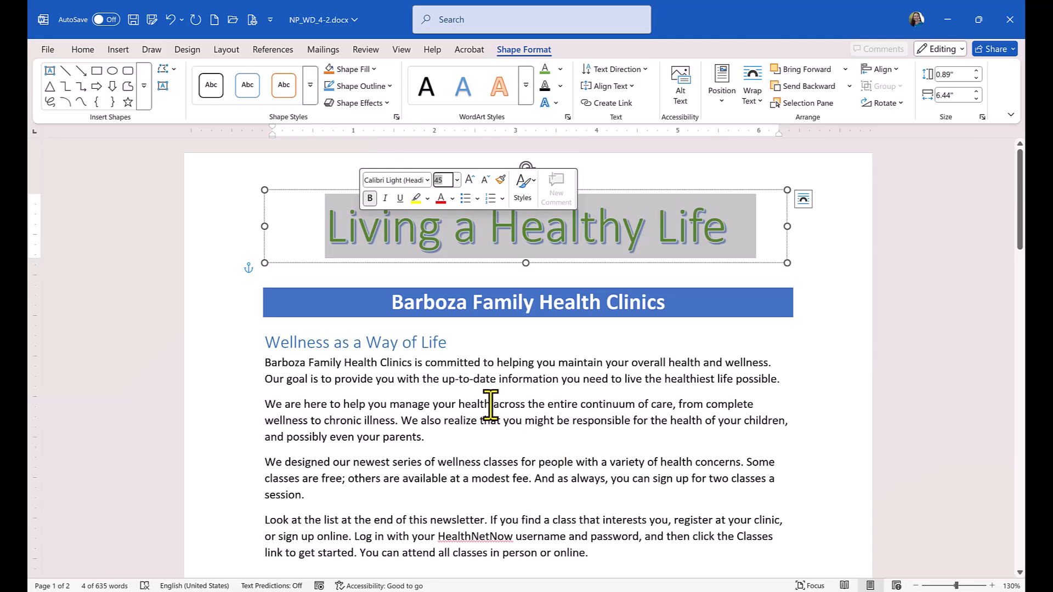
click(488, 401)
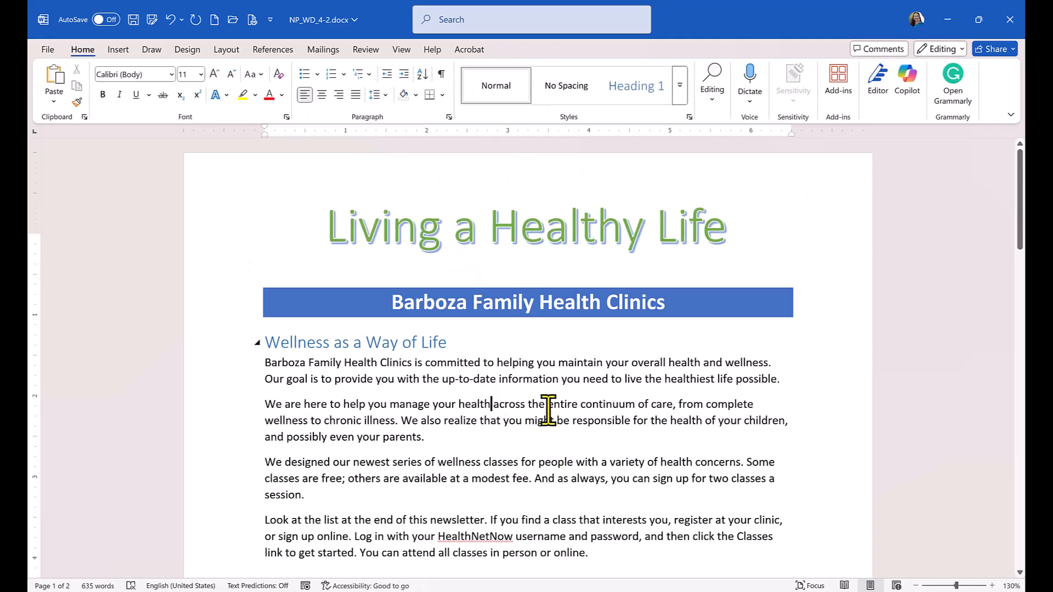
Apply the chevron-up Warp transform to the entire "Living a Healthy Life" WordArt text
click(392, 228)
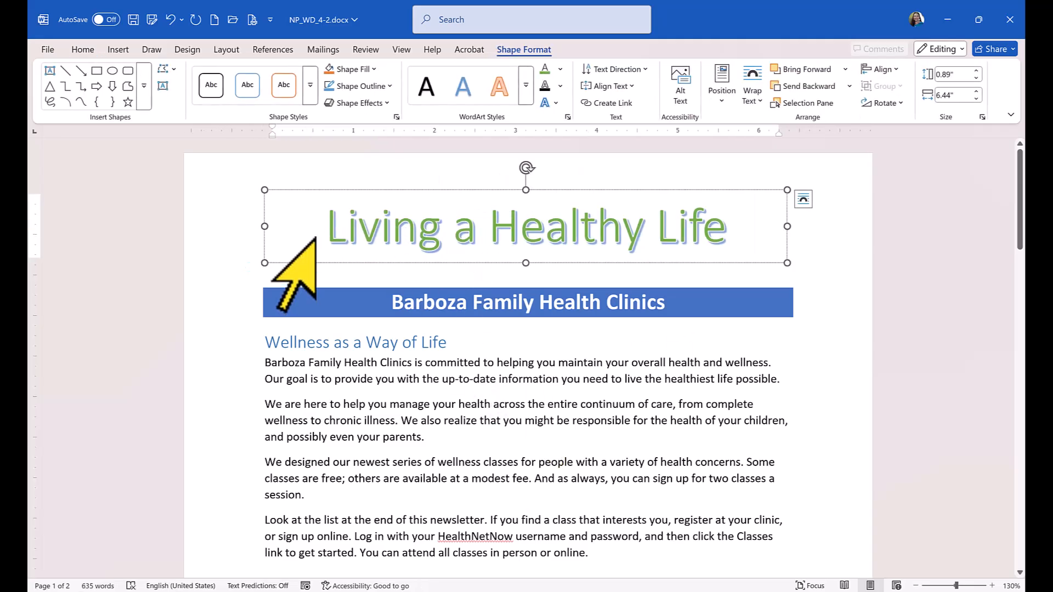
mouse_move(327, 228)
mouse_down()
mouse_move(416, 217)
mouse_move(684, 237)
mouse_up()
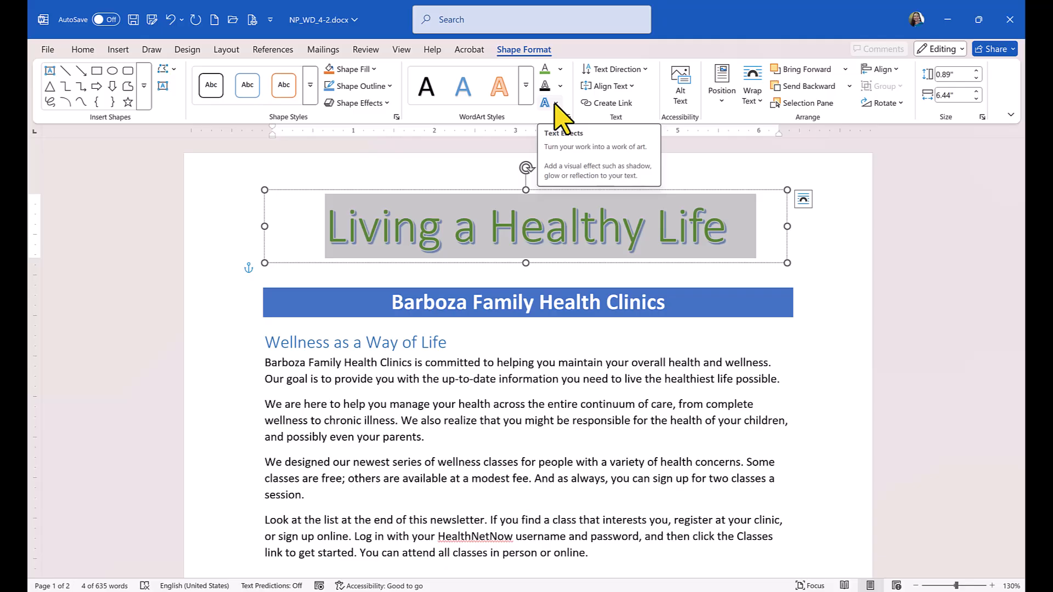
click(555, 103)
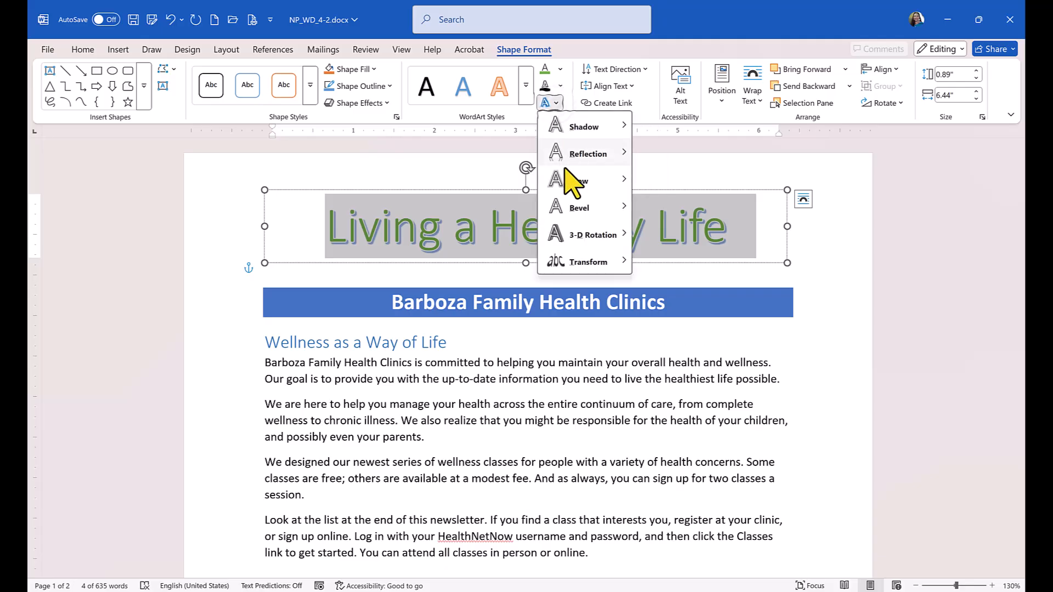
mouse_move(567, 263)
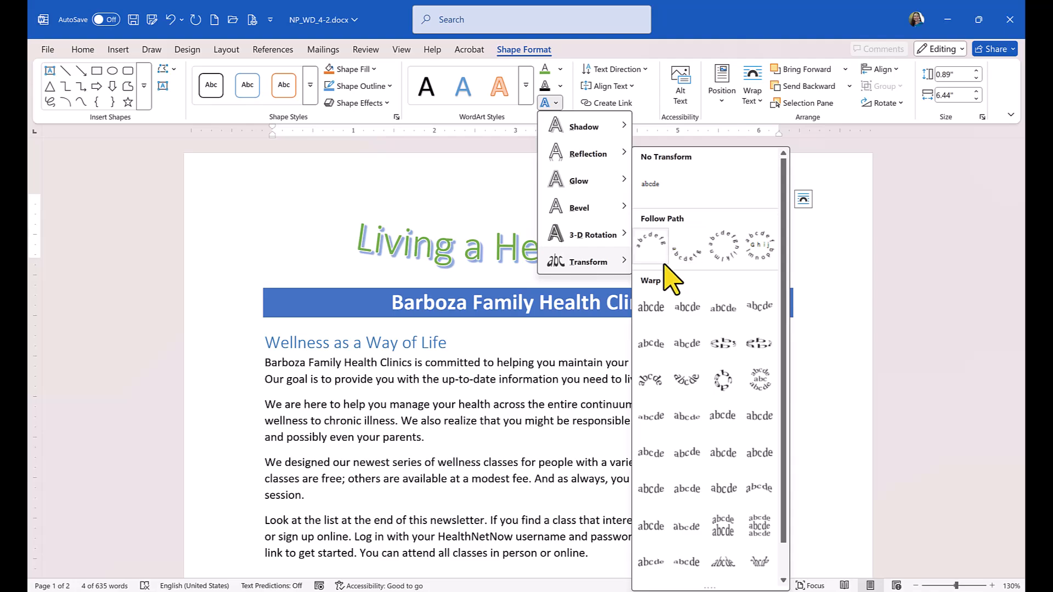
click(652, 344)
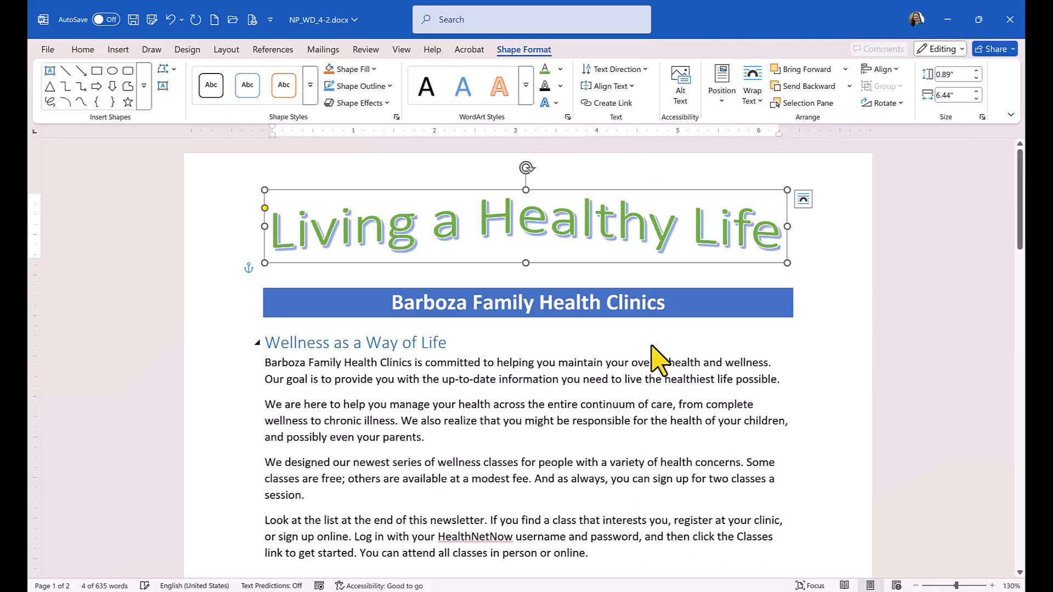
click(566, 449)
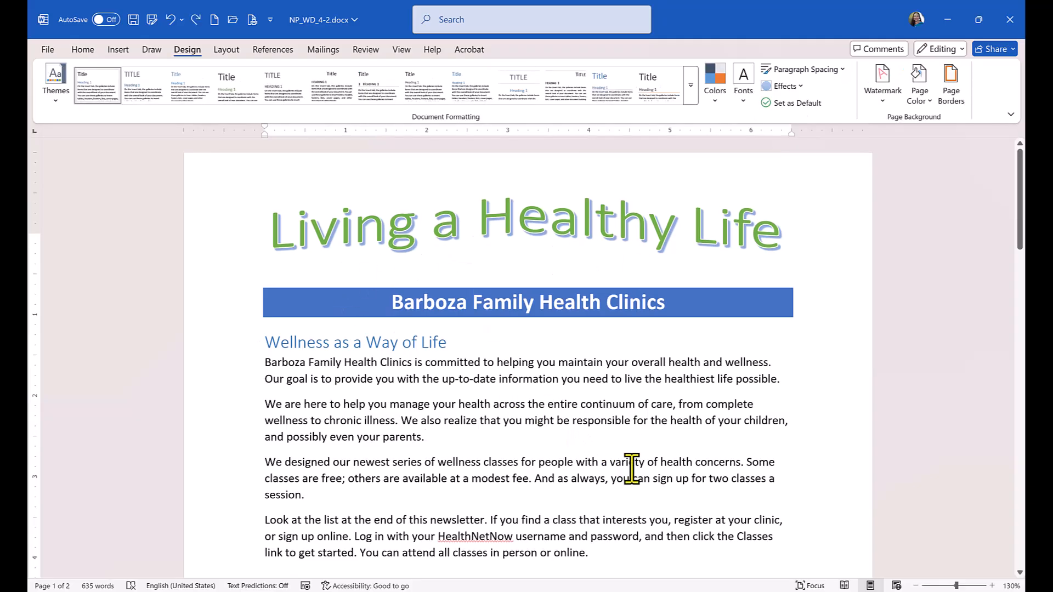
Insert a continuous section break at the end of the "Barboza Family Health Clinics" heading
scroll(489, 463, down, 3)
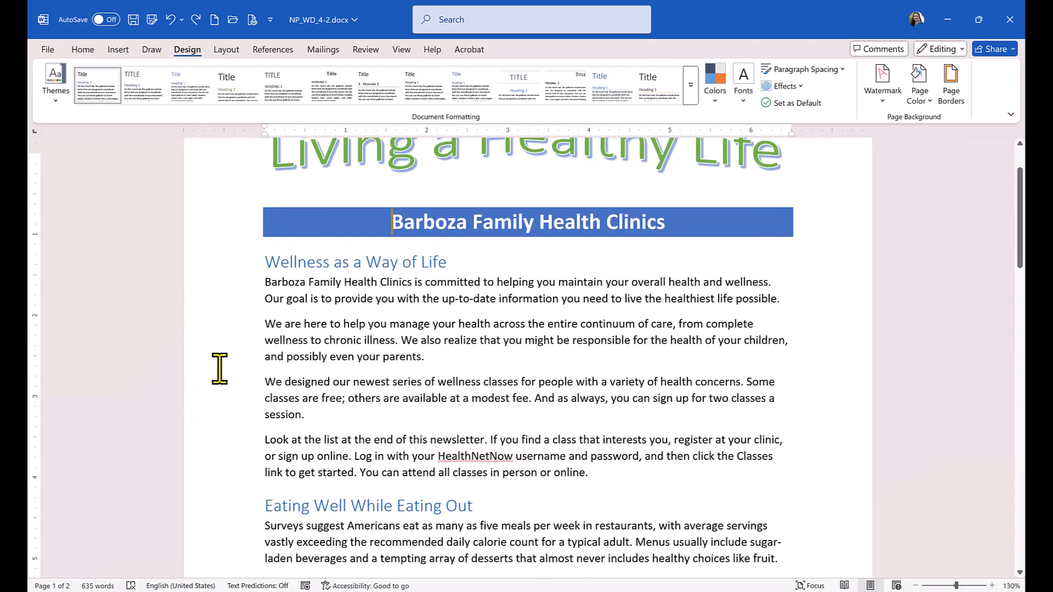
scroll(222, 379, down, 10)
scroll(222, 379, up, 10)
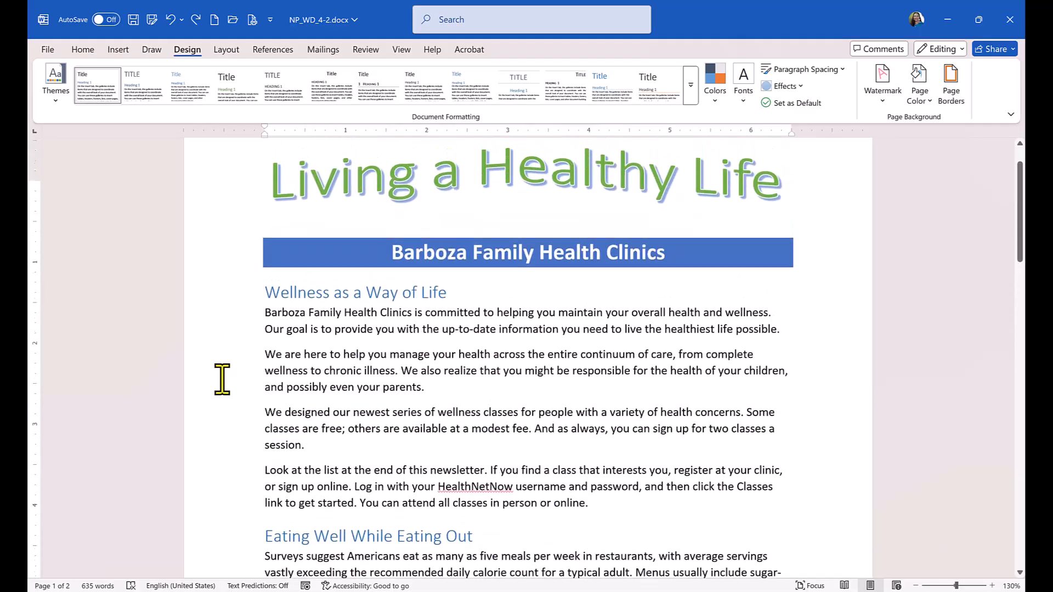
scroll(214, 383, up, 3)
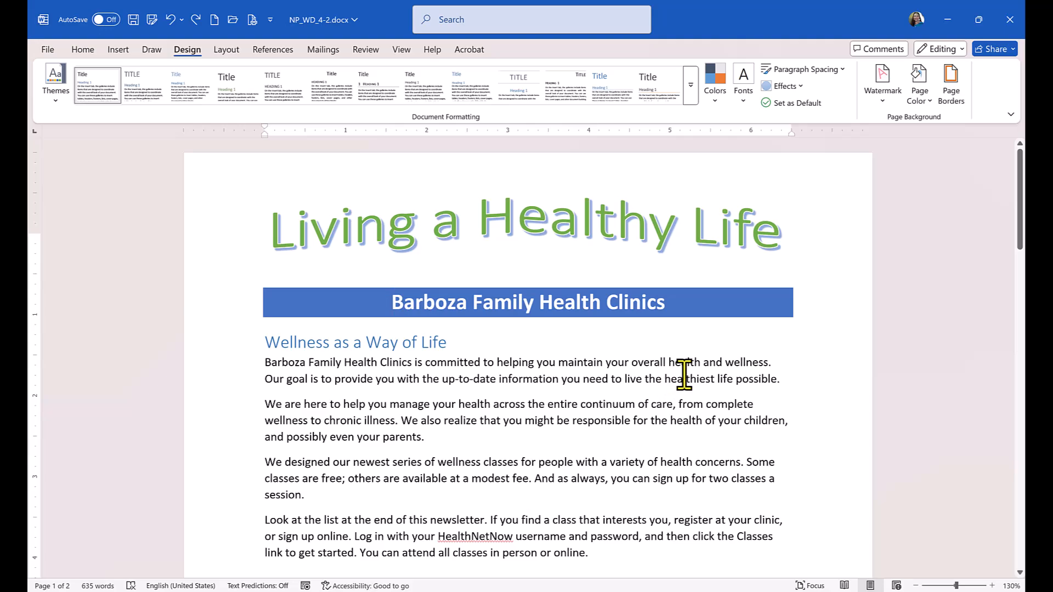
click(666, 302)
click(225, 50)
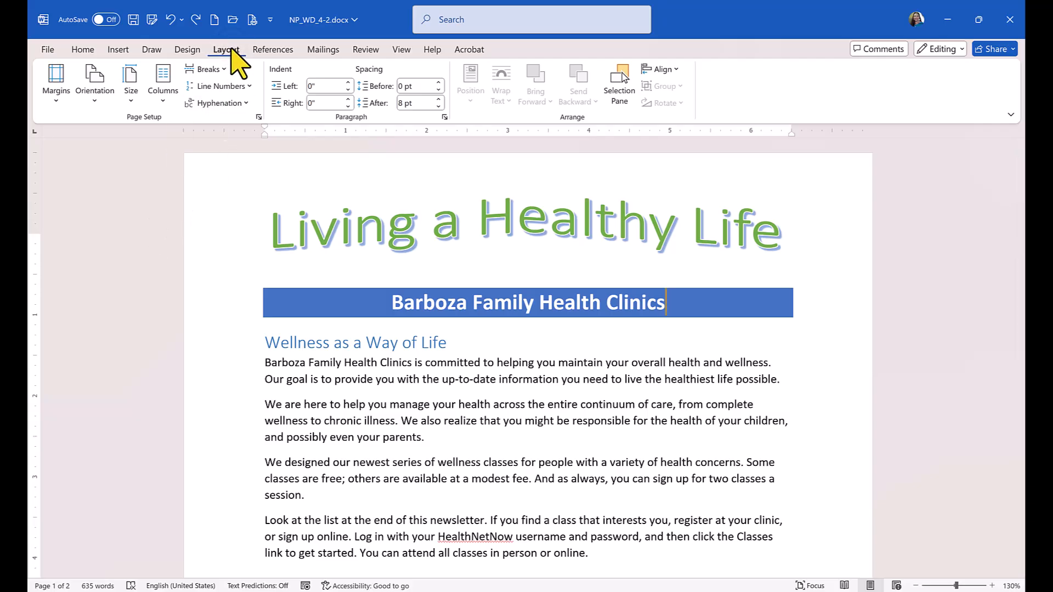
click(208, 69)
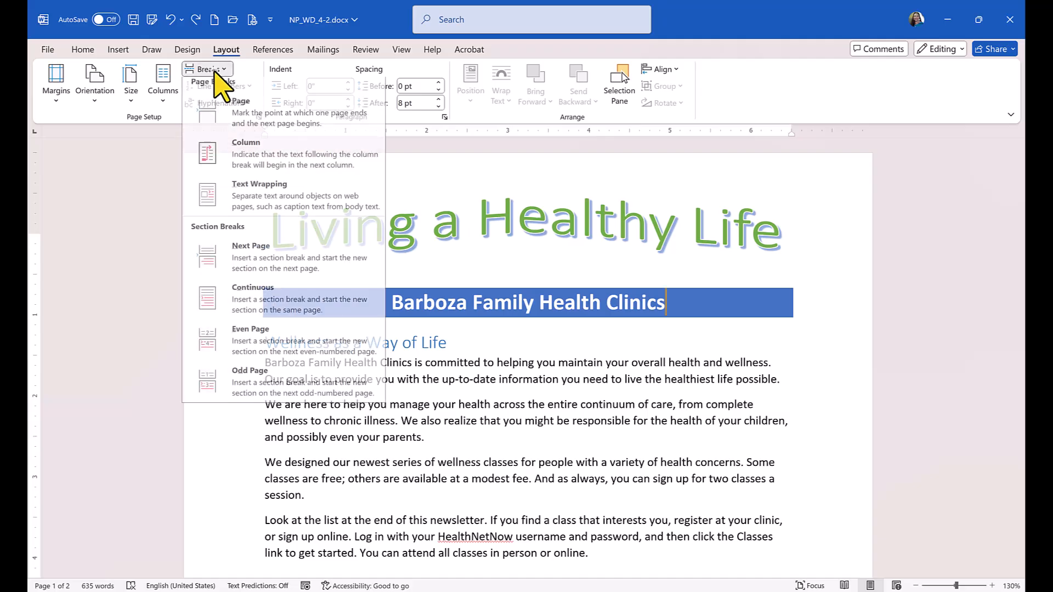
click(253, 296)
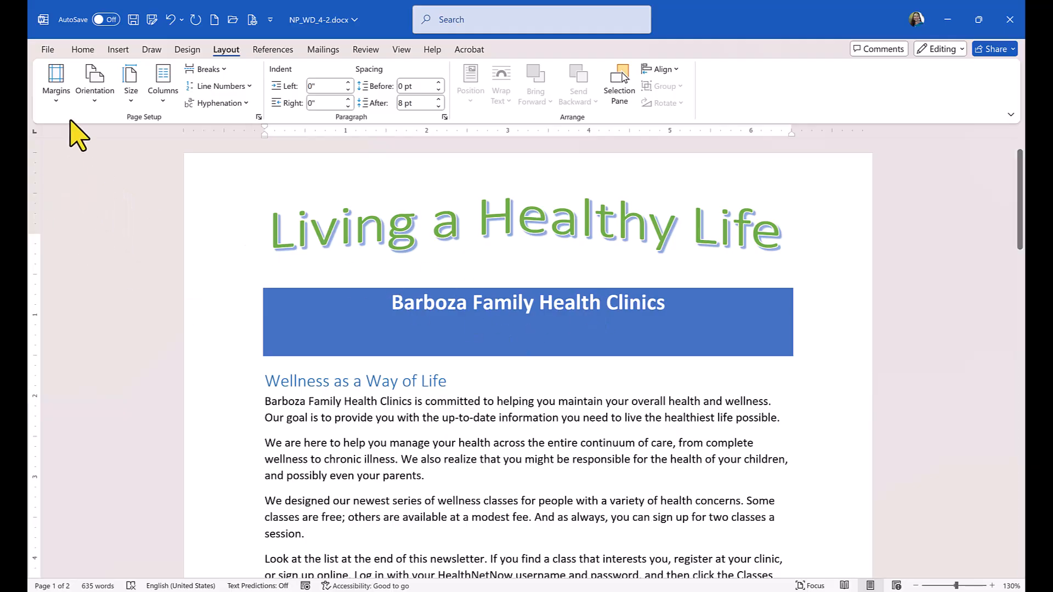
Show the formatting marks and delete the empty paragraph below the "Barboza Family Health Clinics" heading
click(81, 49)
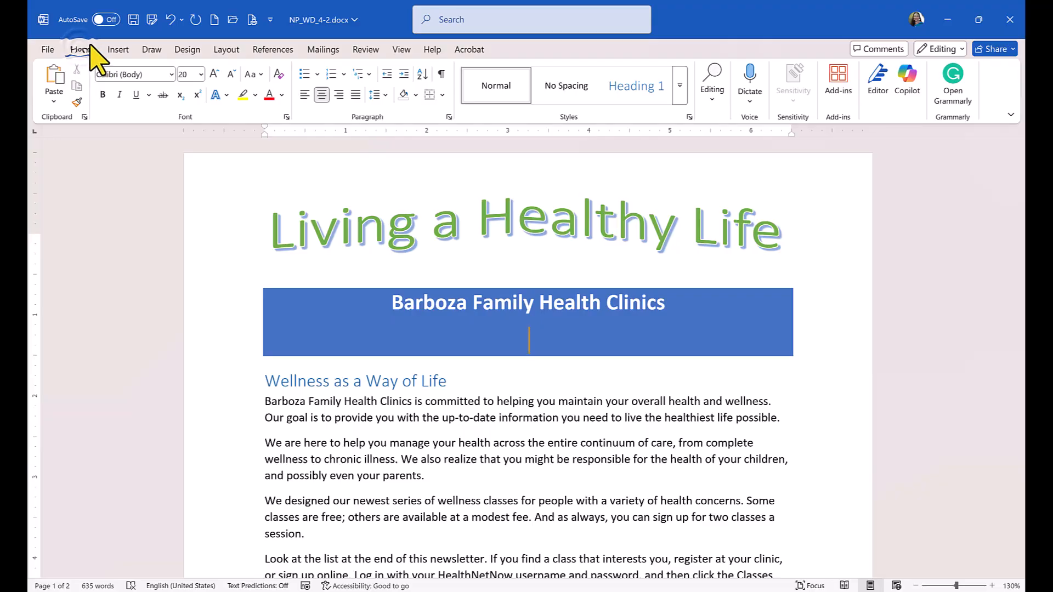
click(442, 74)
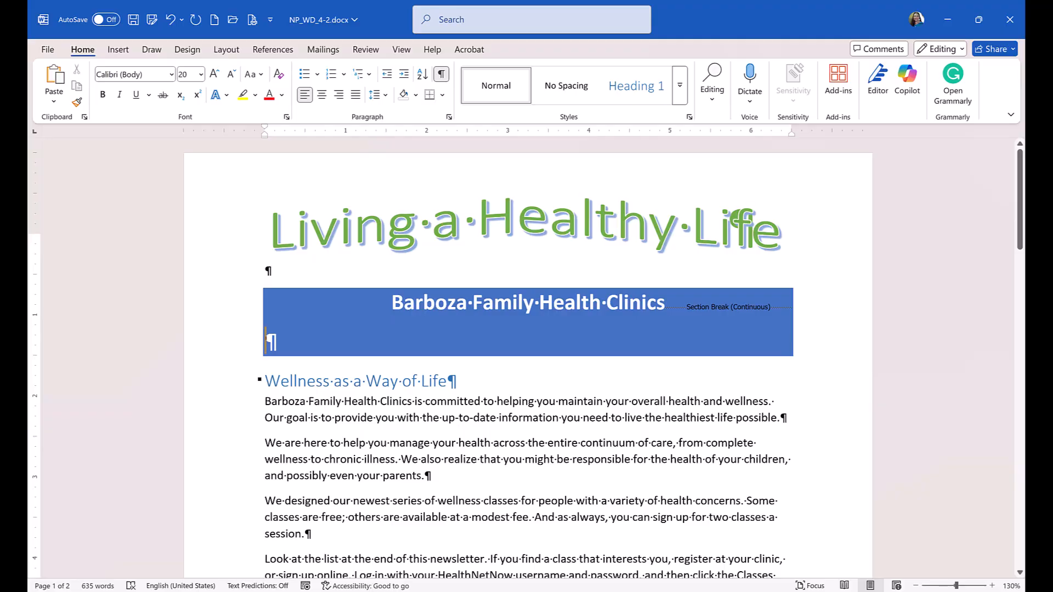
key(Delete)
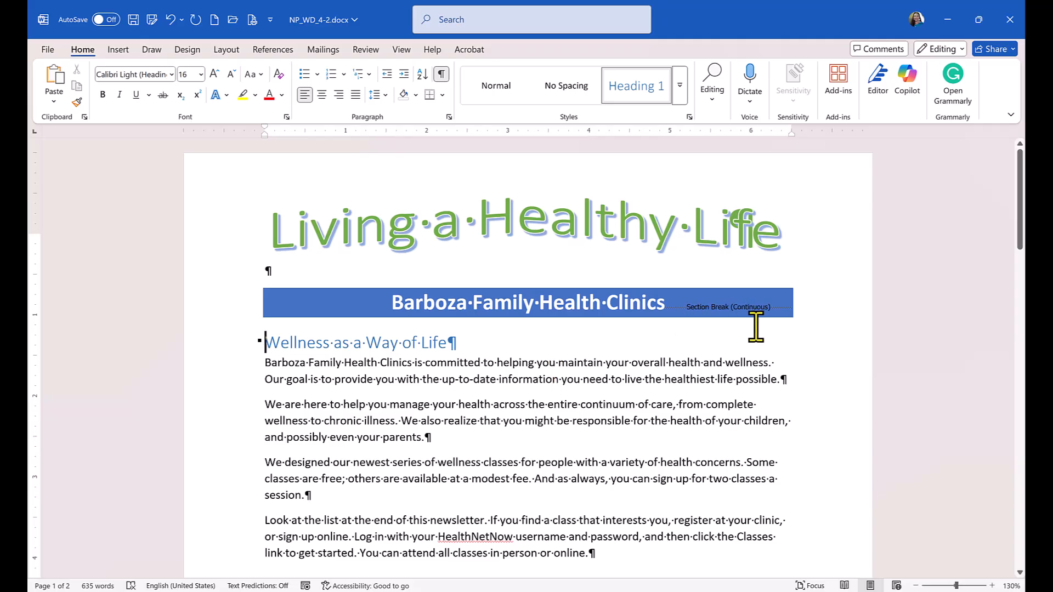
Review the newsletter text from "Wellness as a Way of Life" through the end of "Eating Well While Eating Out"
scroll(582, 396, down, 5)
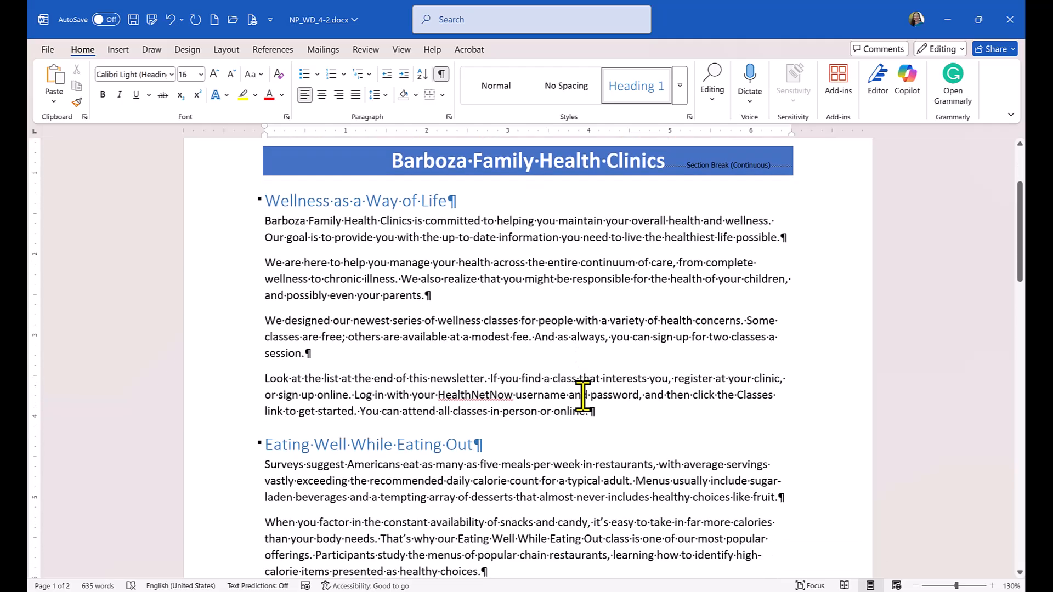
scroll(583, 396, down, 1)
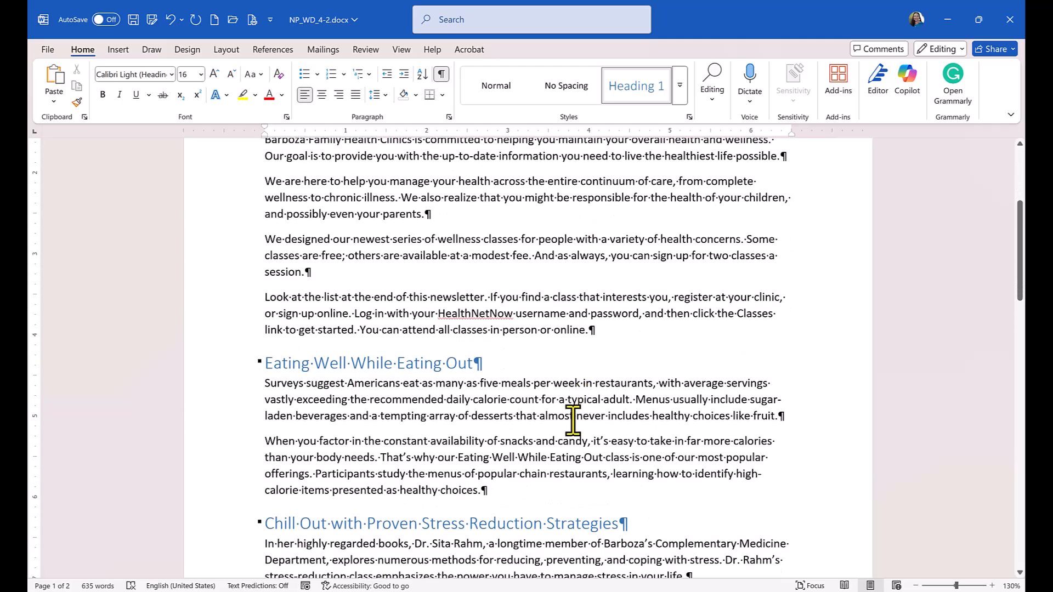
ctrl+scroll(563, 449, down, 4)
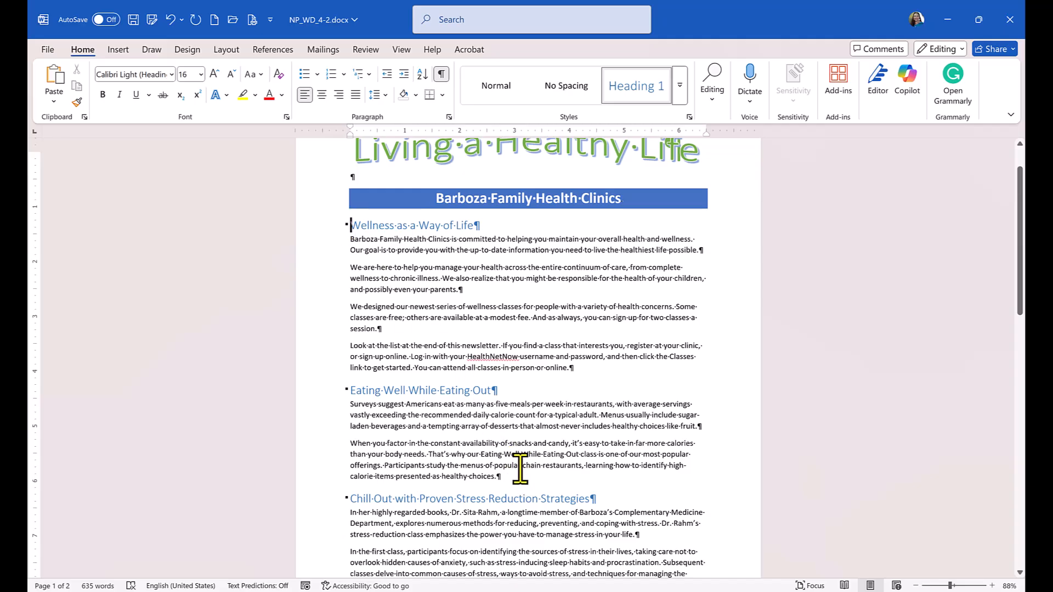
mouse_move(523, 477)
mouse_down()
mouse_move(329, 313)
mouse_move(338, 227)
mouse_up()
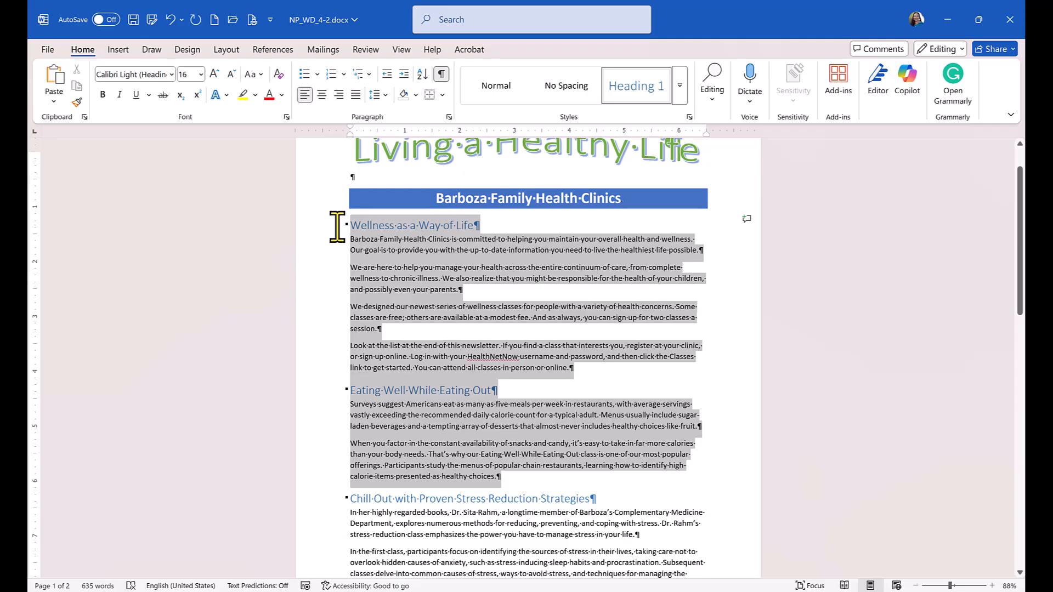
click(468, 438)
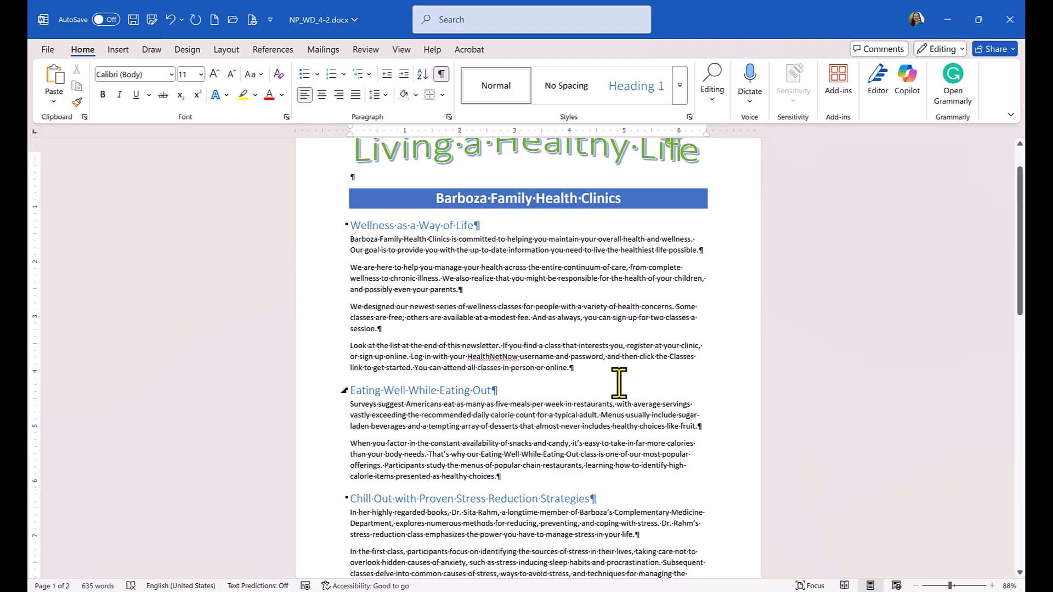
ctrl+scroll(618, 382, up, 5)
scroll(618, 382, up, 3)
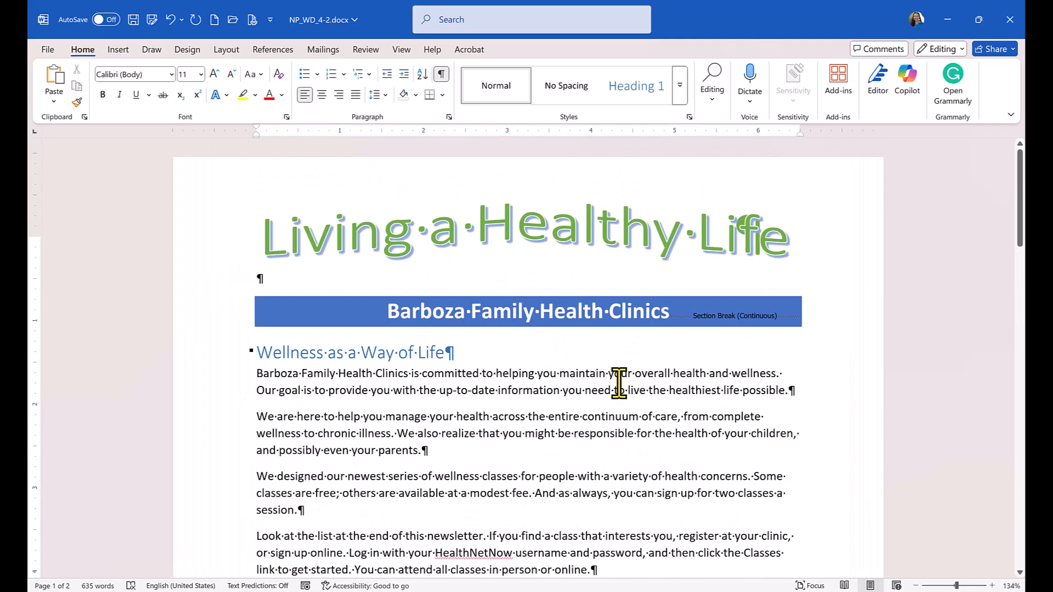
ctrl+scroll(619, 382, down, 4)
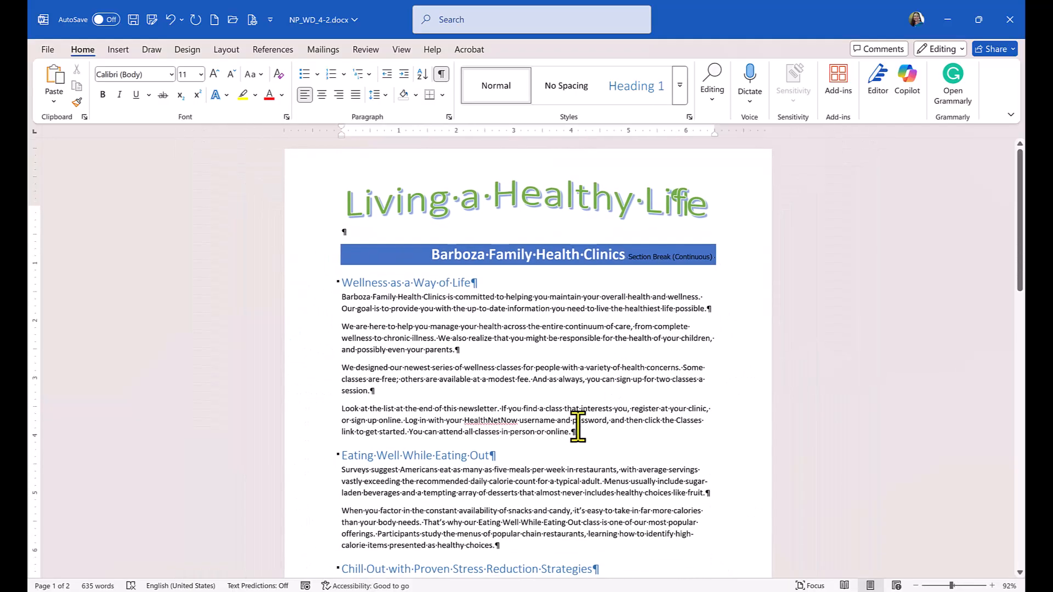
scroll(531, 461, down, 1)
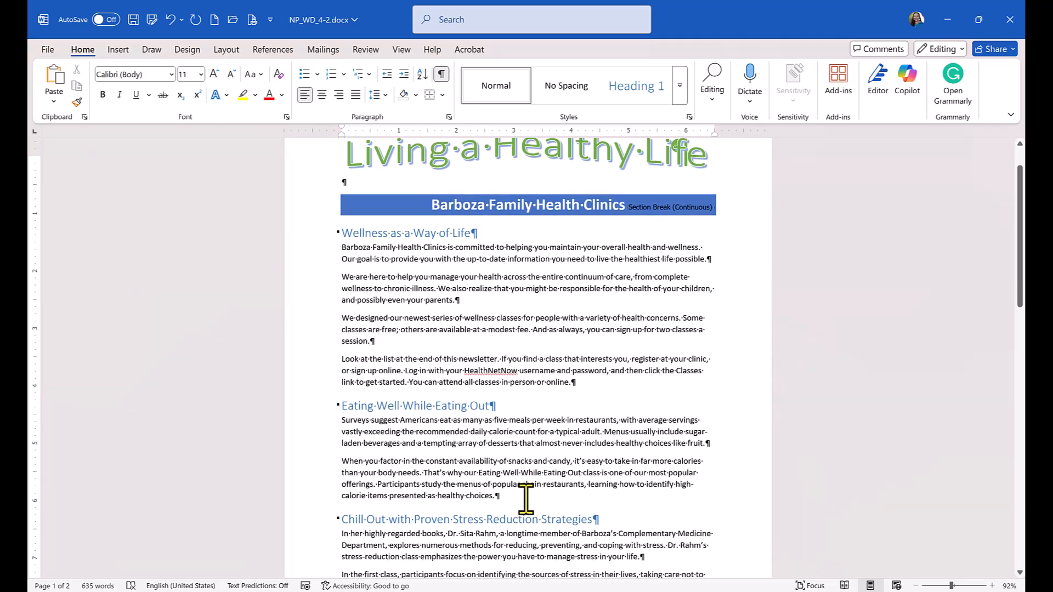
Insert a continuous section break after "presented as healthy choices." at the end of the "Eating Well While Eating Out" article
ctrl+scroll(521, 497, up, 10)
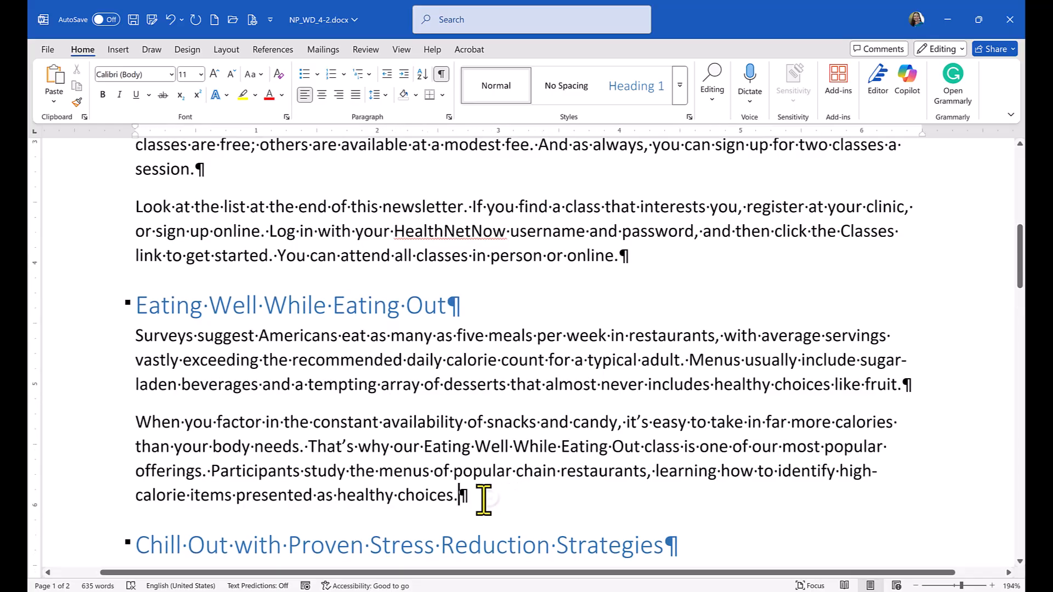
click(489, 499)
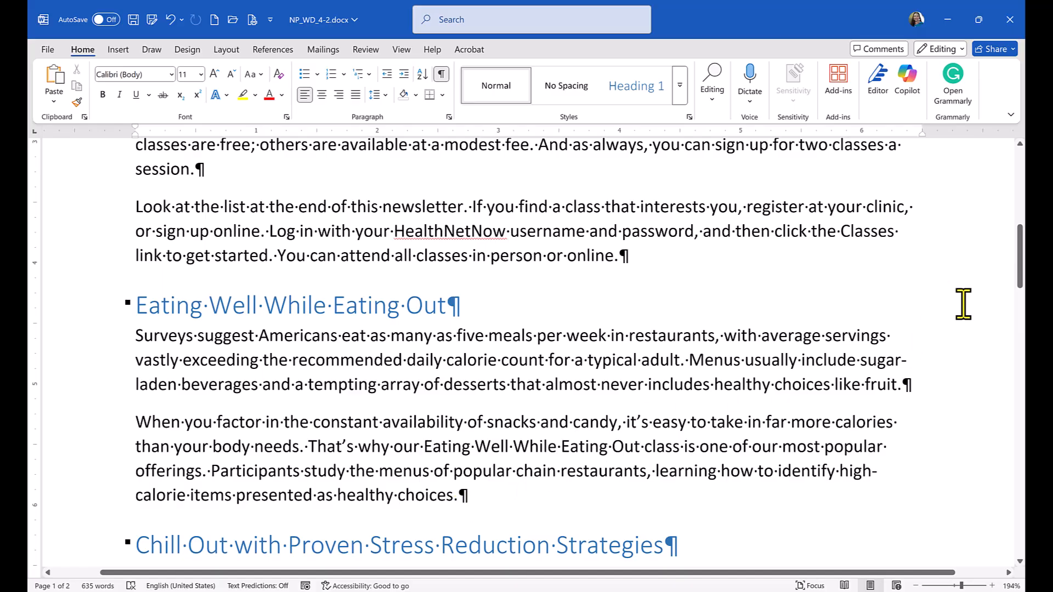
click(226, 49)
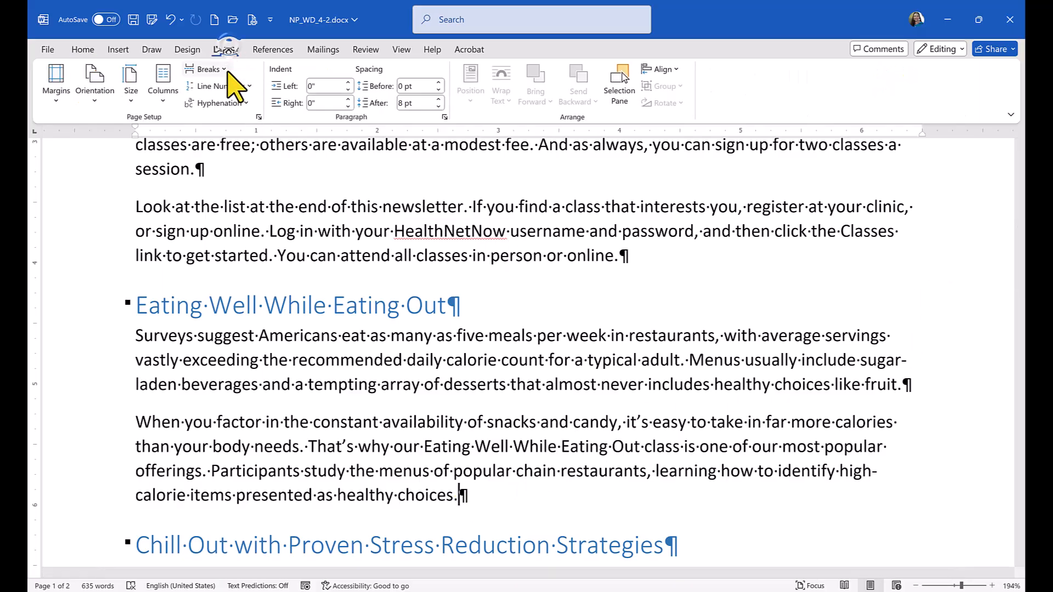
click(163, 98)
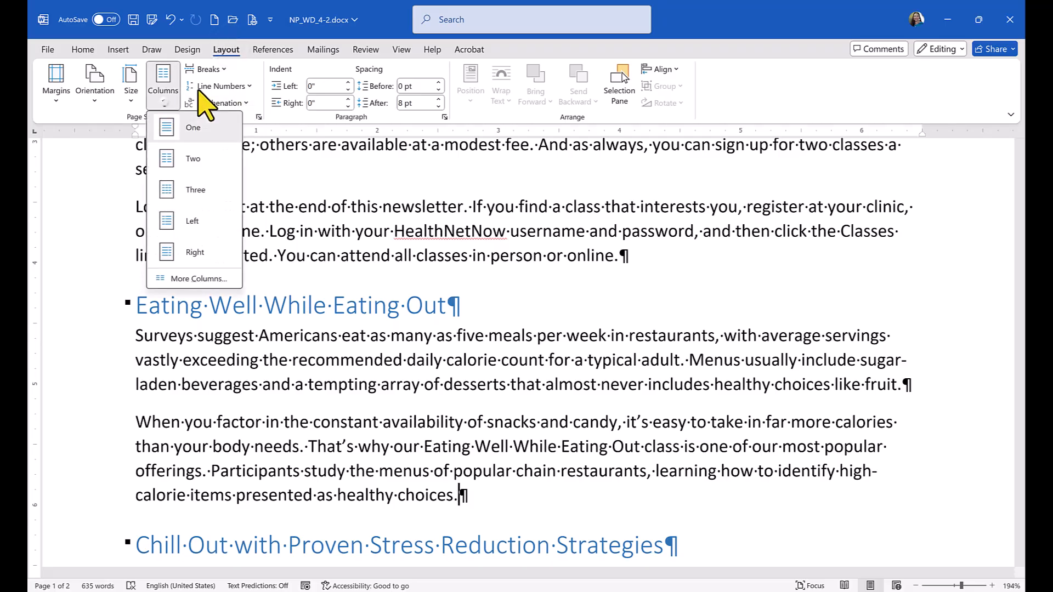
click(216, 69)
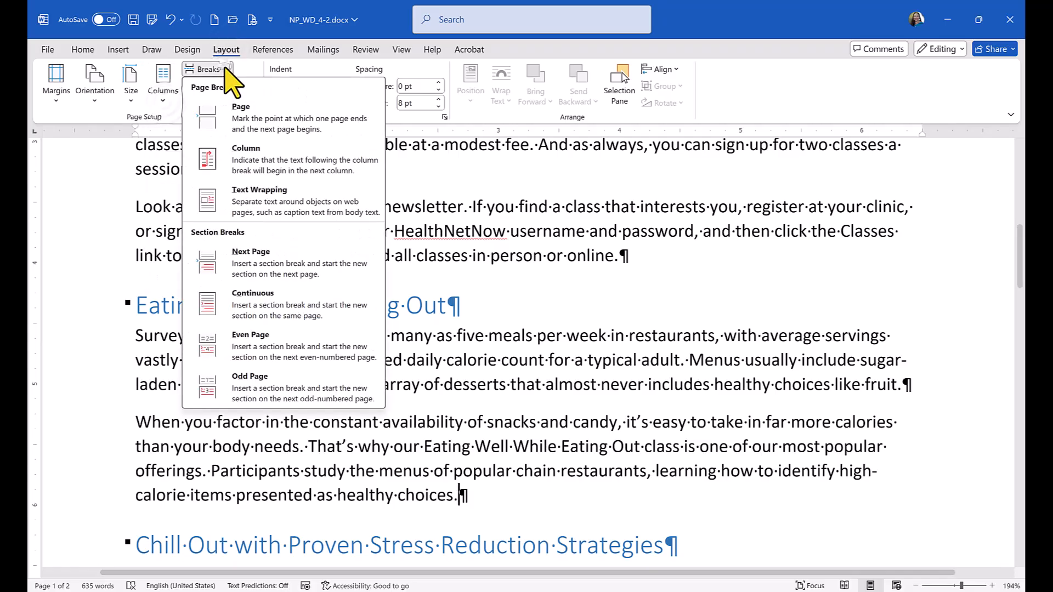
click(257, 321)
Format the section containing the "Wellness as a Way of Life" and "Eating Well While Eating Out" articles in two columns
scroll(305, 470, down, 3)
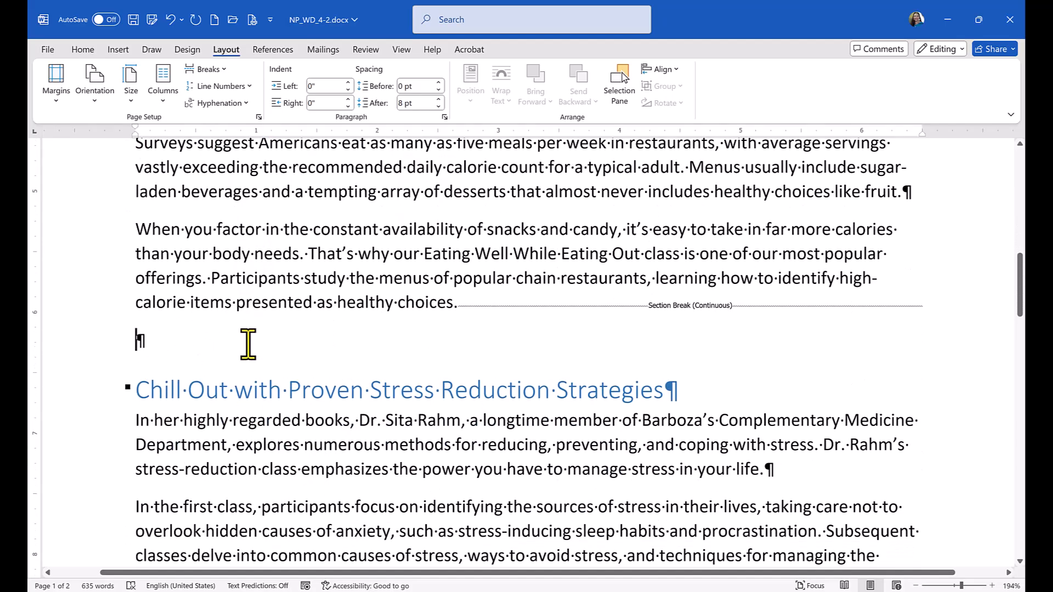
ctrl+scroll(245, 341, down, 6)
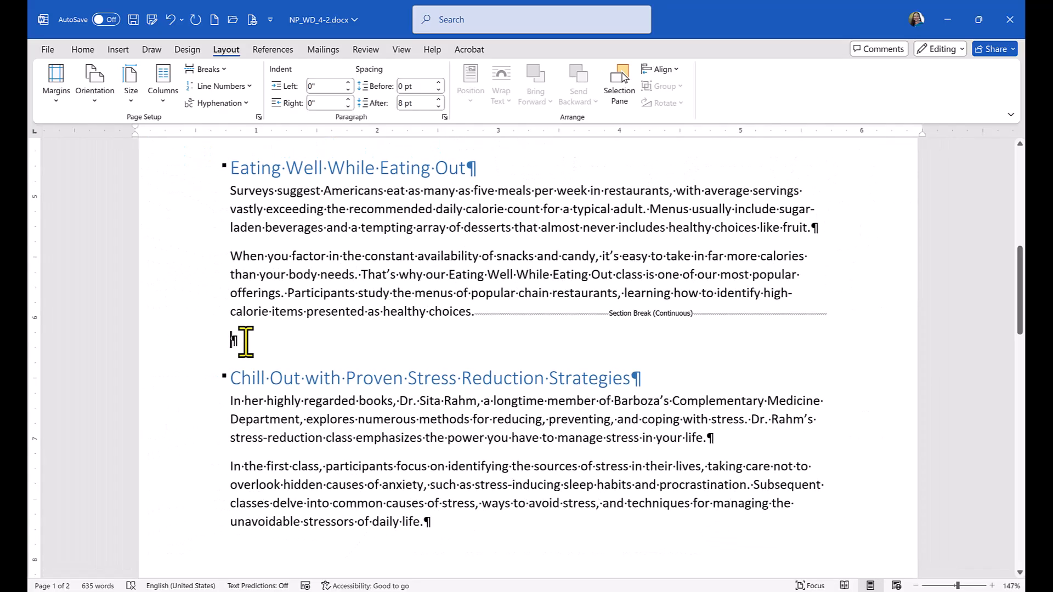
scroll(245, 341, up, 4)
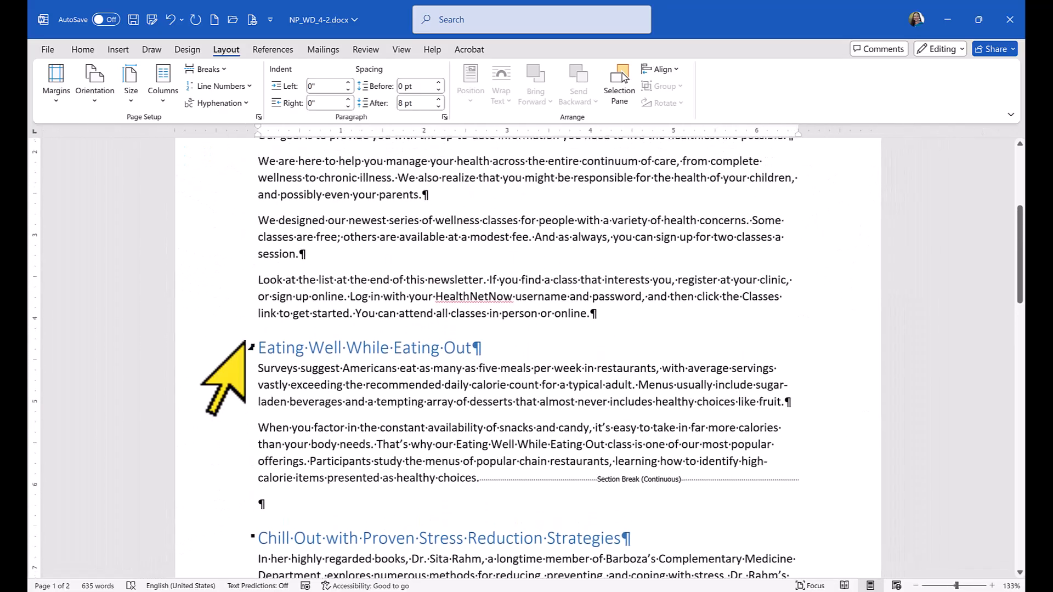
scroll(245, 341, up, 3)
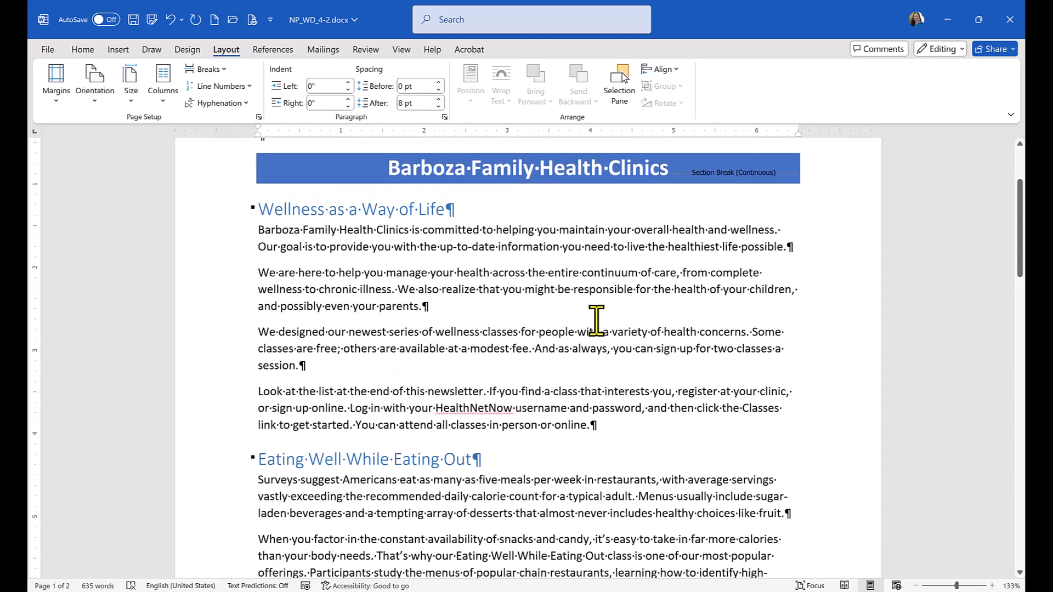
scroll(595, 319, down, 1)
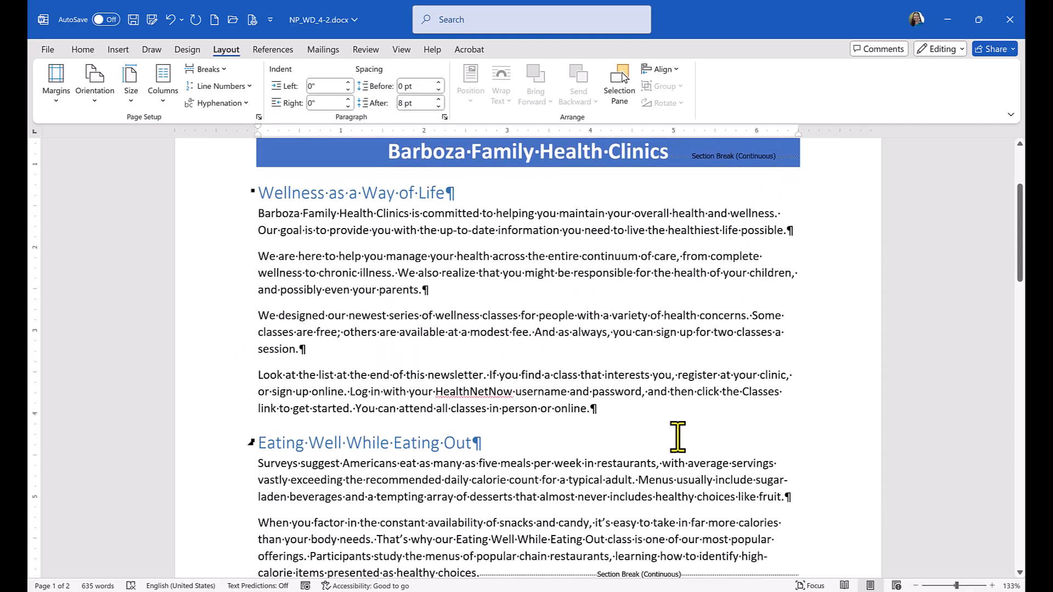
scroll(678, 437, down, 1)
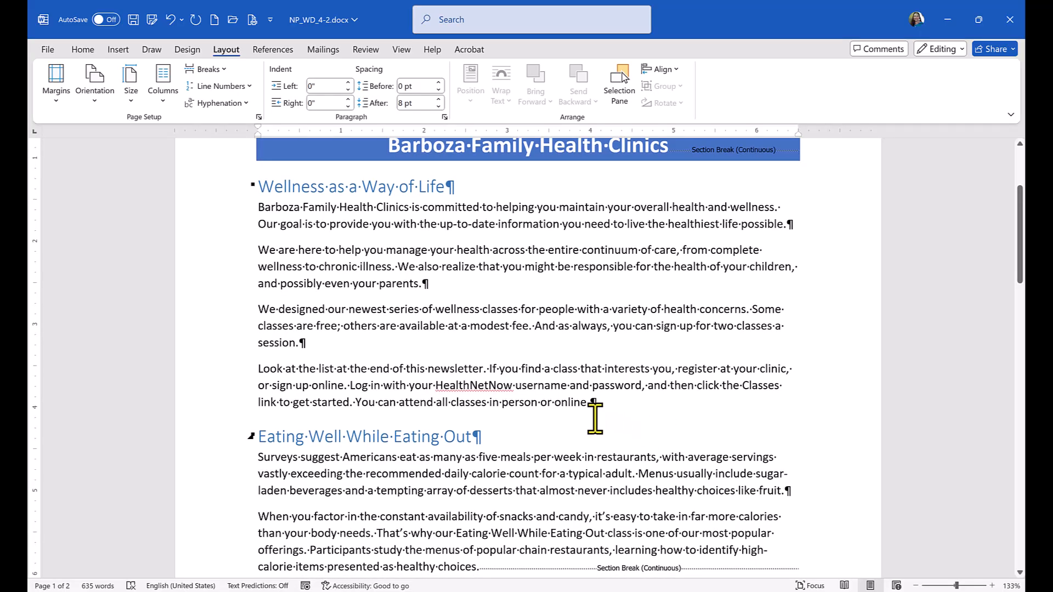
click(488, 297)
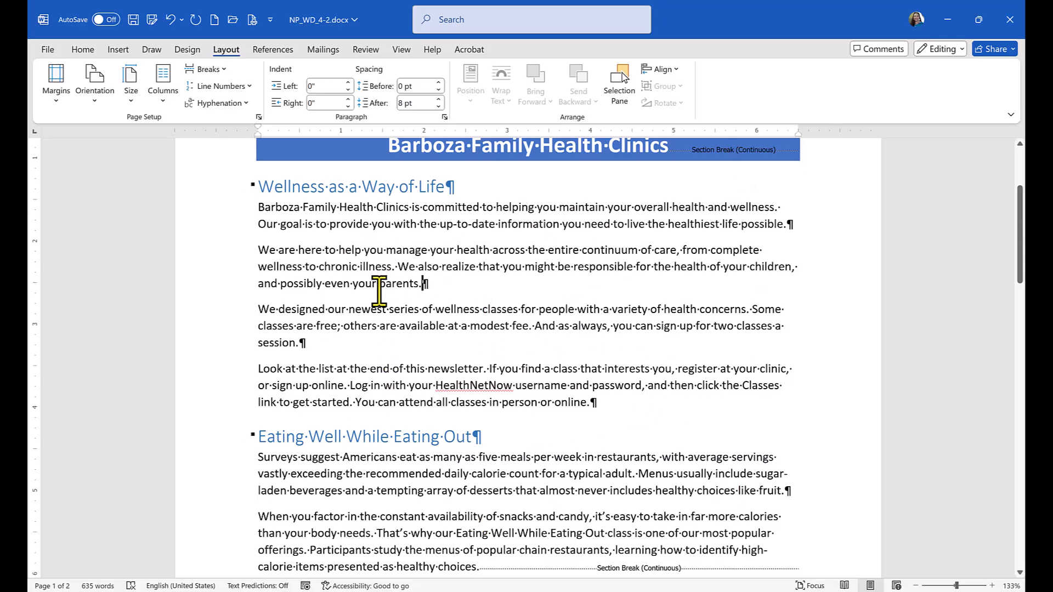
click(492, 351)
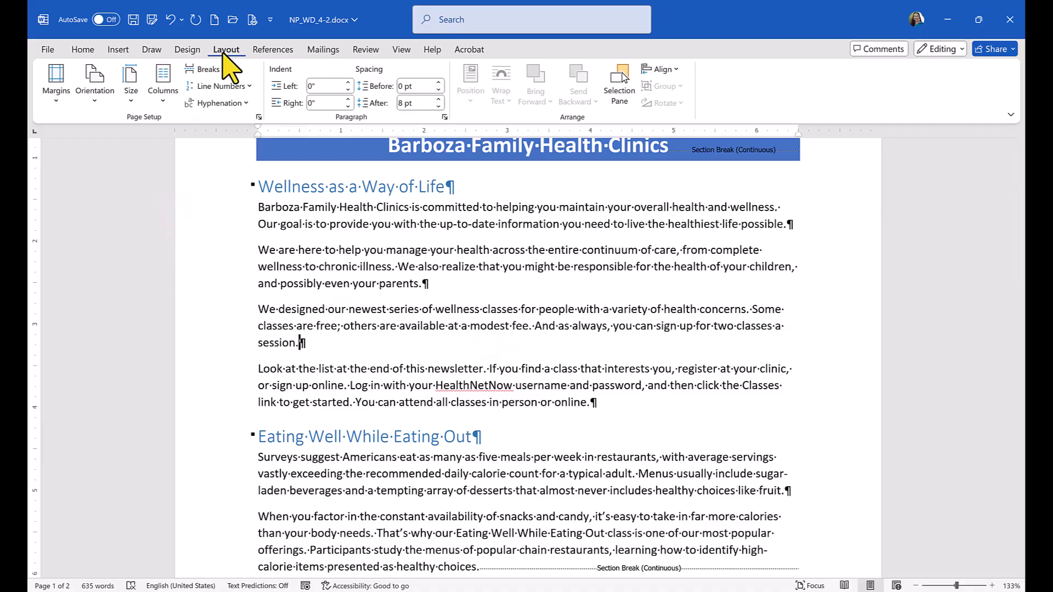
click(161, 99)
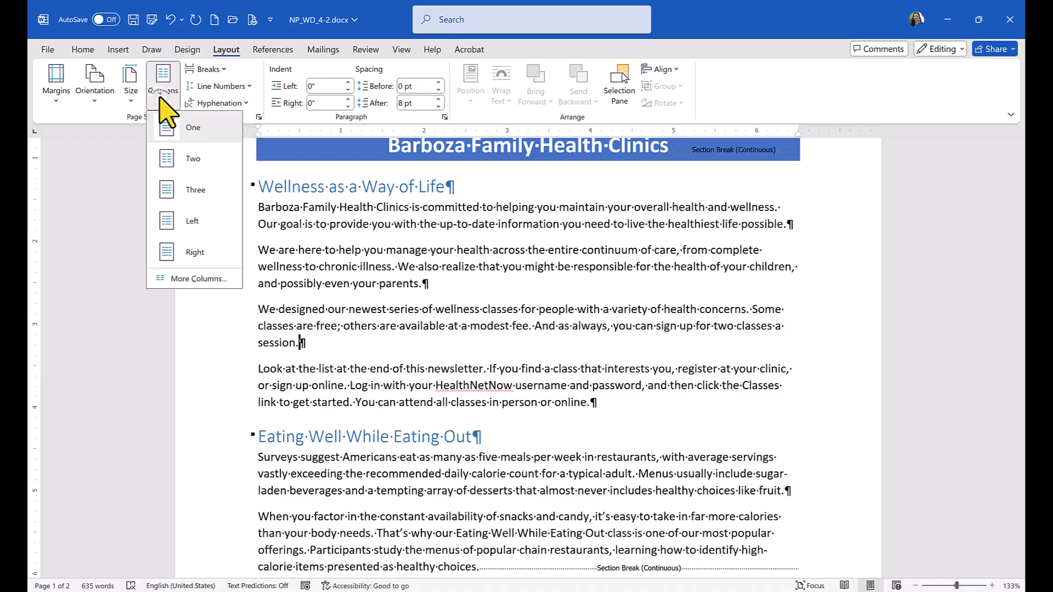
click(193, 164)
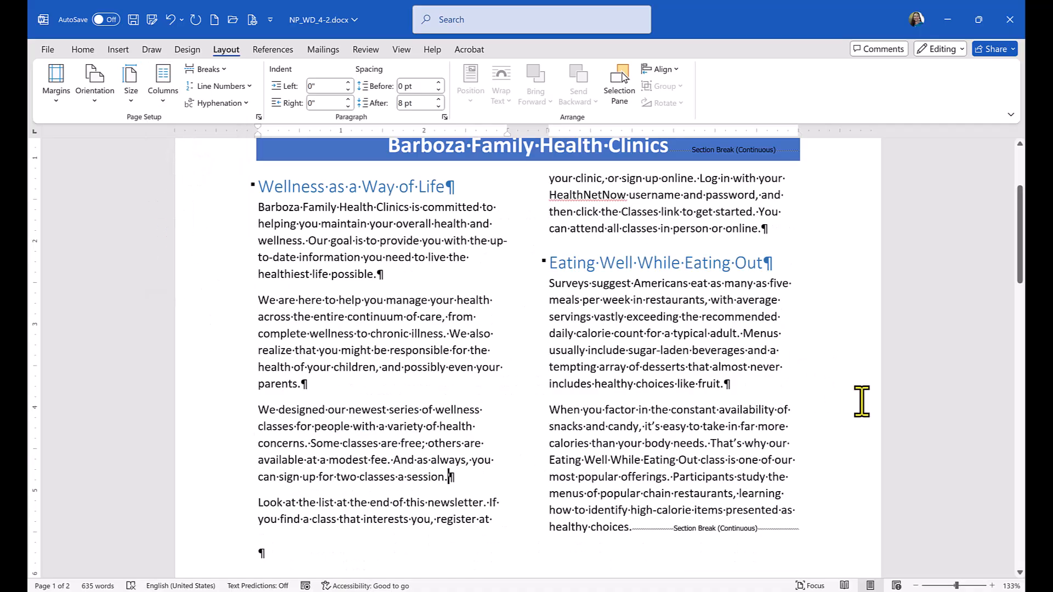
Review the two-column layout from the newsletter title through the "Yoga for Managing Chronic Pain" article
scroll(857, 403, up, 3)
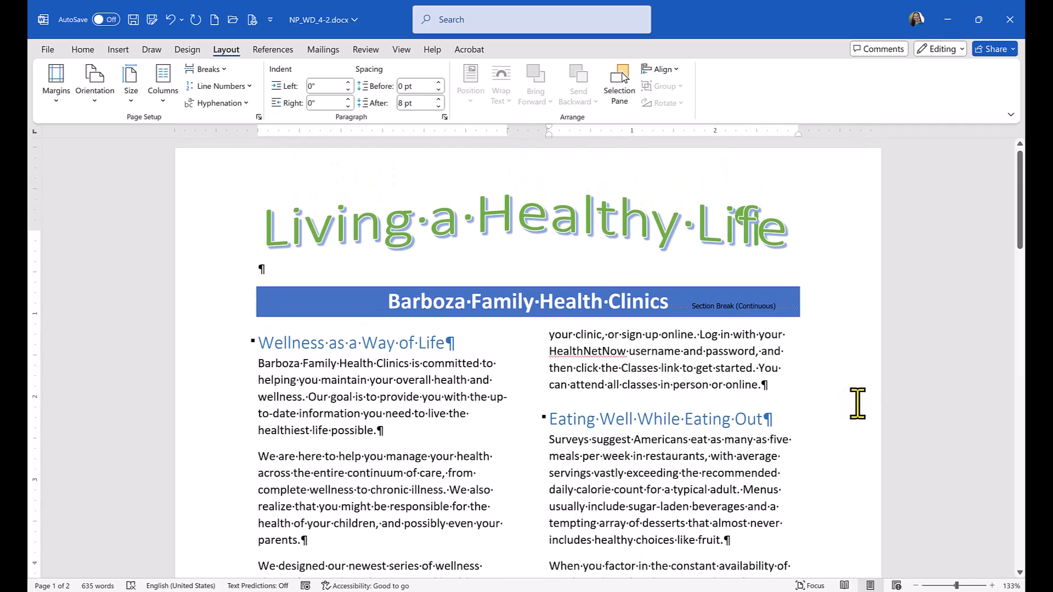
scroll(857, 403, down, 7)
scroll(856, 403, down, 3)
scroll(857, 403, up, 4)
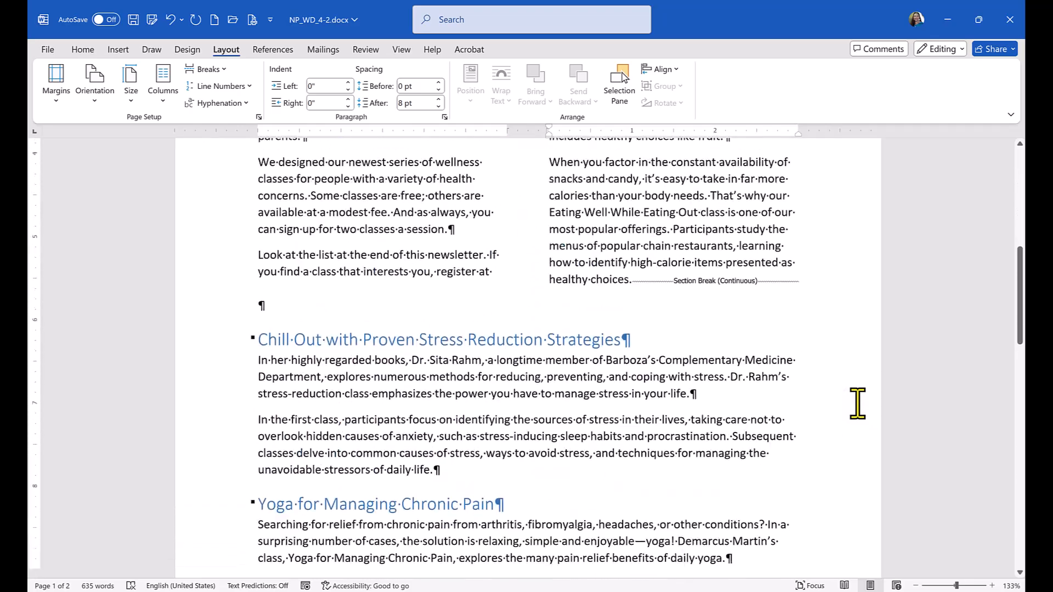
ctrl+scroll(857, 403, down, 3)
scroll(857, 403, up, 4)
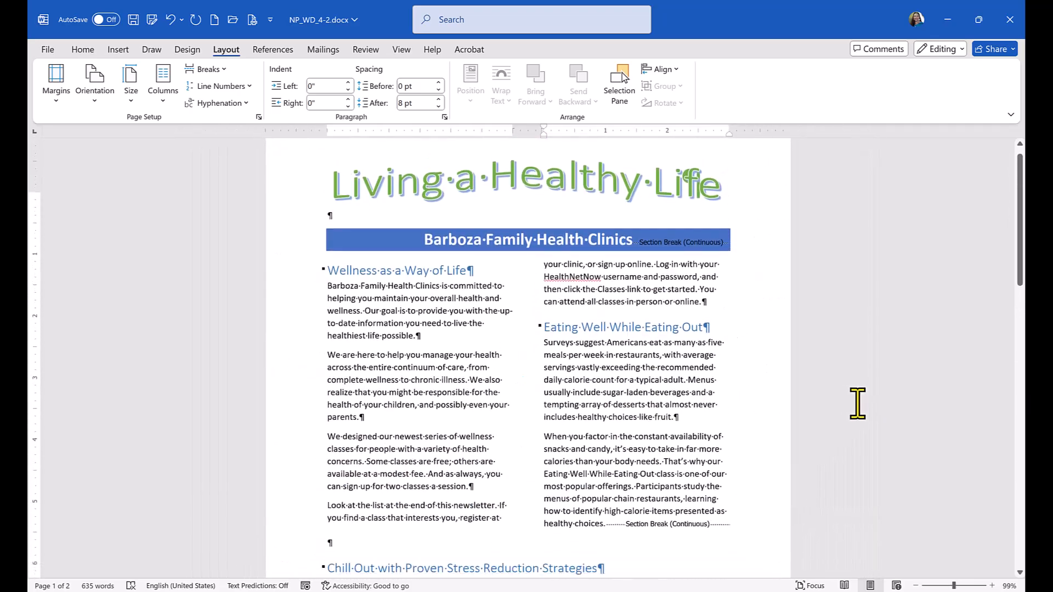
scroll(857, 404, down, 1)
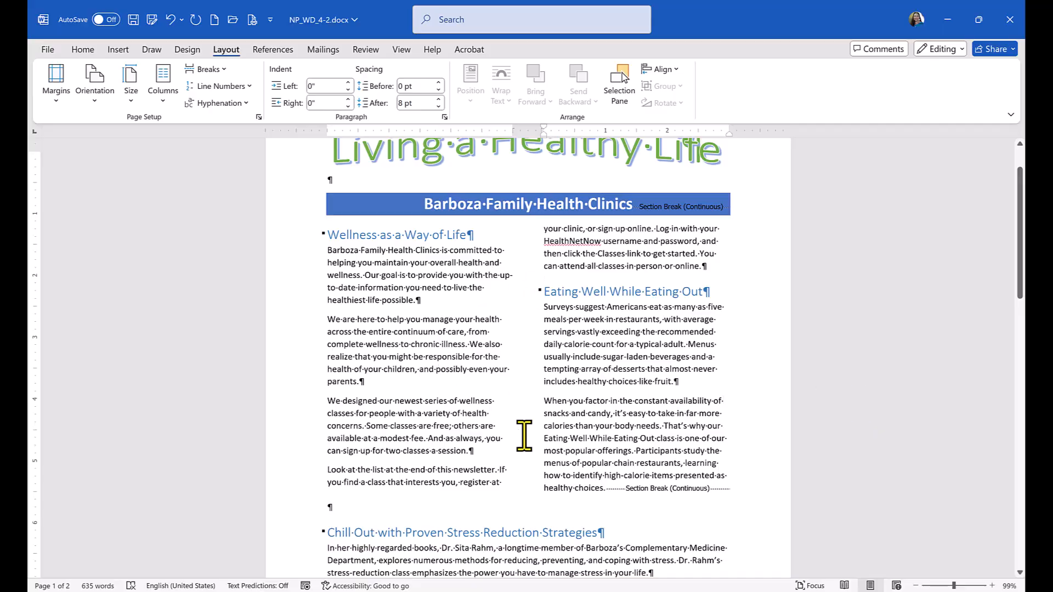
scroll(438, 382, down, 1)
scroll(437, 382, down, 5)
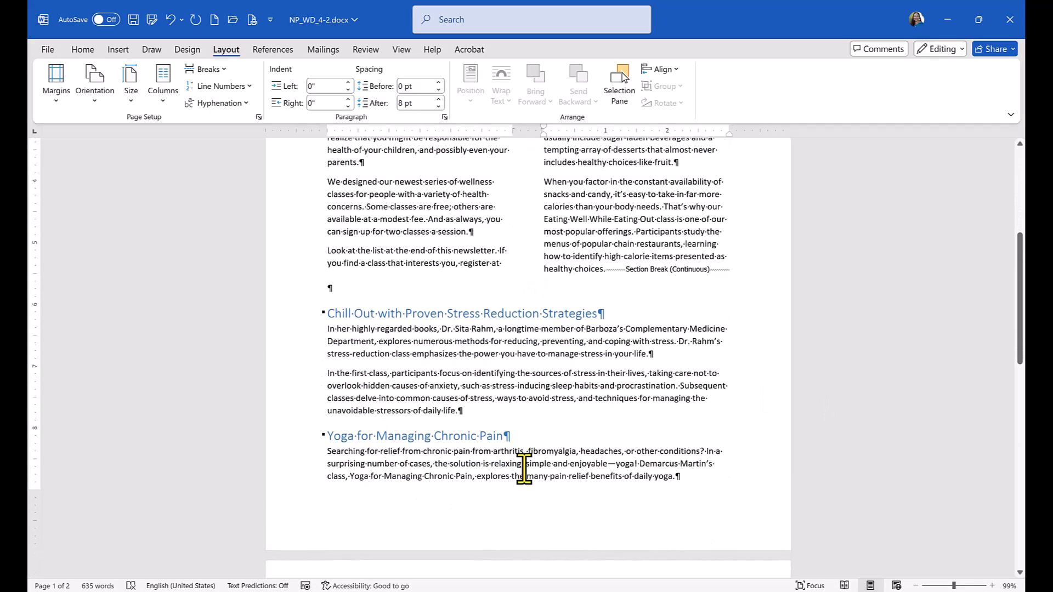
Insert a continuous section break at the end of the "Wellness Classes" heading and delete the empty paragraph below it
scroll(460, 449, down, 12)
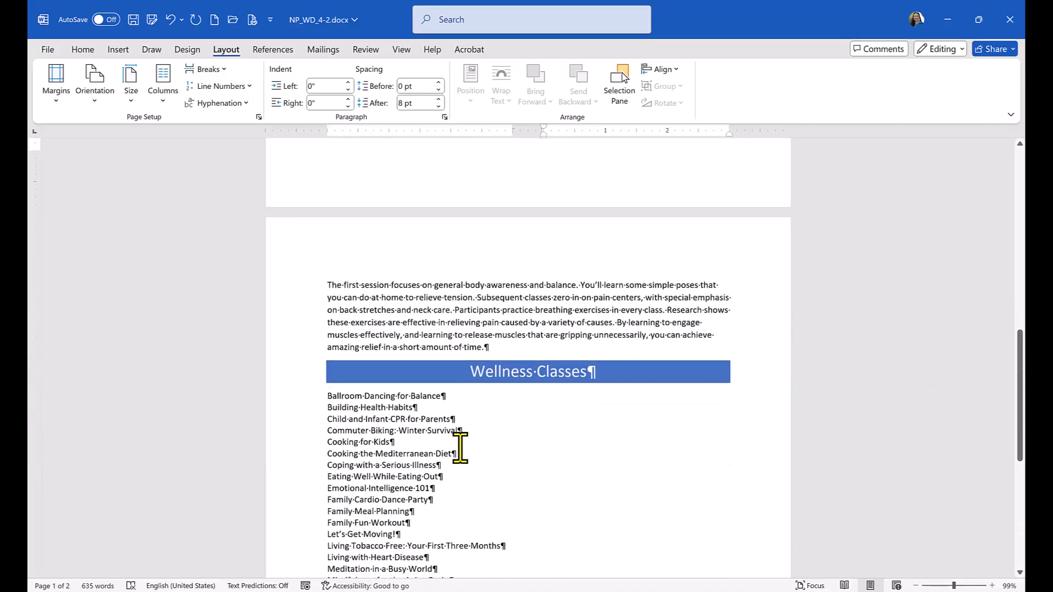
scroll(460, 448, down, 2)
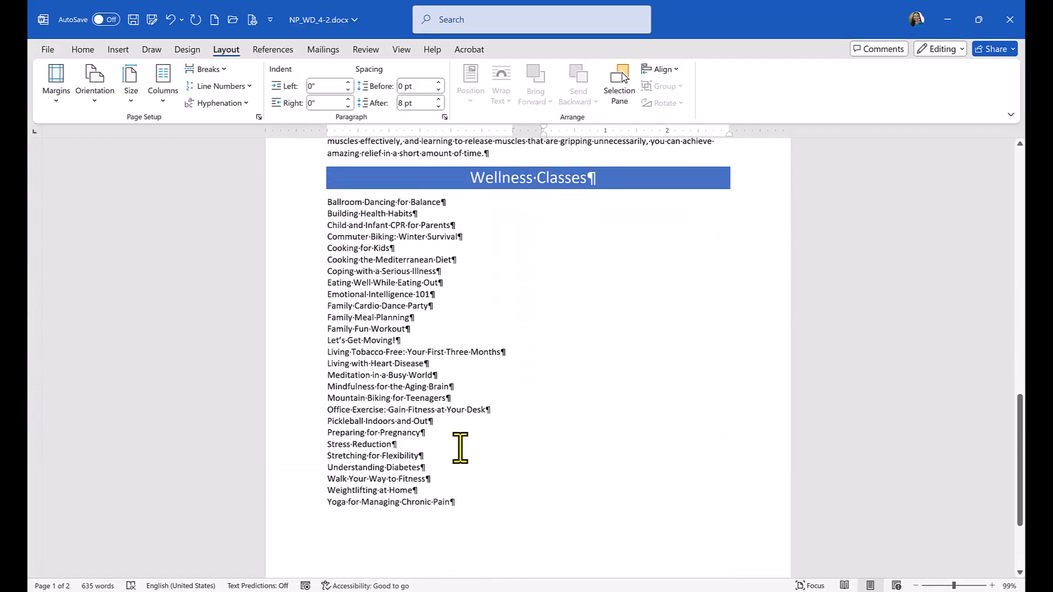
scroll(491, 271, up, 2)
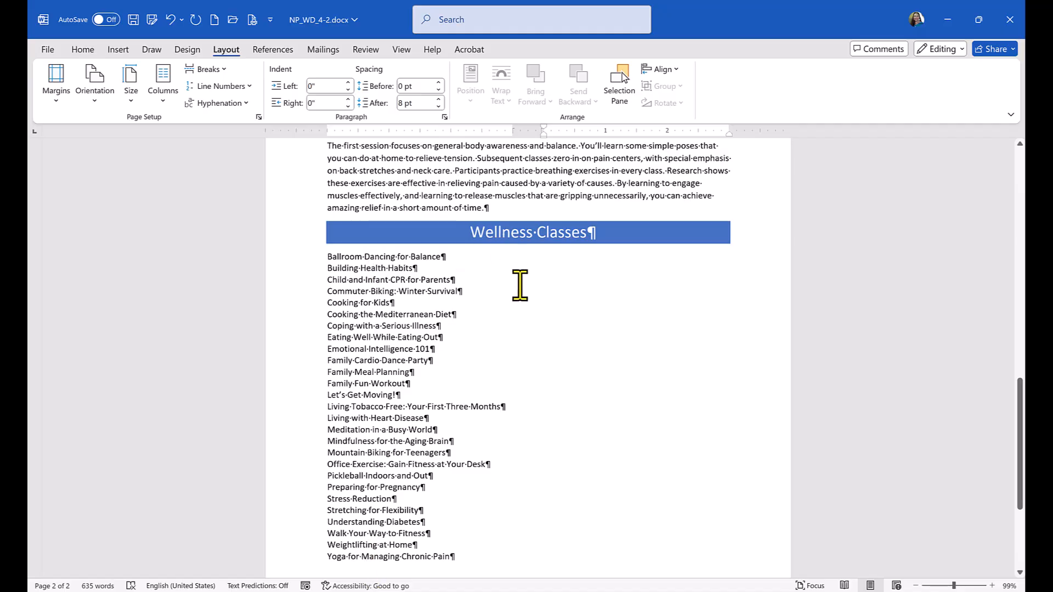
scroll(528, 329, down, 1)
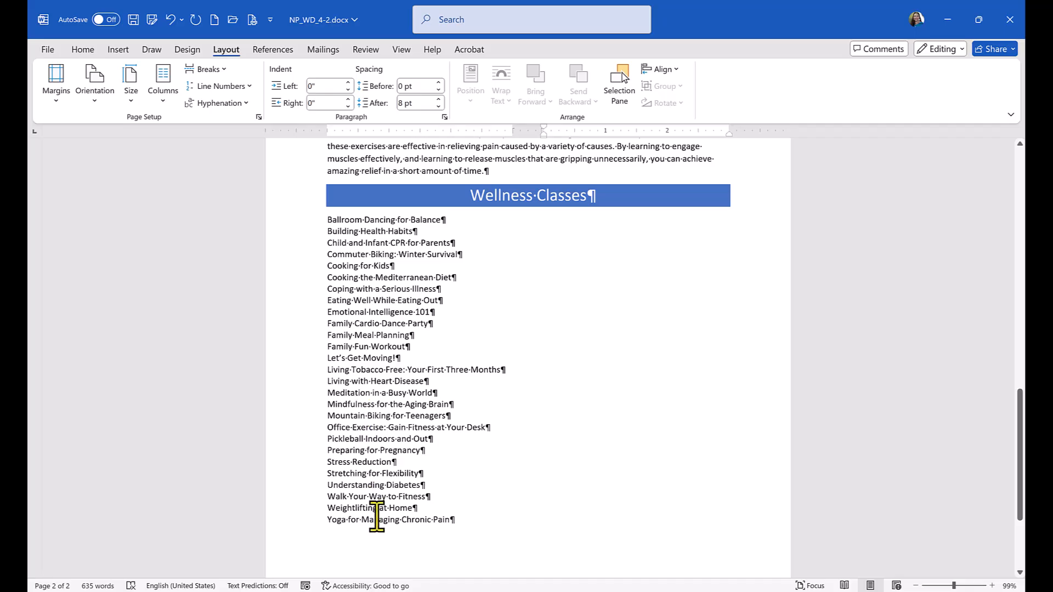
scroll(574, 426, down, 1)
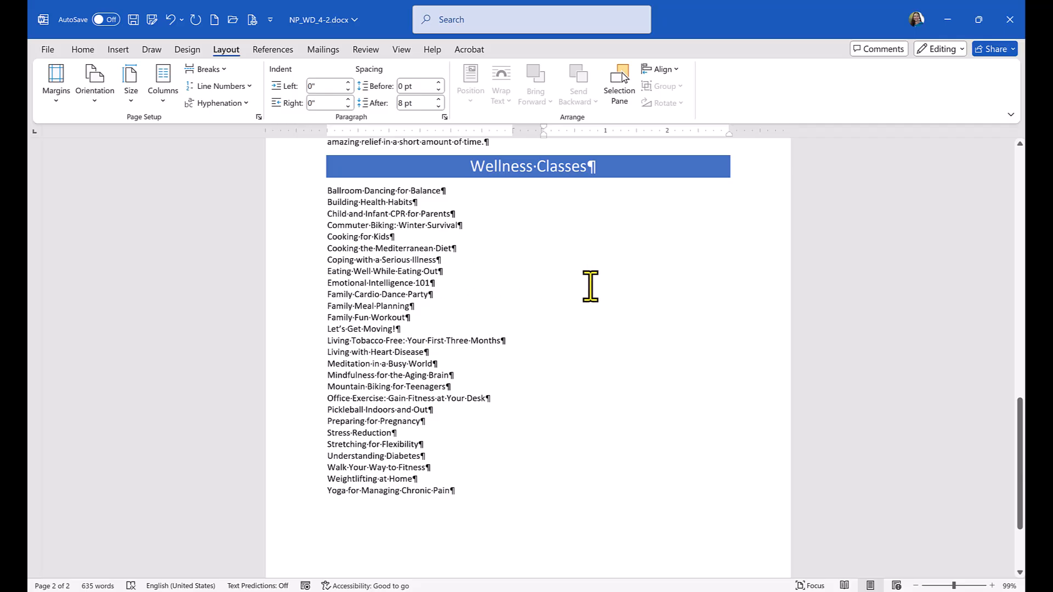
scroll(571, 286, up, 4)
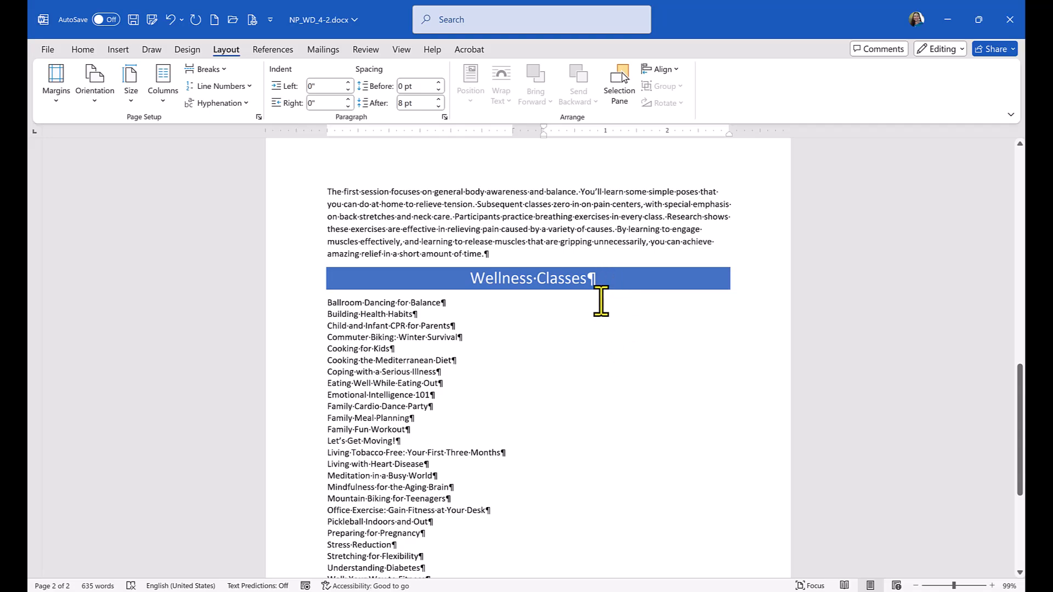
click(588, 280)
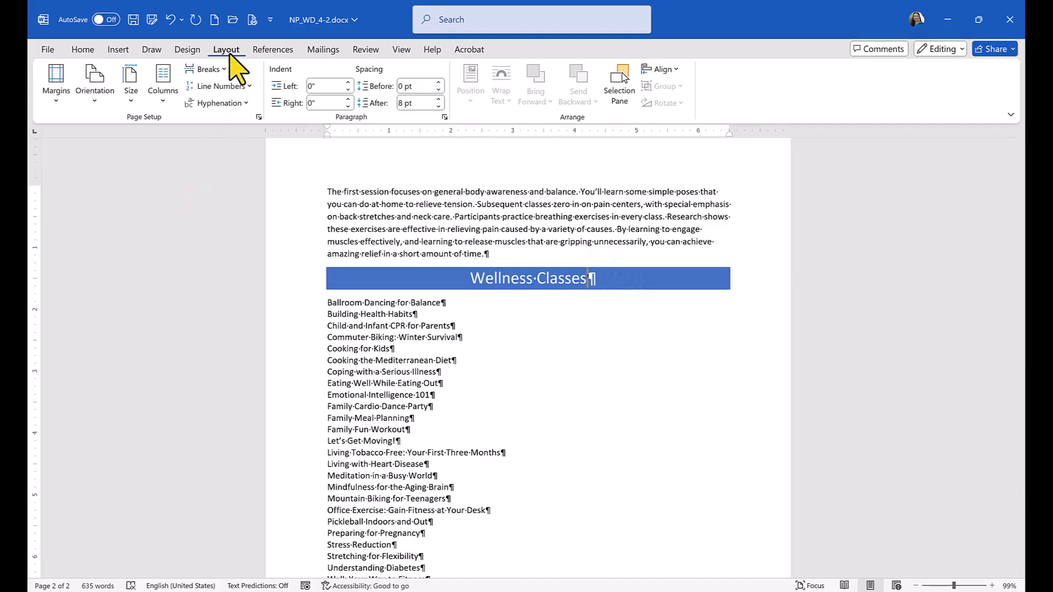
click(211, 70)
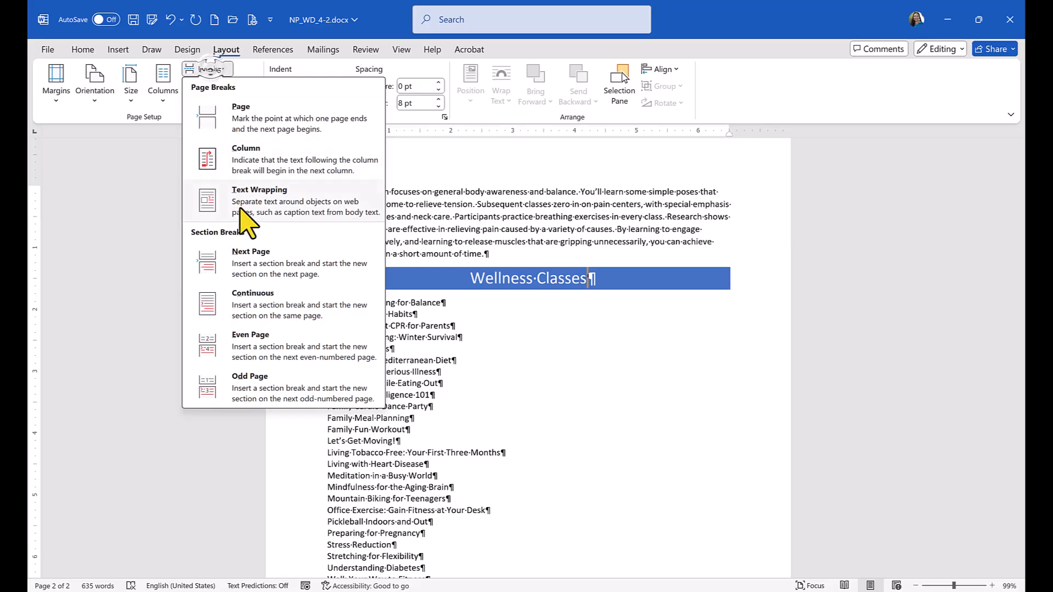
click(253, 305)
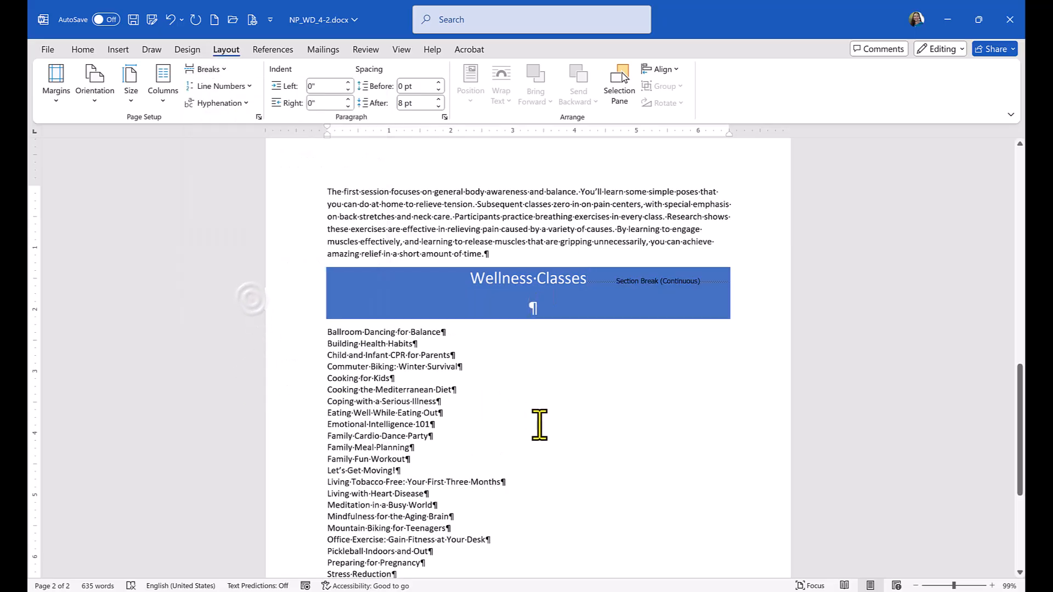
key(Delete)
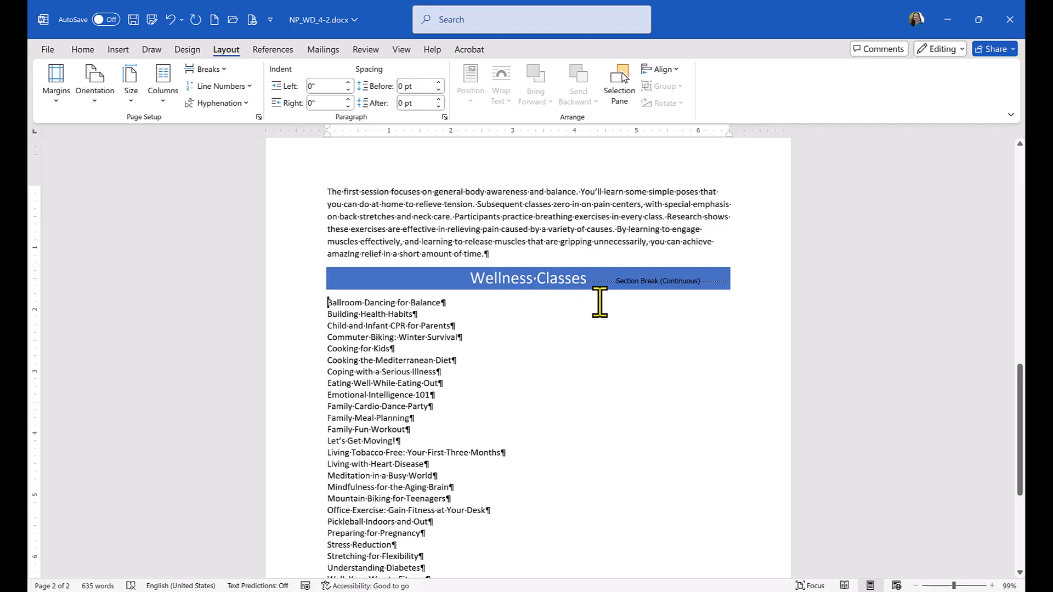
Insert a continuous section break after "Yoga for Managing Chronic Pain" at the end of the class list
scroll(560, 303, down, 3)
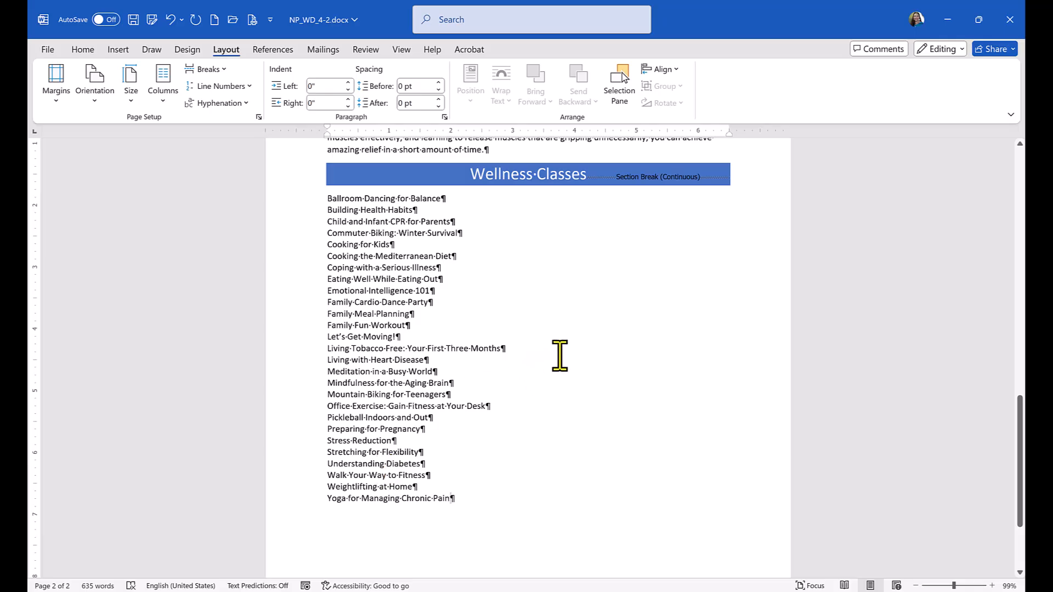
scroll(511, 476, down, 4)
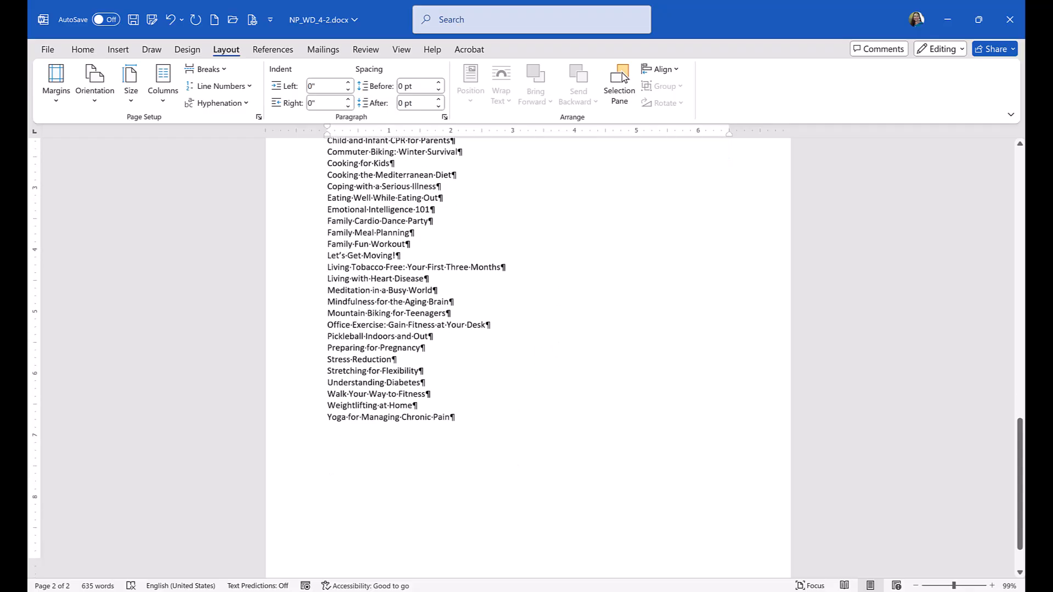
scroll(479, 527, up, 3)
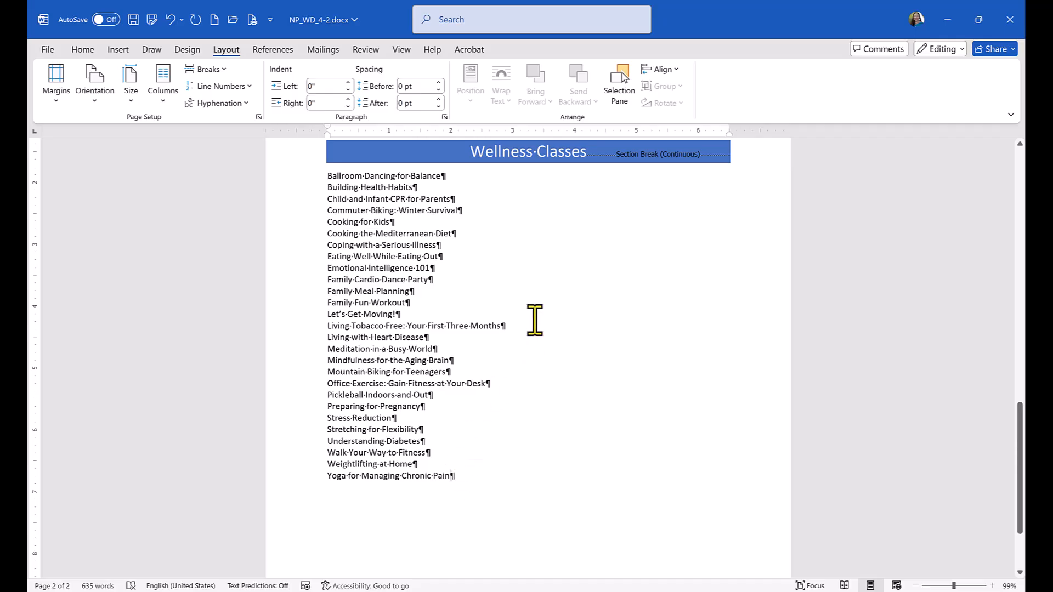
click(210, 69)
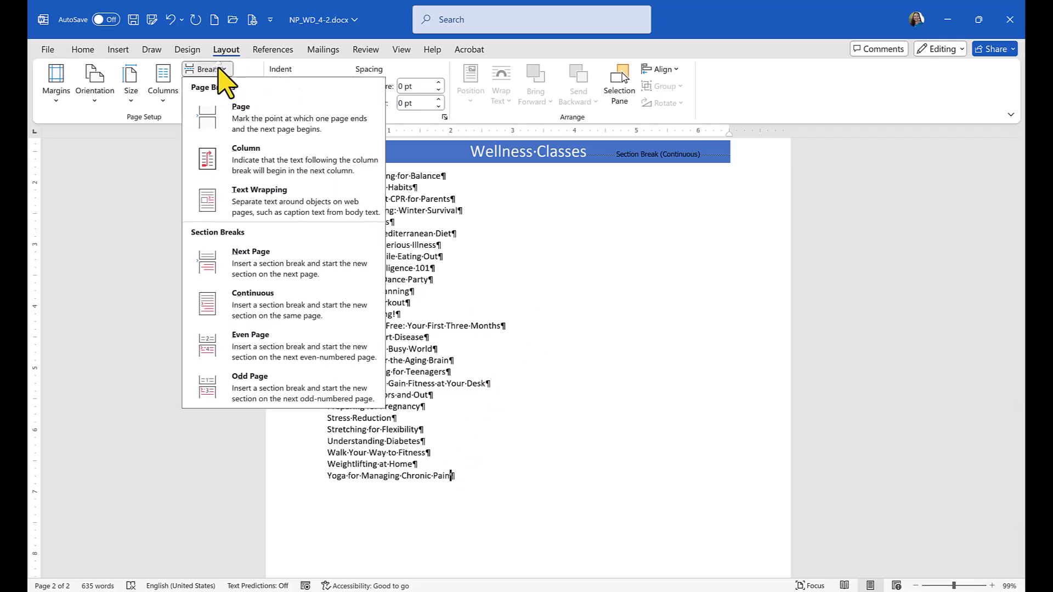
click(269, 317)
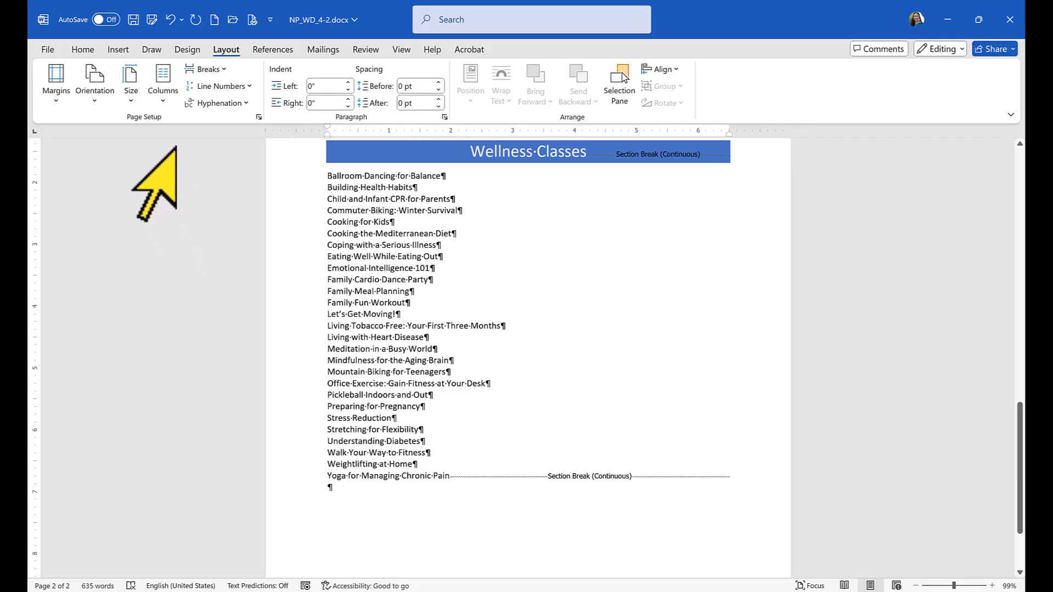
Format the list of classes below the "Wellness Classes" heading in three columns
click(164, 96)
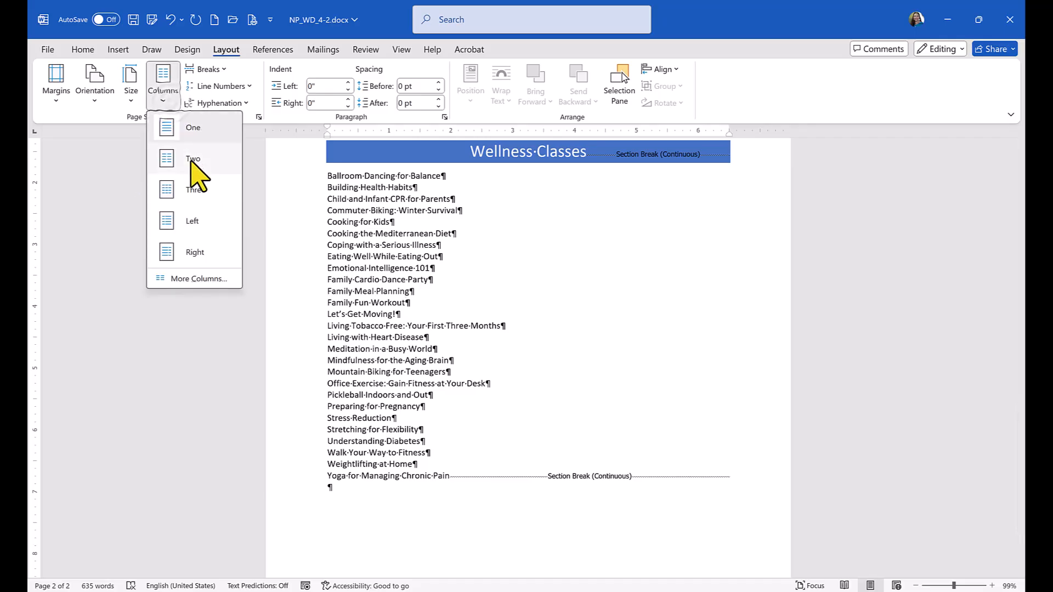
click(195, 199)
scroll(538, 372, up, 2)
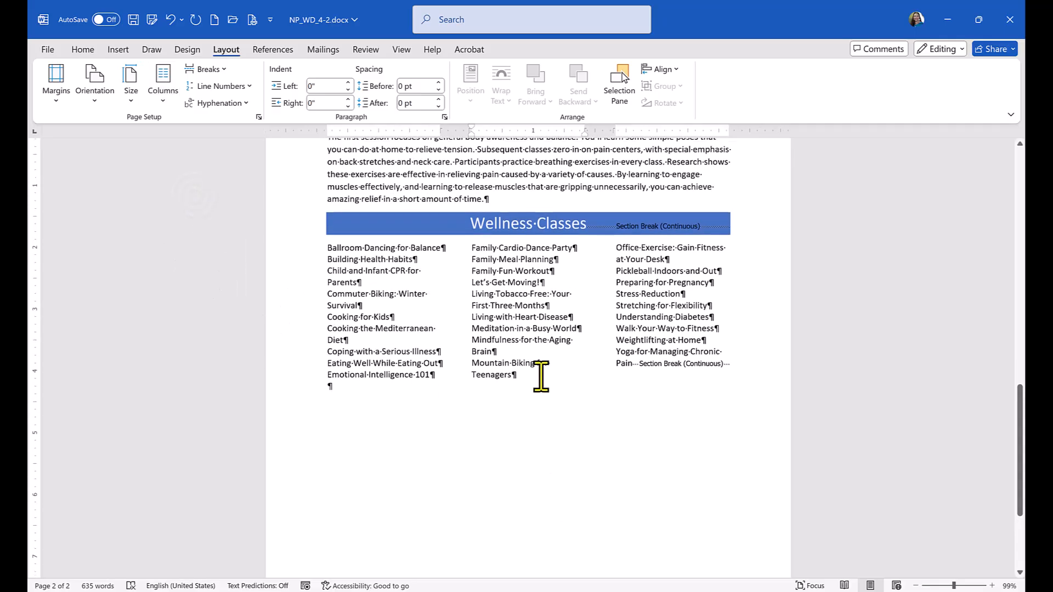
scroll(541, 370, up, 1)
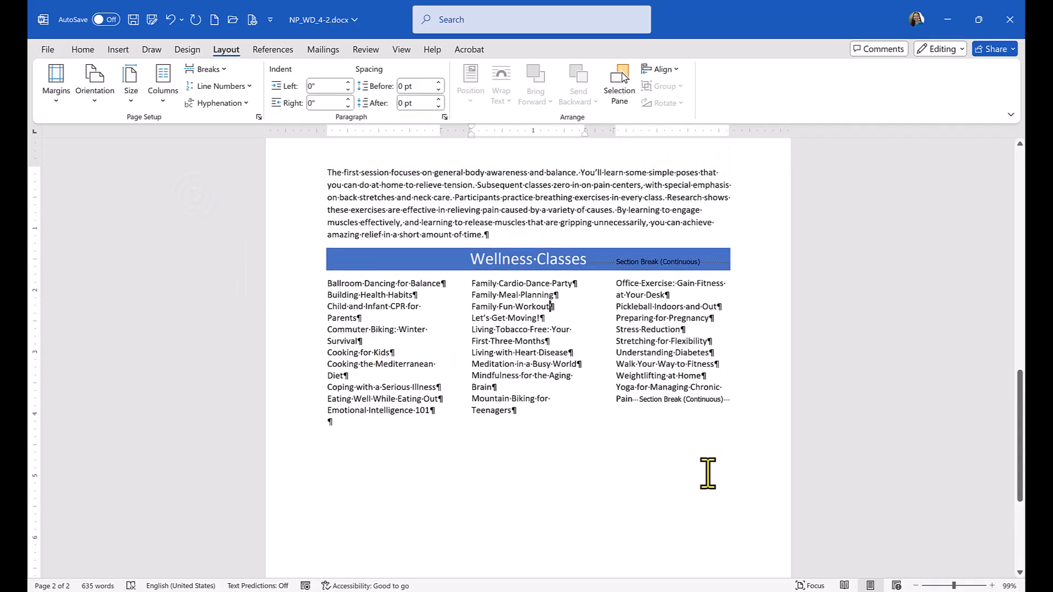
scroll(610, 495, up, 1)
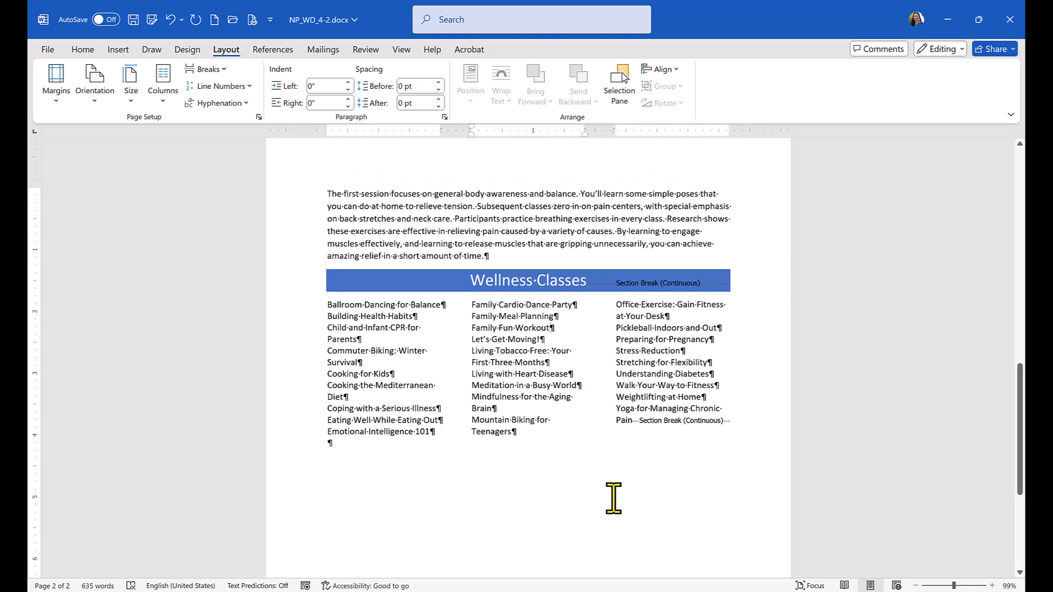
Hide the nonprinting formatting marks throughout the newsletter
click(83, 50)
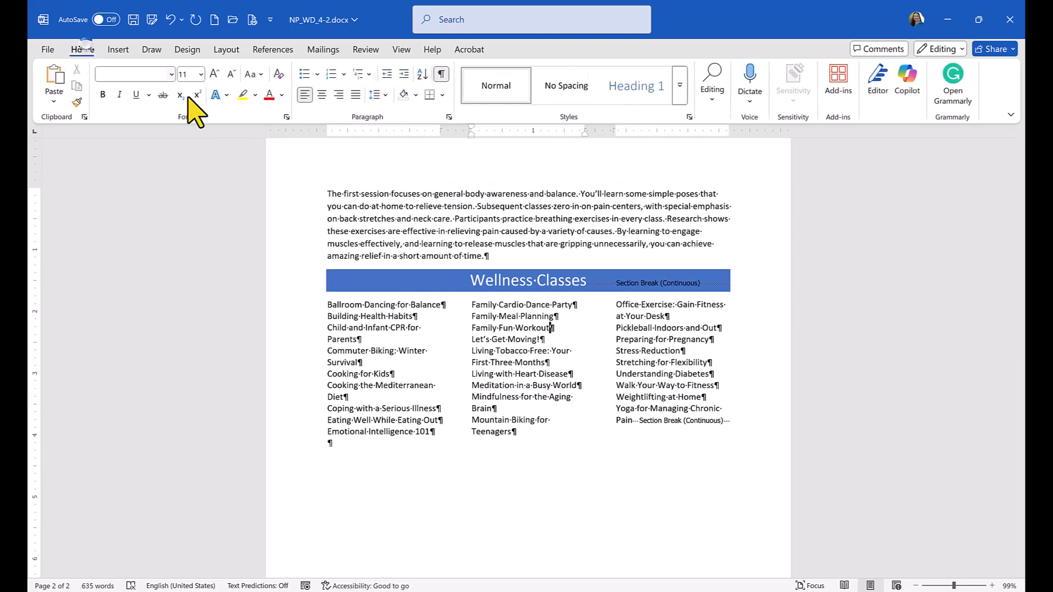
click(442, 74)
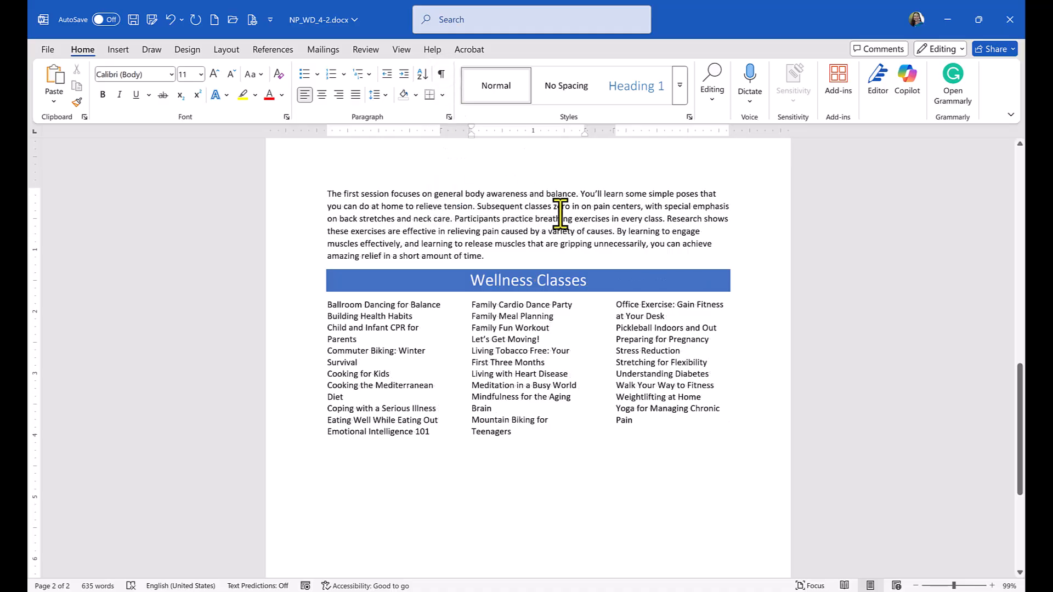
scroll(559, 214, up, 15)
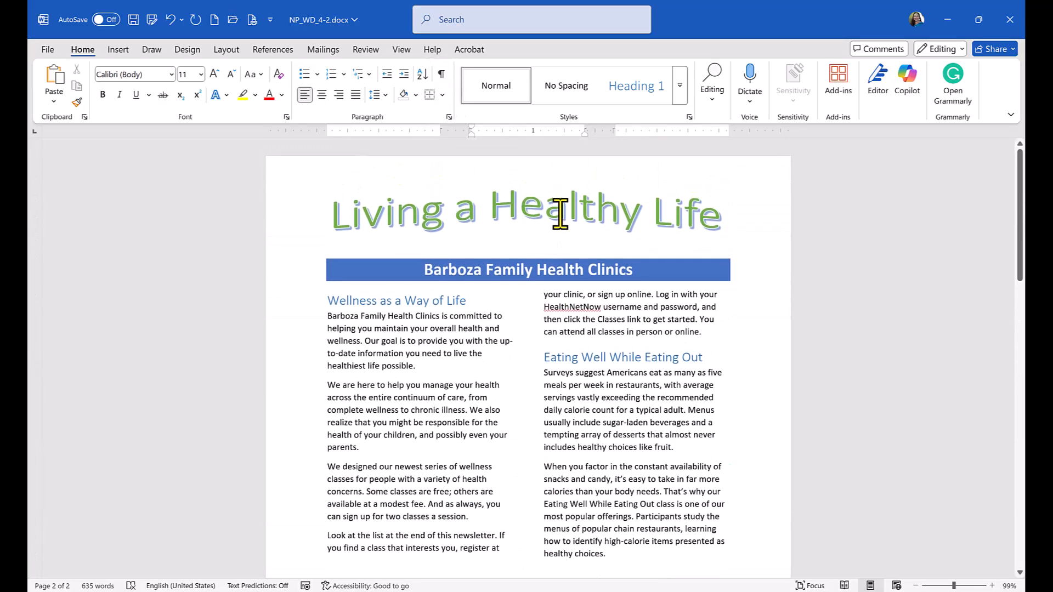
scroll(560, 214, down, 5)
scroll(559, 214, up, 8)
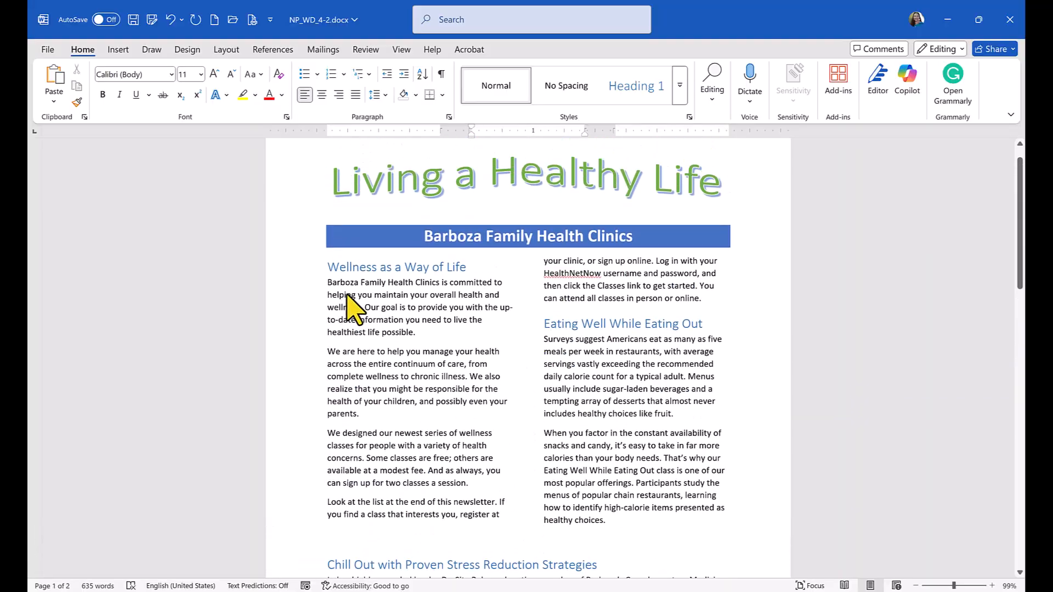
Add a drop cap in the Dropped position to the first letter of the opening paragraph under "Wellness as a Way of Life"
ctrl+scroll(349, 306, up, 4)
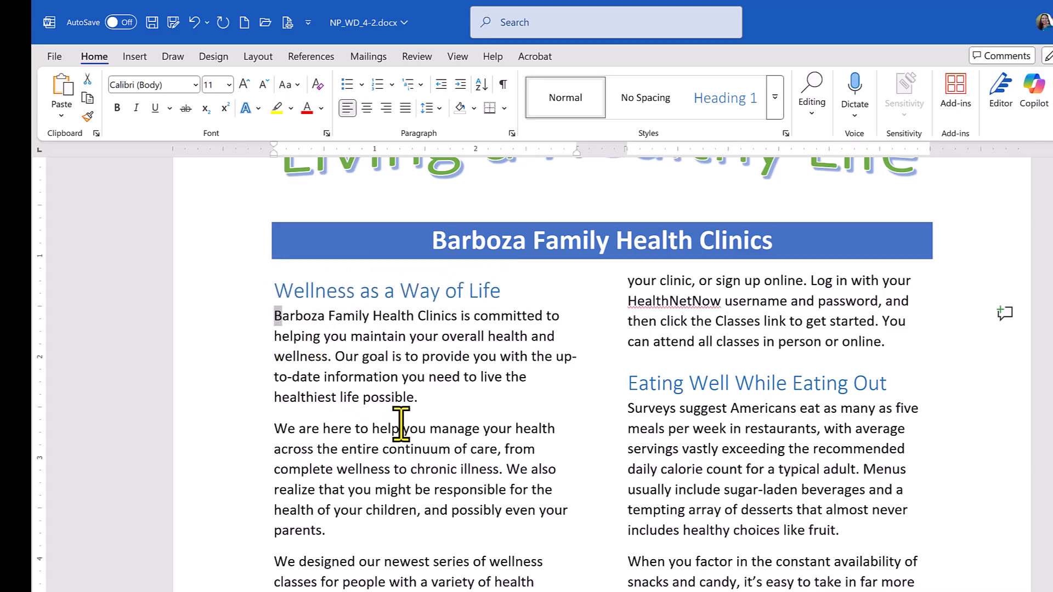
scroll(401, 423, up, 1)
scroll(401, 423, up, 3)
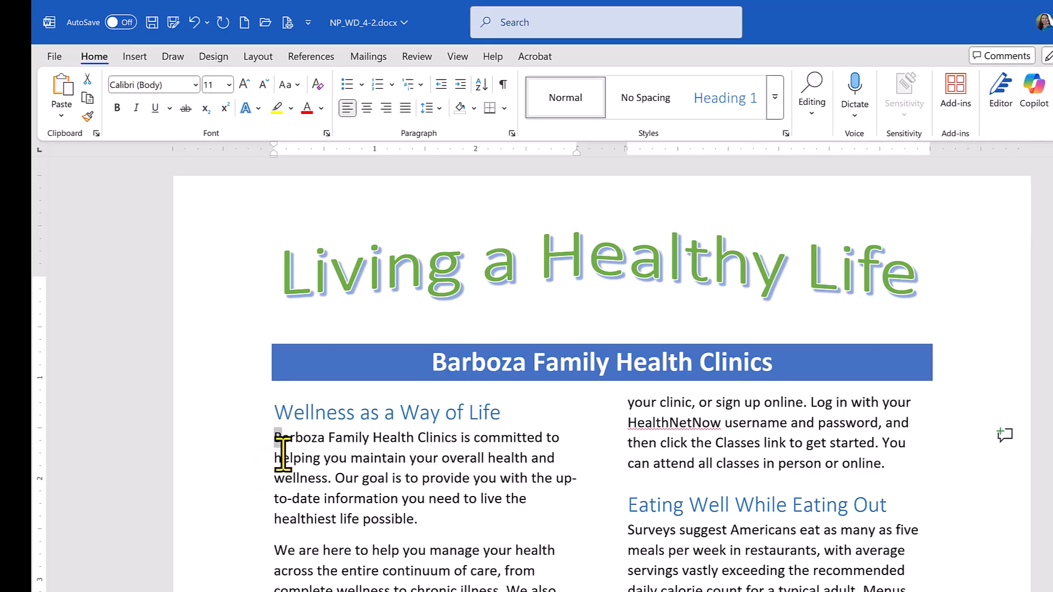
click(258, 56)
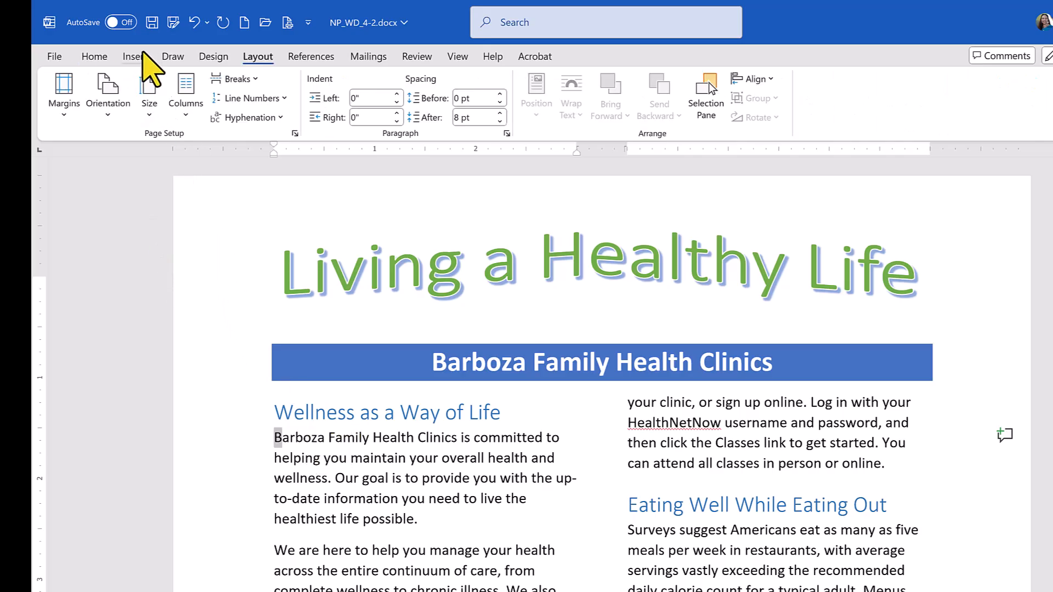
click(133, 55)
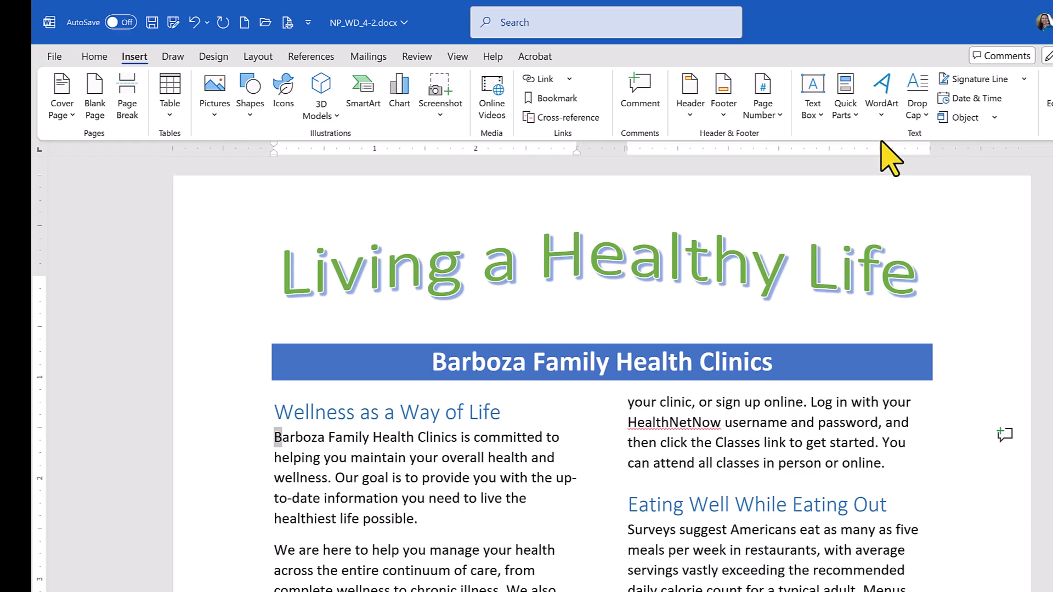
click(924, 113)
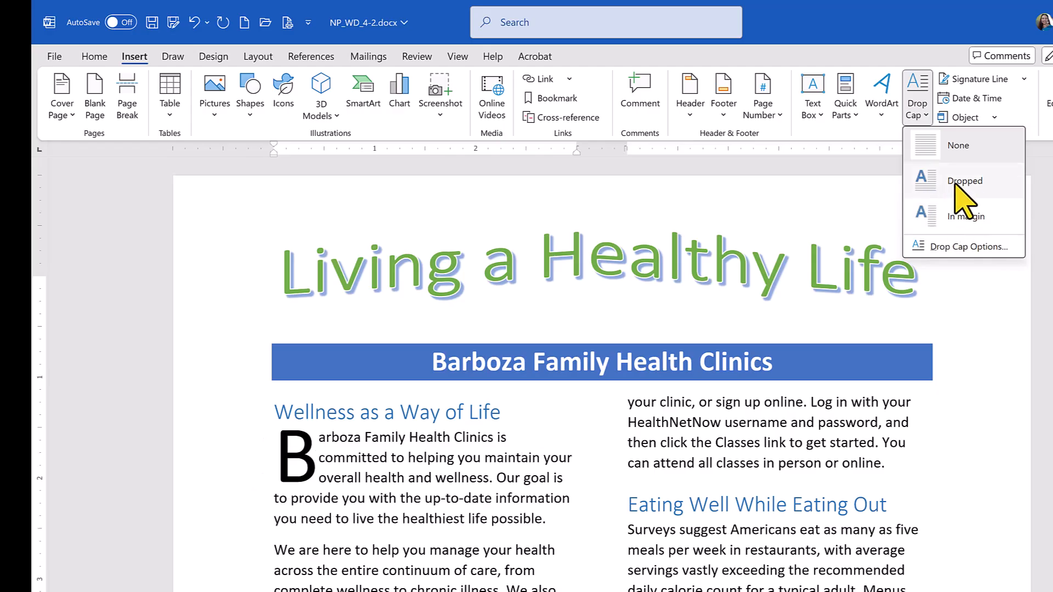
click(963, 249)
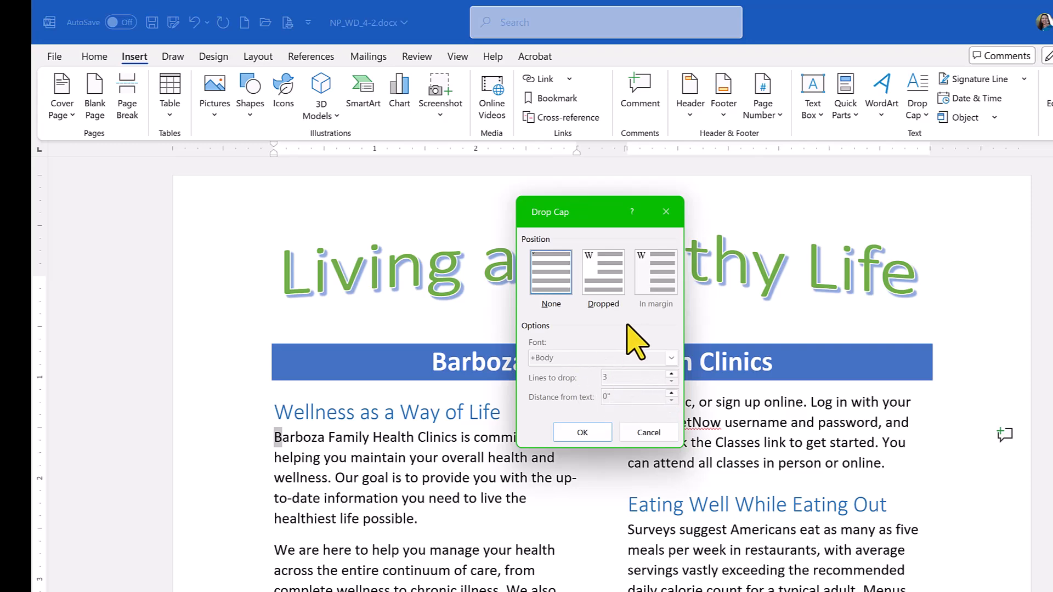
click(606, 282)
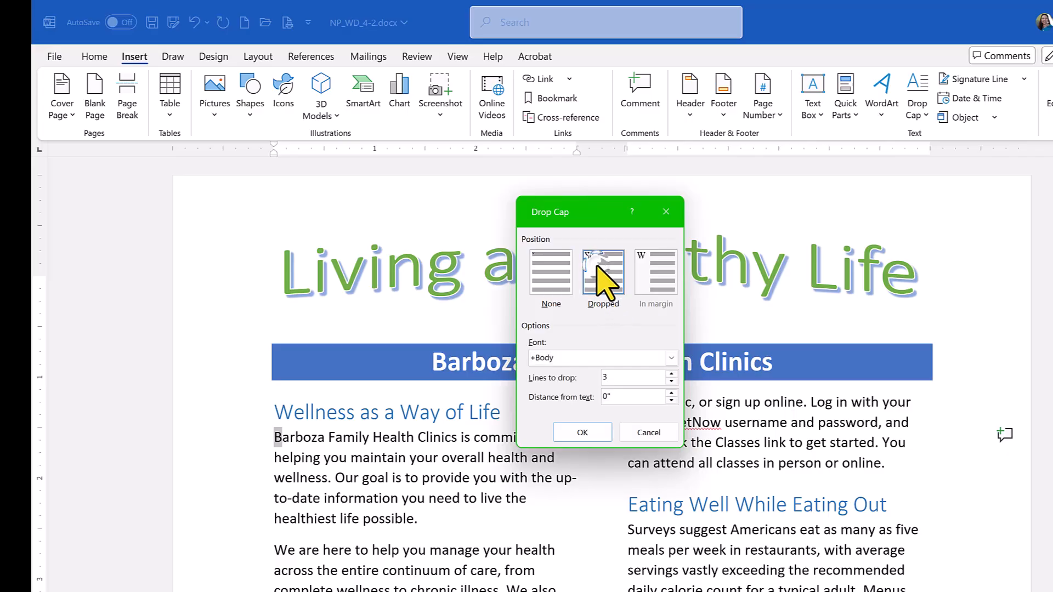
click(581, 433)
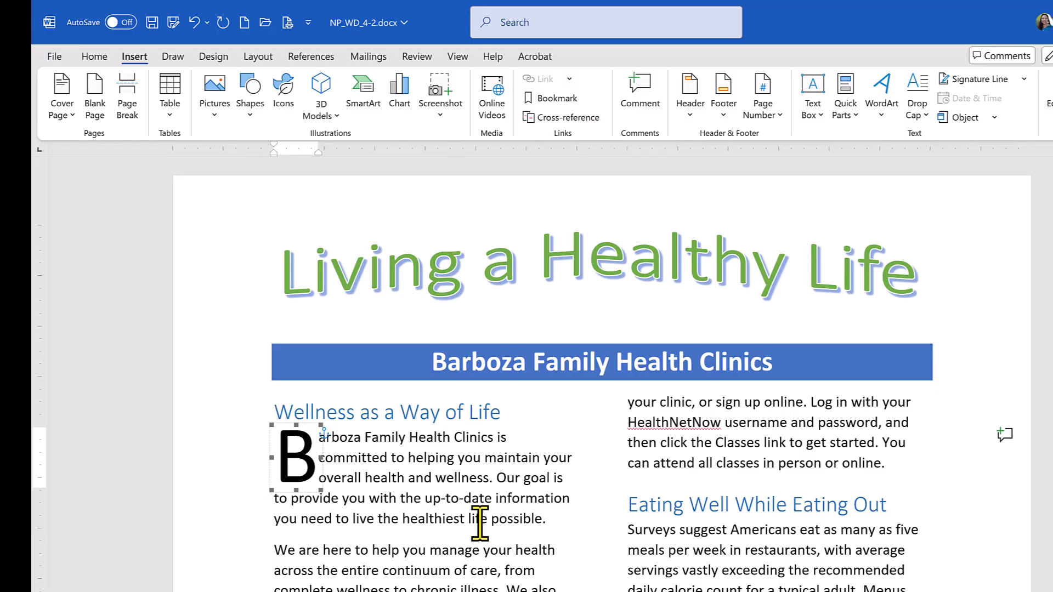
click(571, 521)
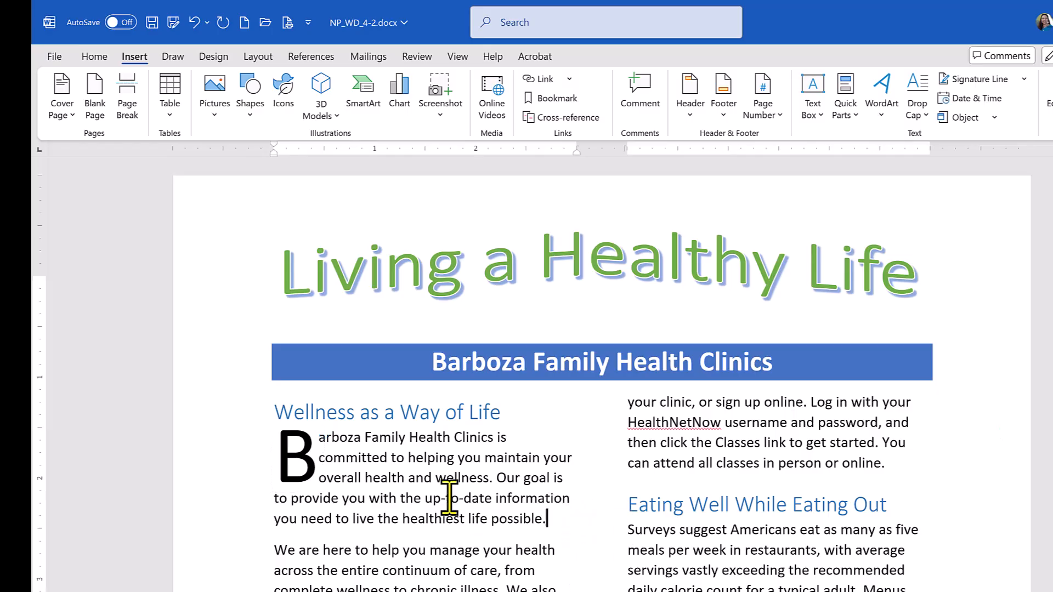
Reduce the drop cap "B" under "Wellness as a Way of Life" to a drop of 2 lines
scroll(448, 499, down, 5)
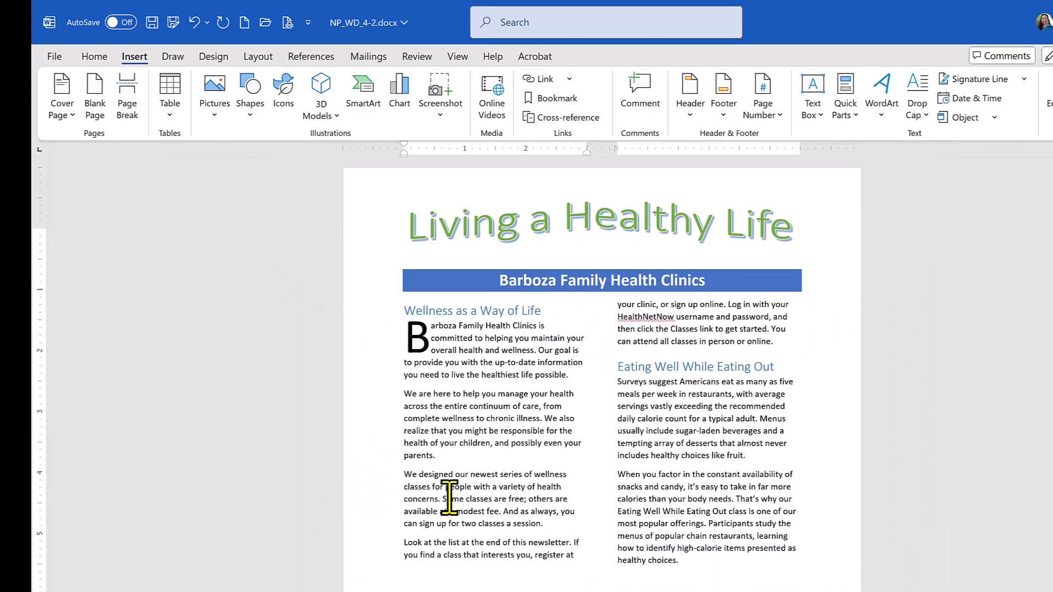
scroll(448, 499, up, 3)
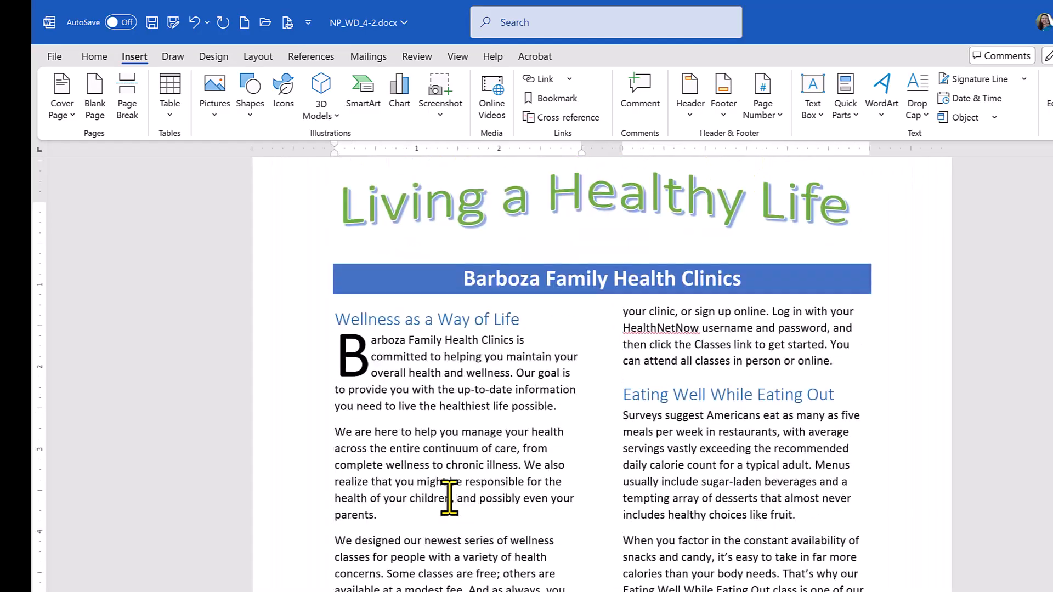
scroll(448, 499, up, 1)
click(356, 394)
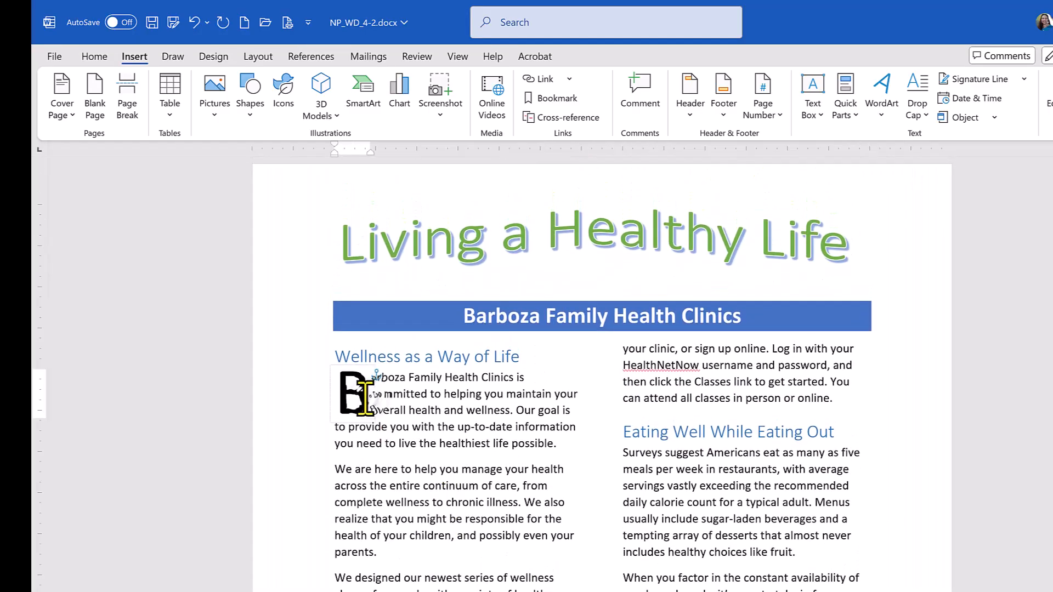
double_click(357, 393)
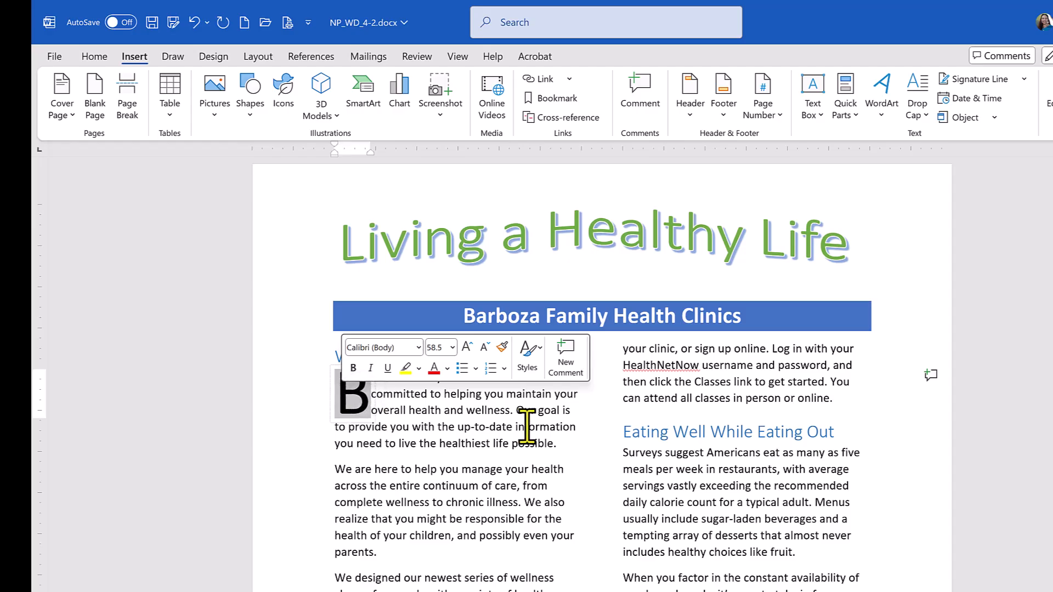
click(914, 112)
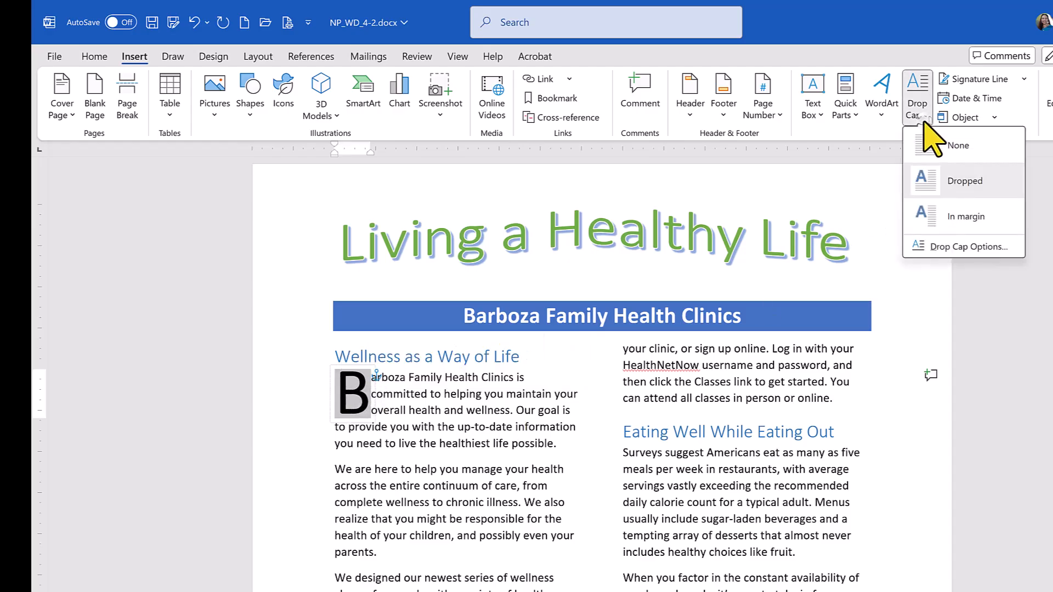
click(956, 250)
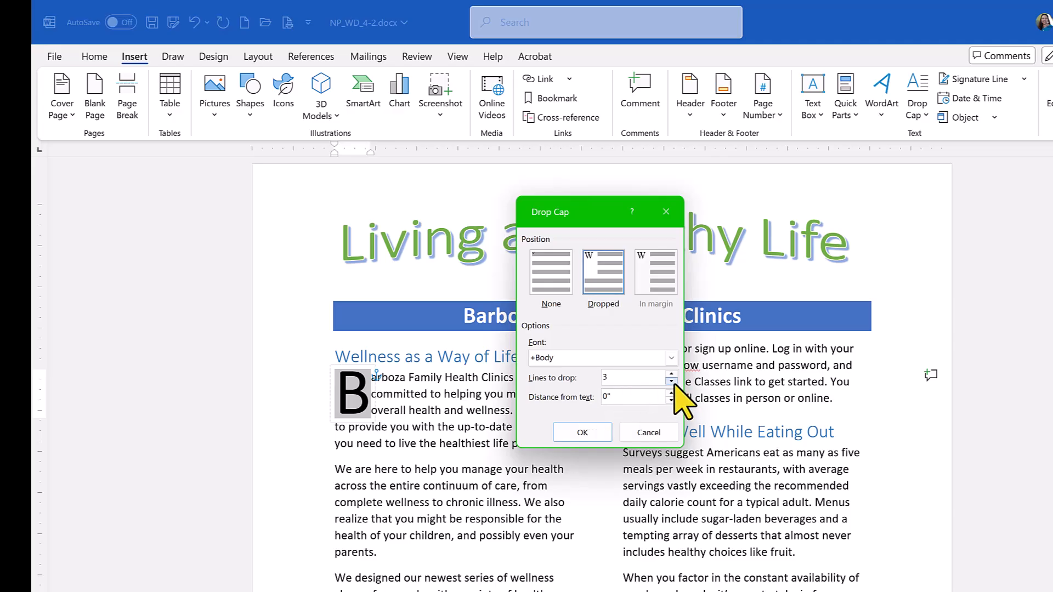
click(583, 438)
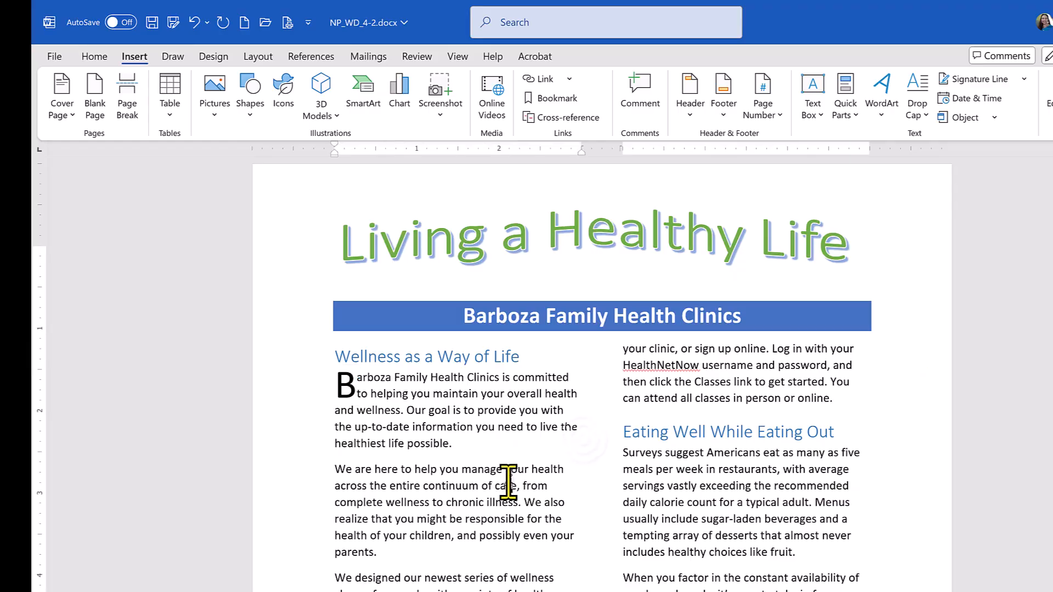
Place the insertion point after "healthy choices." at the end of the "Eating Well While Eating Out" article and open the full Symbol dialog
scroll(508, 481, down, 3)
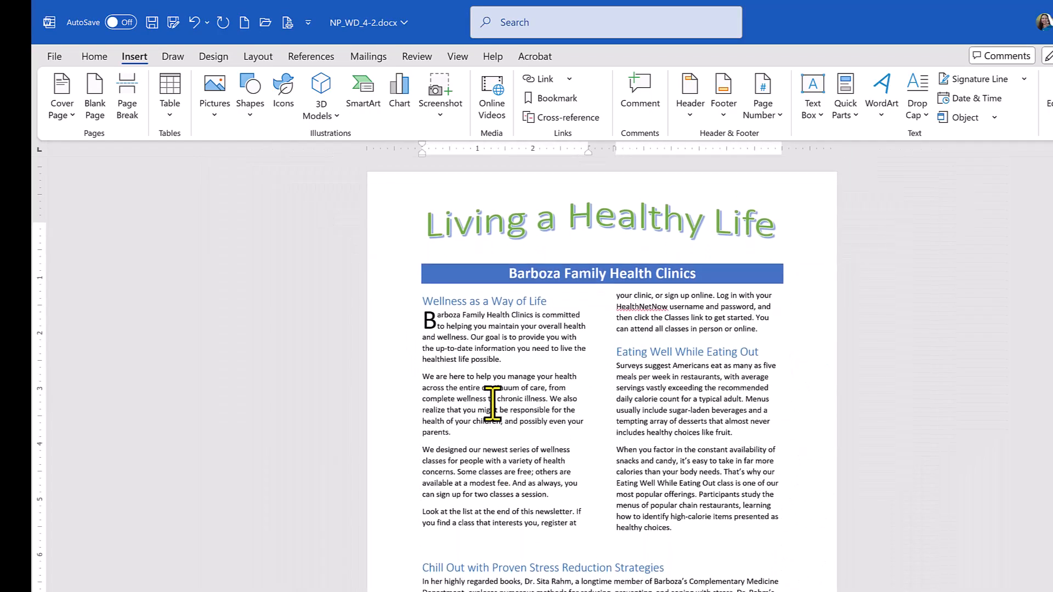
scroll(493, 369, up, 3)
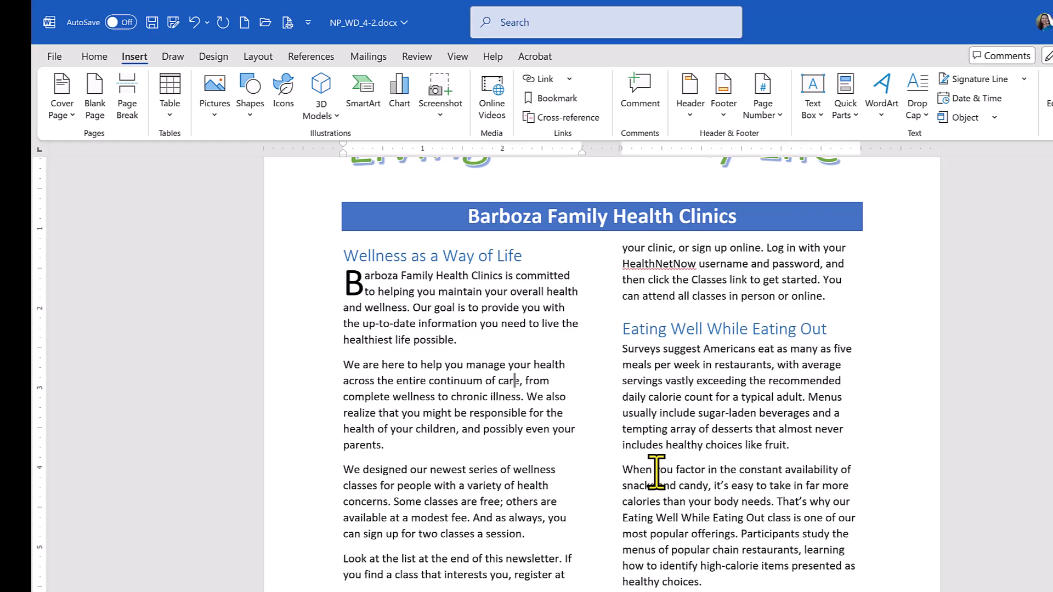
scroll(656, 471, up, 3)
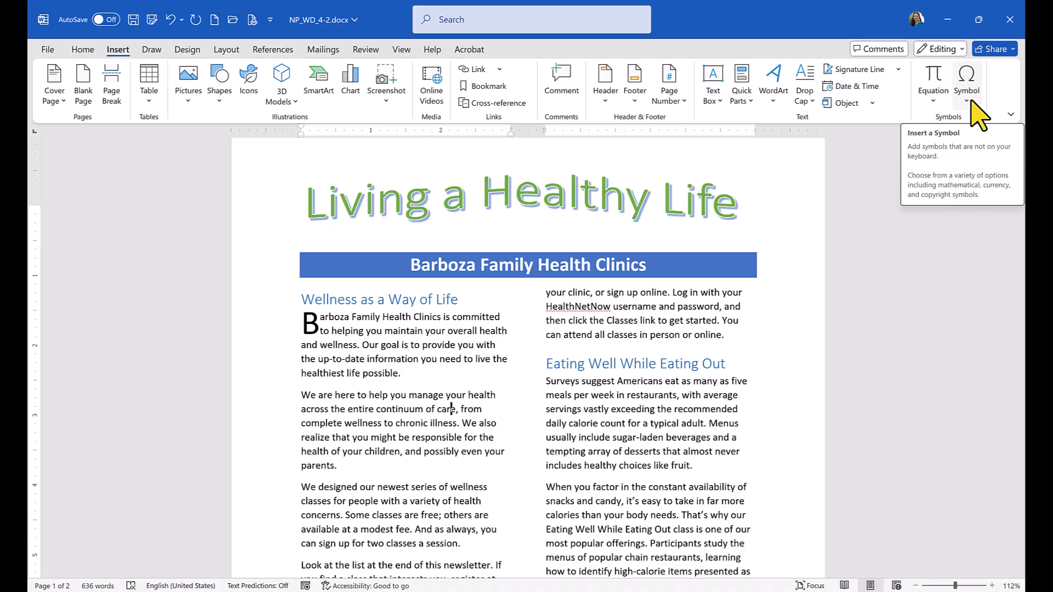
scroll(527, 389, up, 1)
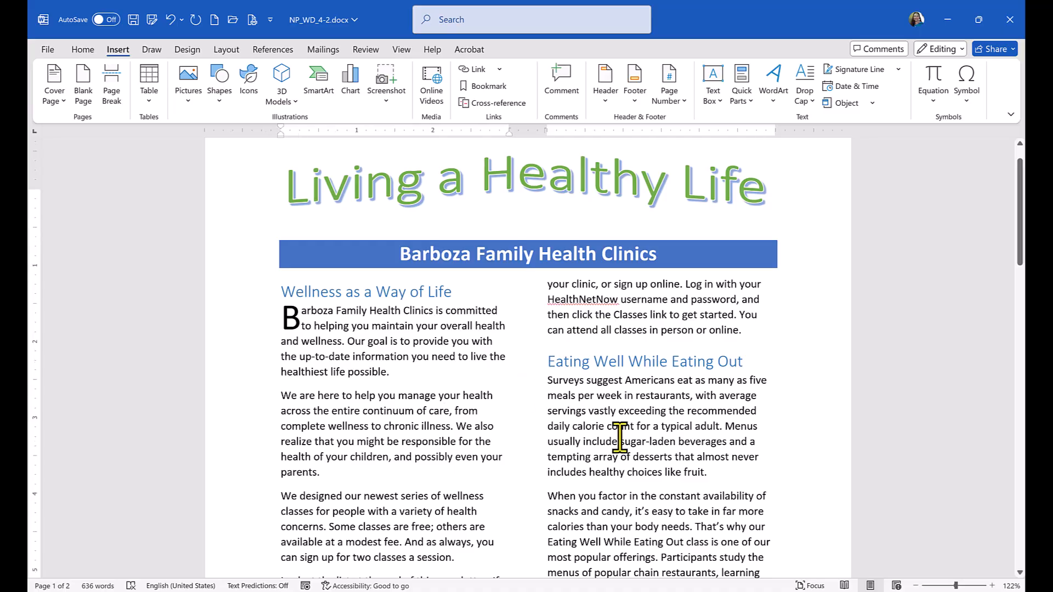
scroll(618, 437, down, 3)
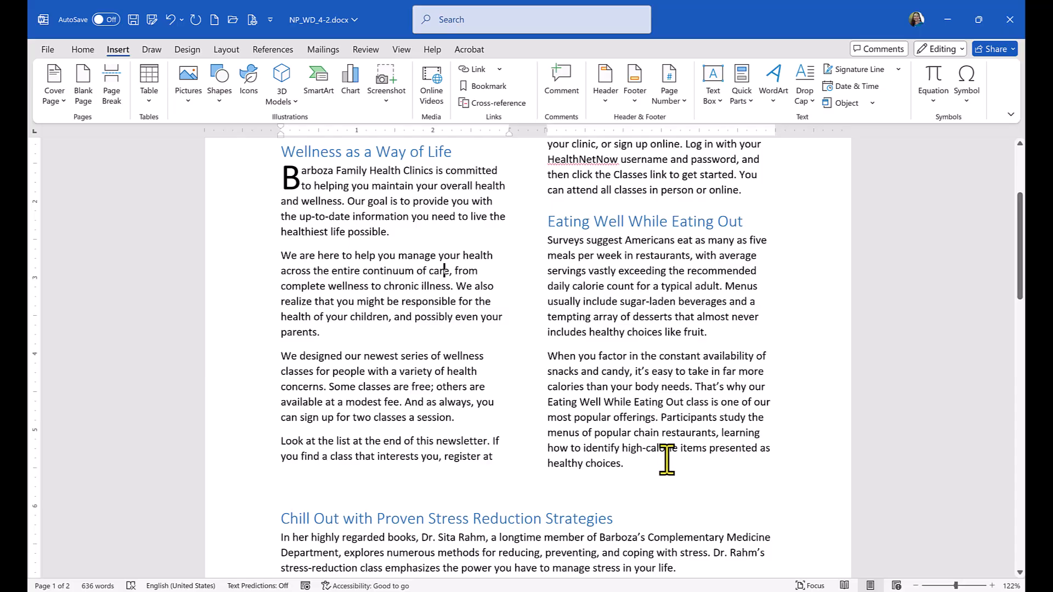
ctrl+scroll(655, 467, up, 4)
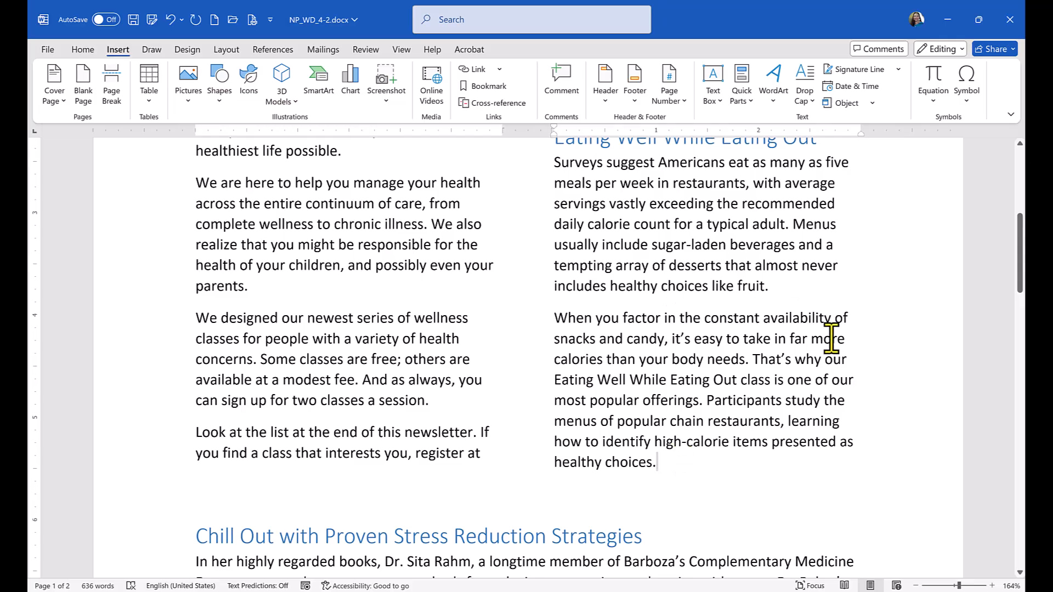
scroll(831, 339, up, 1)
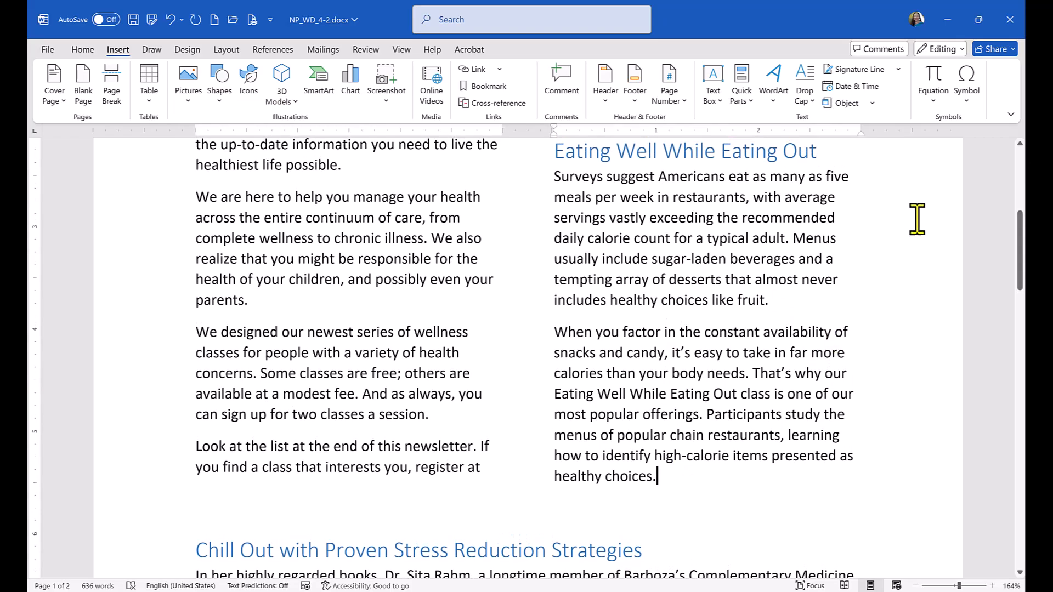
click(969, 97)
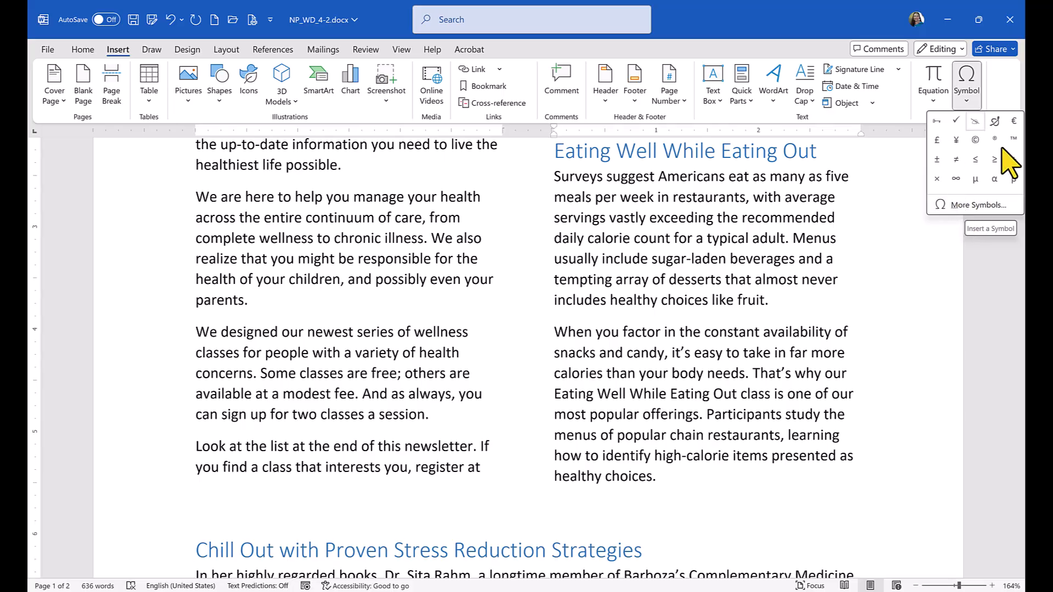
click(971, 206)
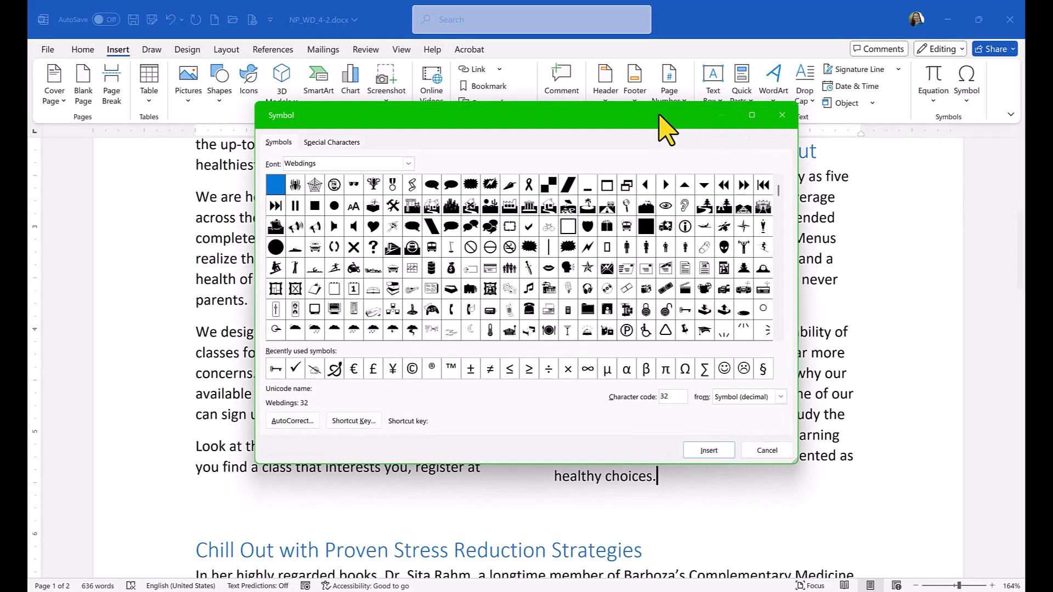
Reposition the Symbol dialog higher on the page and choose Wingdings as the symbol font
drag(659, 114, 707, 60)
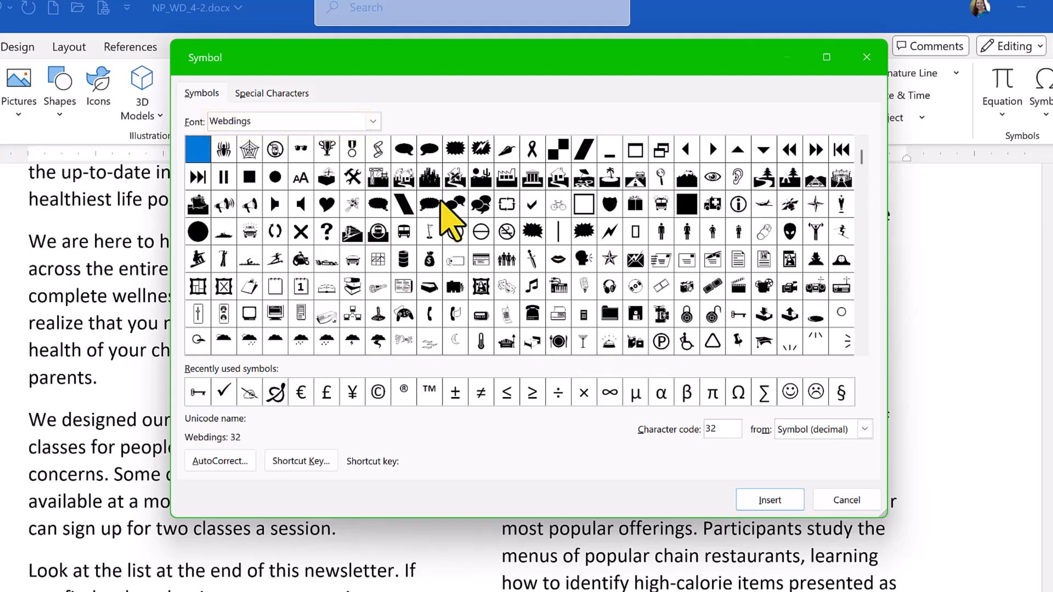
click(373, 121)
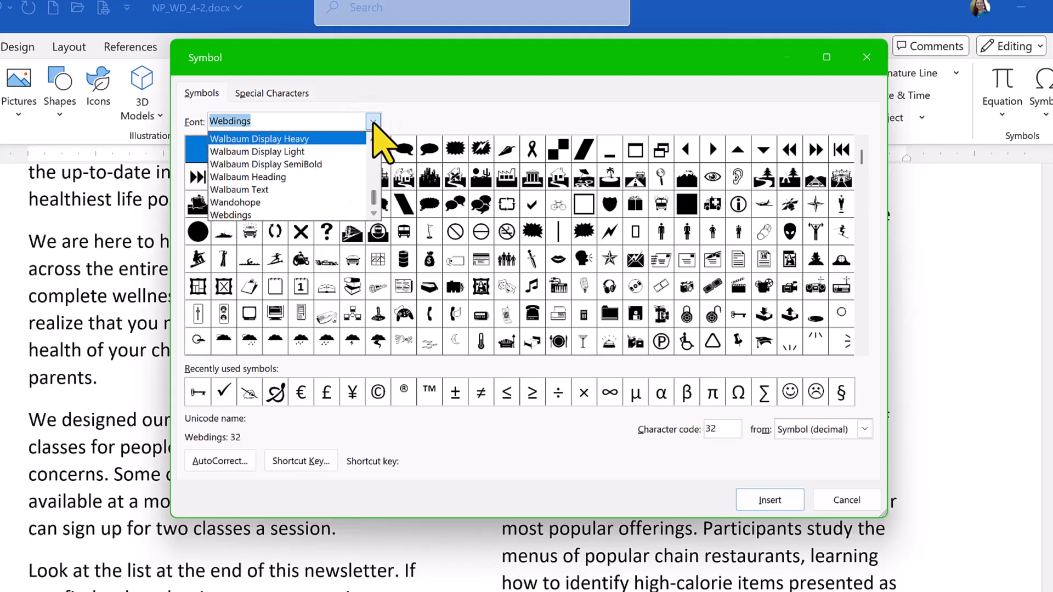
click(373, 122)
click(372, 122)
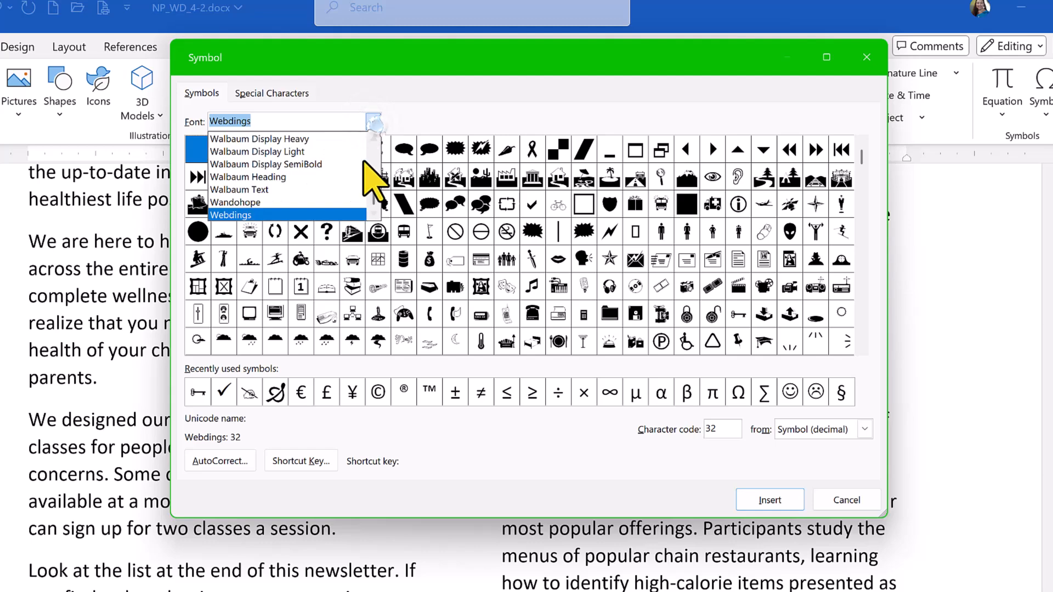
click(374, 214)
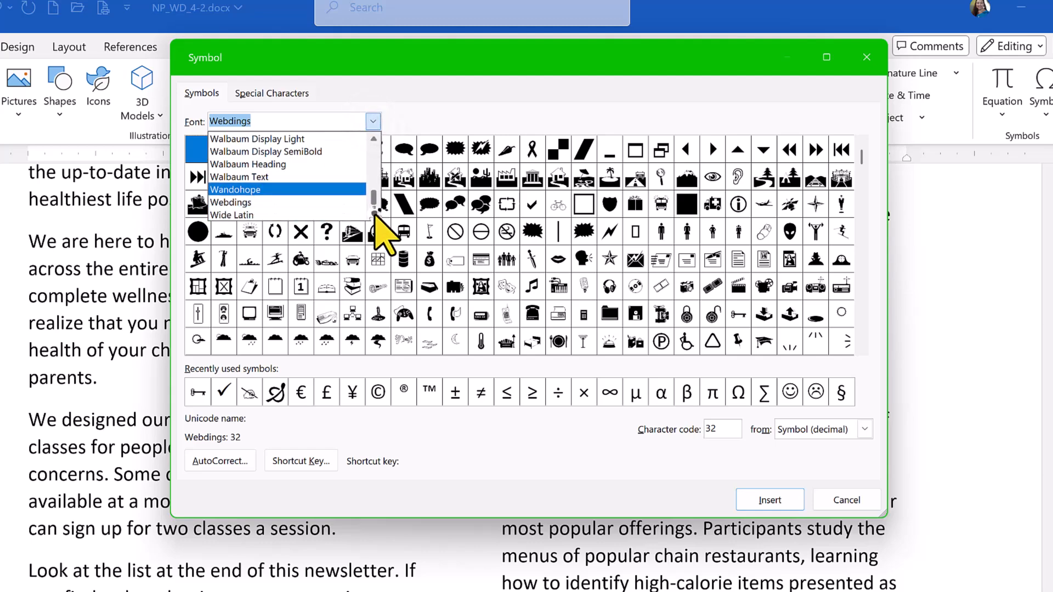
click(374, 213)
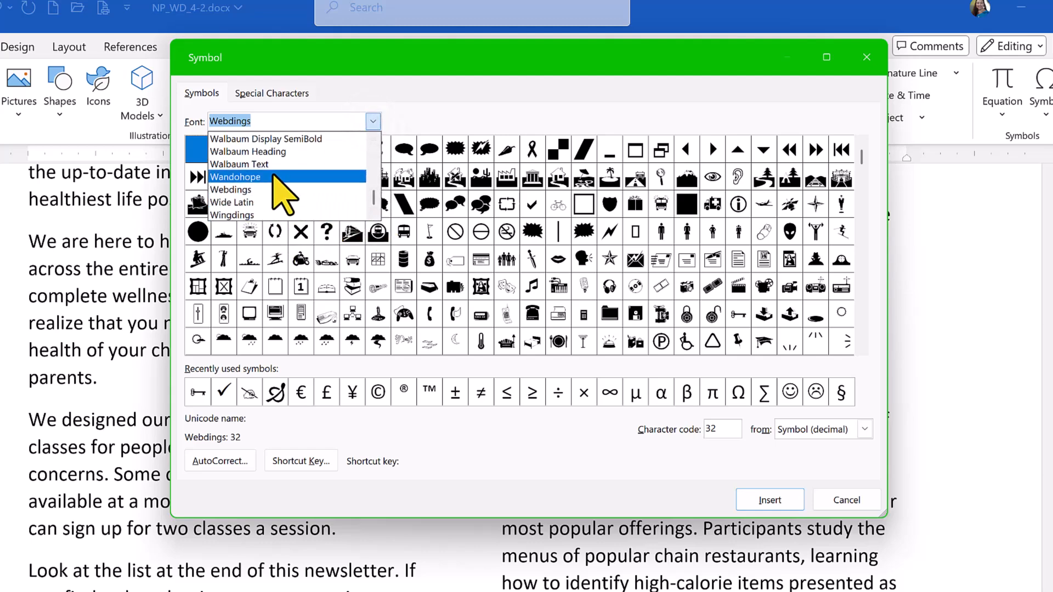
click(237, 215)
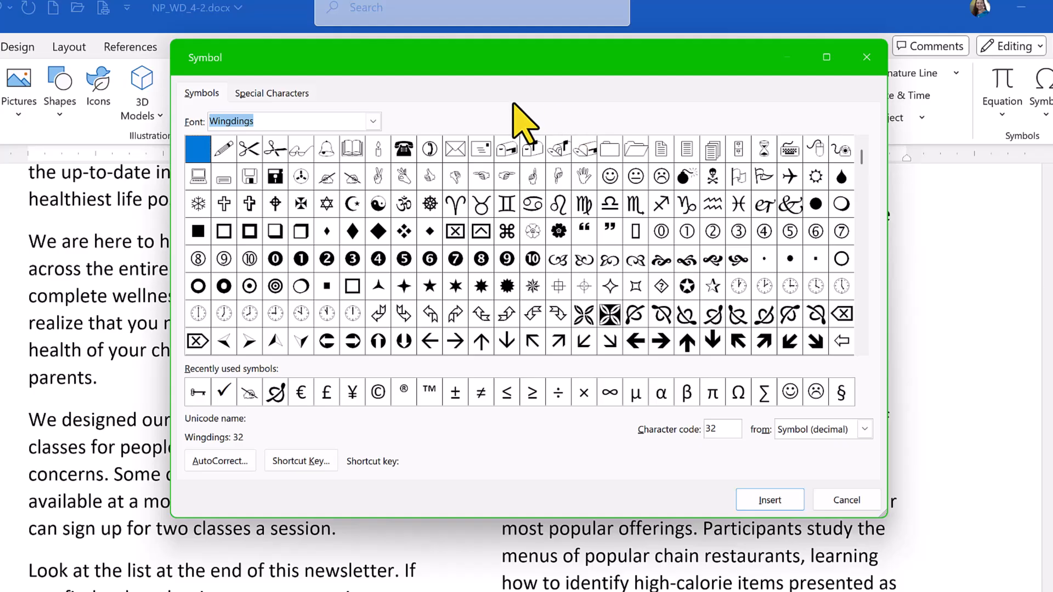
Preview the Wingdings 2 symbol set and switch the symbol font back to Wingdings
click(373, 121)
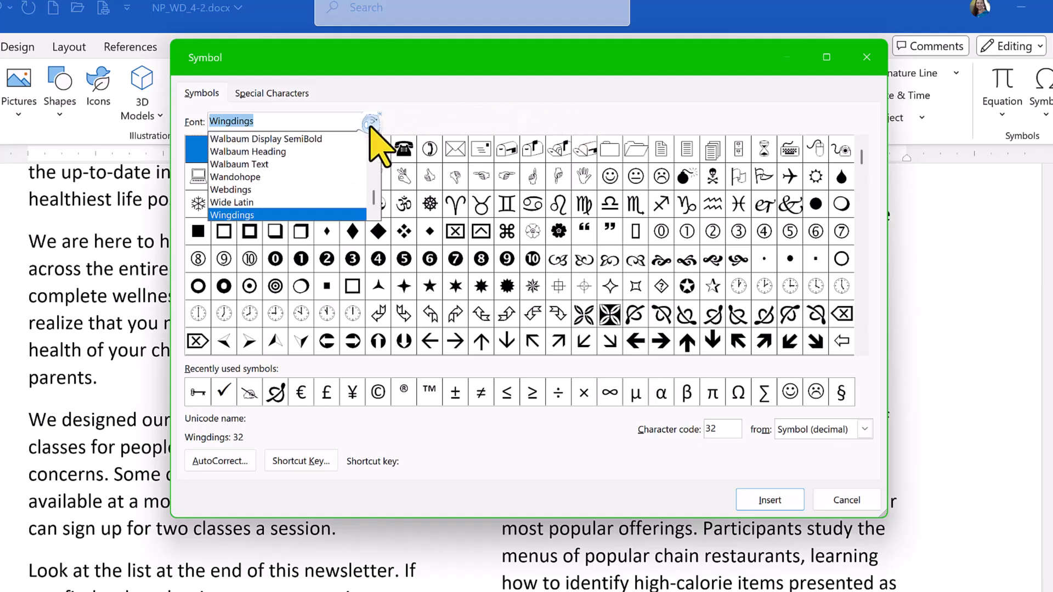
click(373, 214)
click(374, 214)
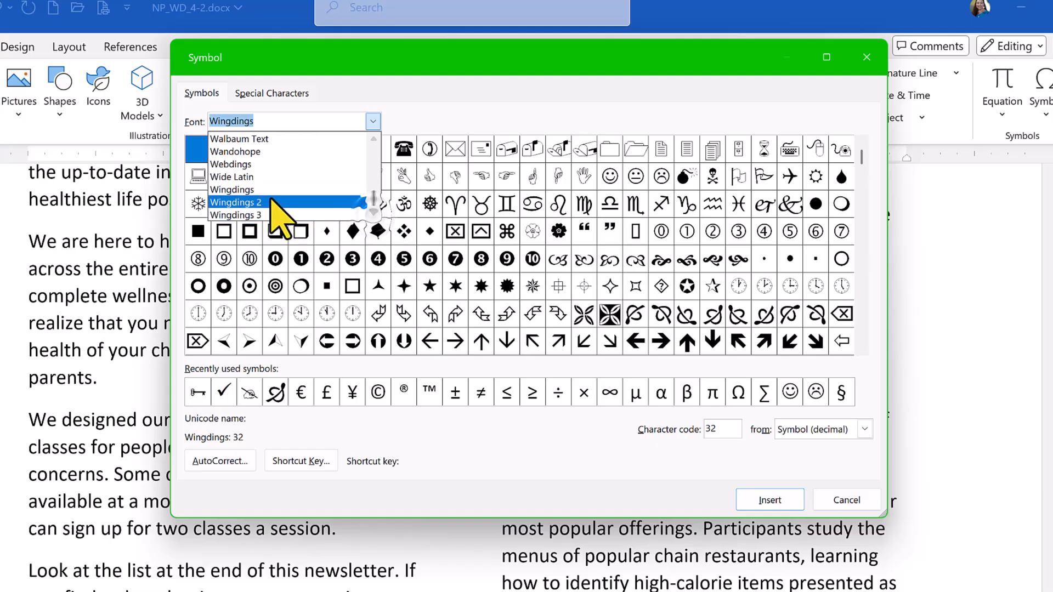
click(259, 201)
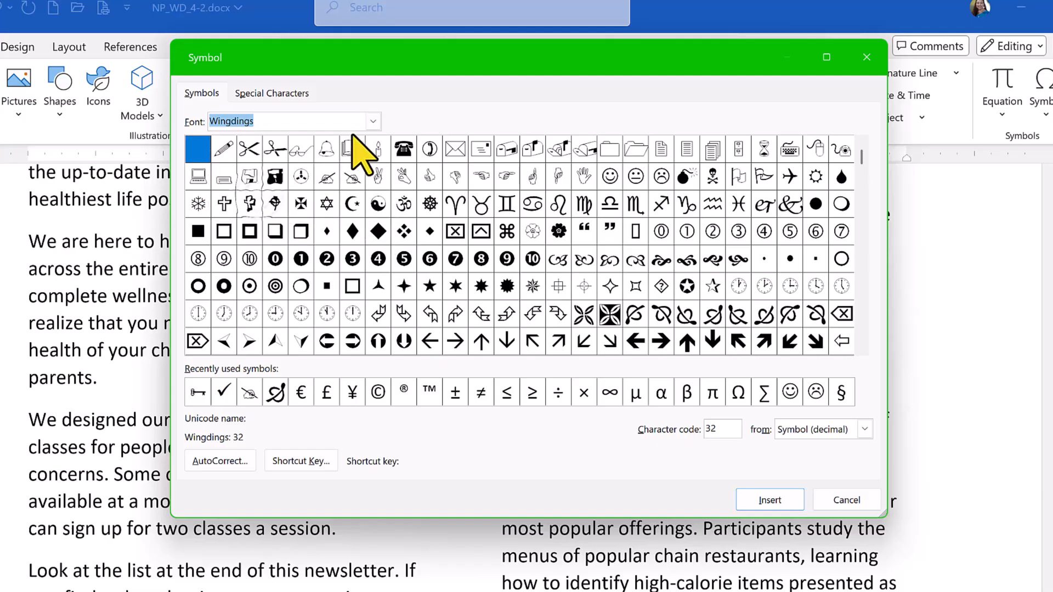
click(373, 121)
click(294, 202)
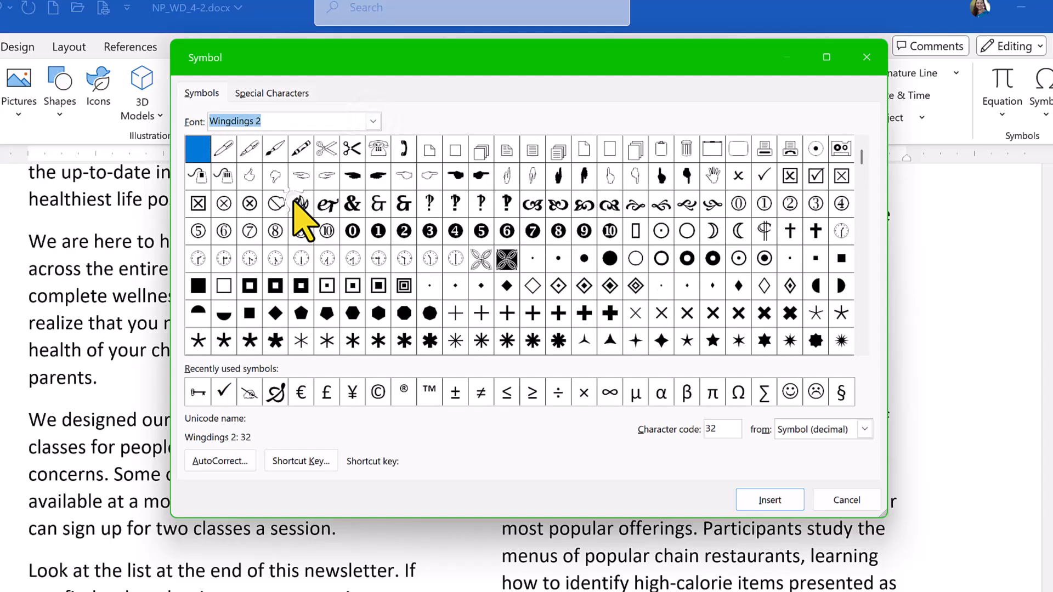
click(373, 121)
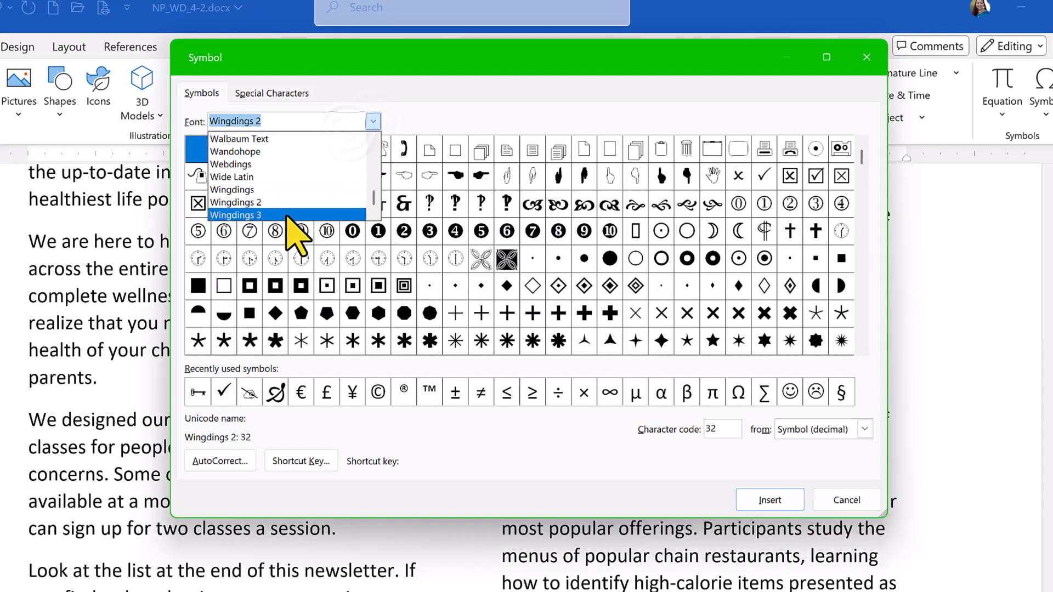
click(234, 201)
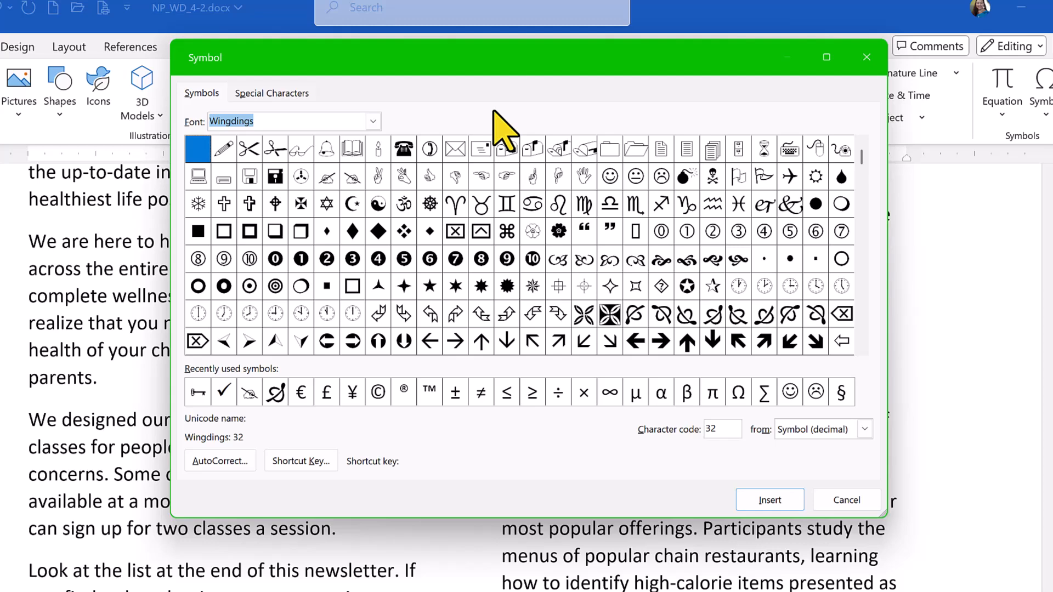
Select the thumbs-up symbol in Wingdings and replace its character code with 60 to select a different symbol
click(428, 177)
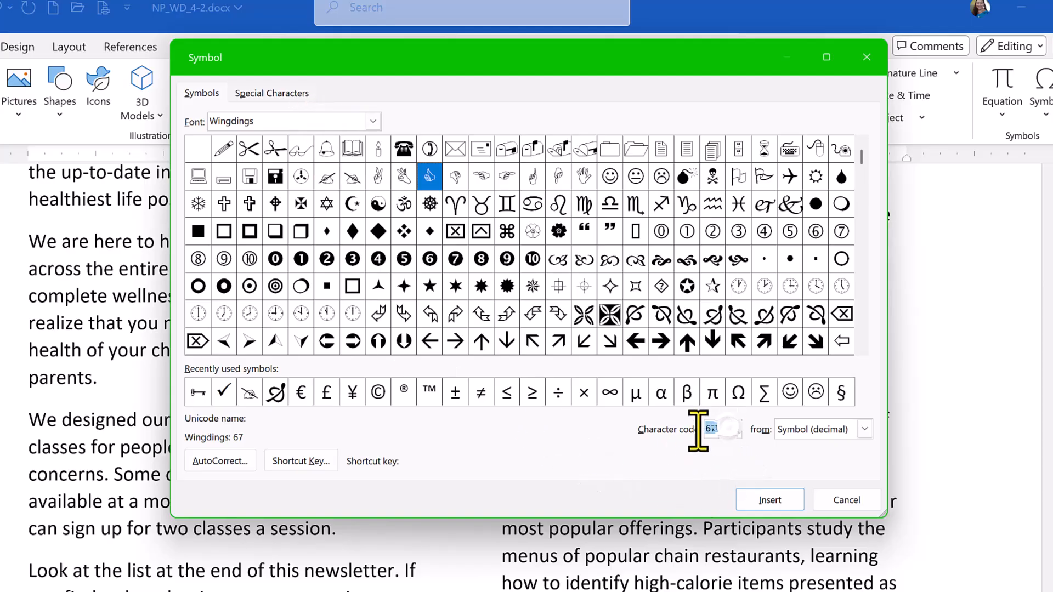
double_click(726, 429)
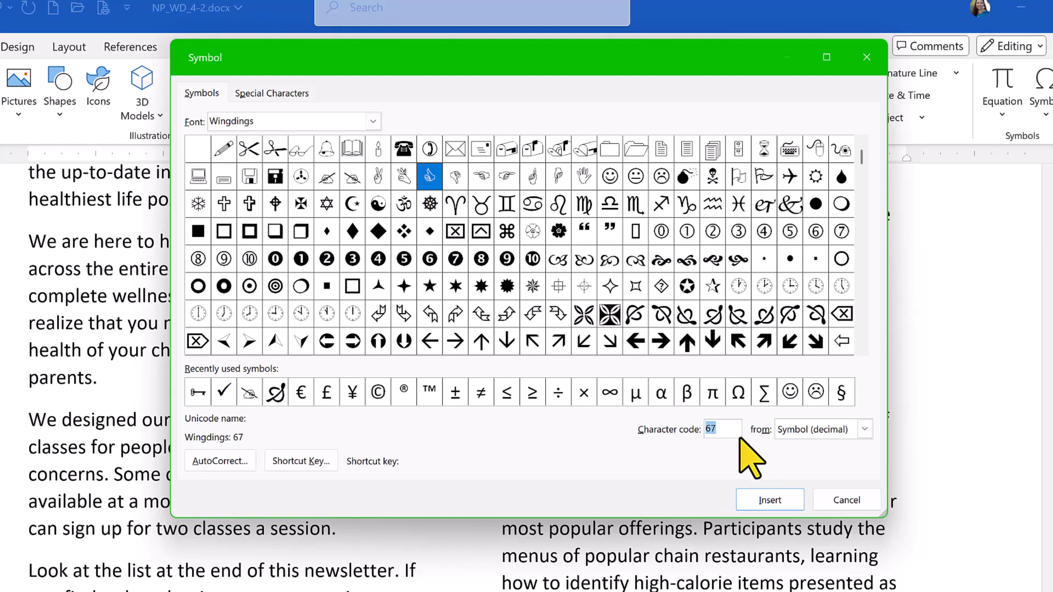
drag(732, 428, 651, 430)
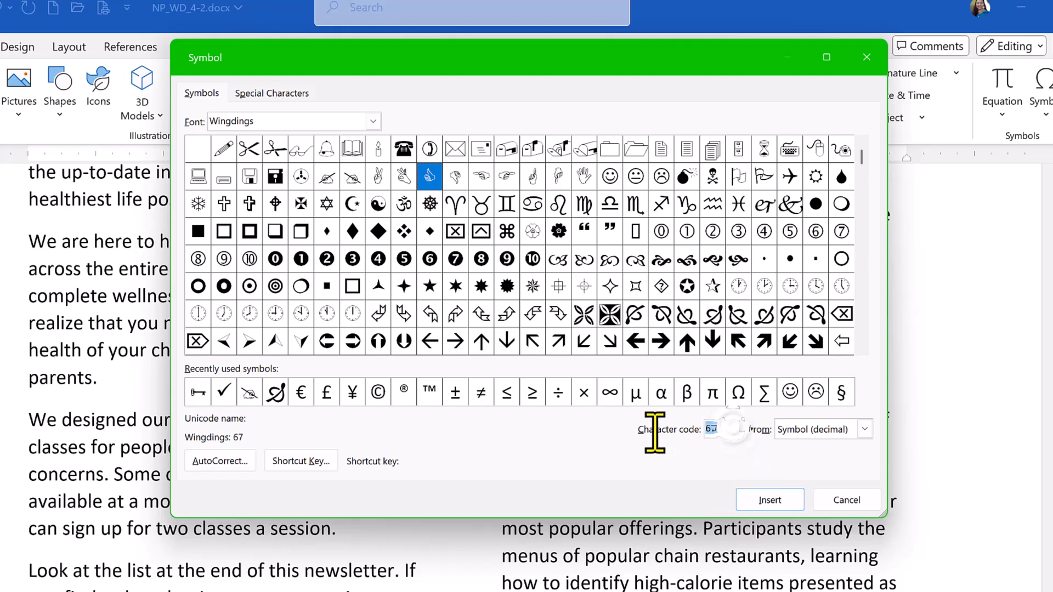
text(60)
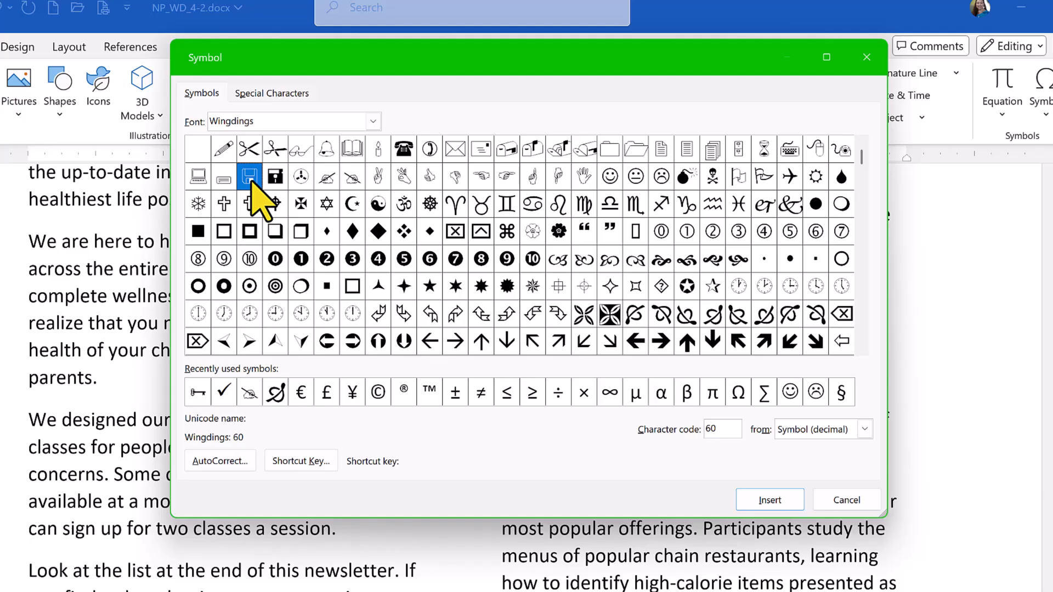
Insert the Wingdings thumbs-up symbol, character code 67, after "healthy choices." and close the Symbol dialog
click(433, 177)
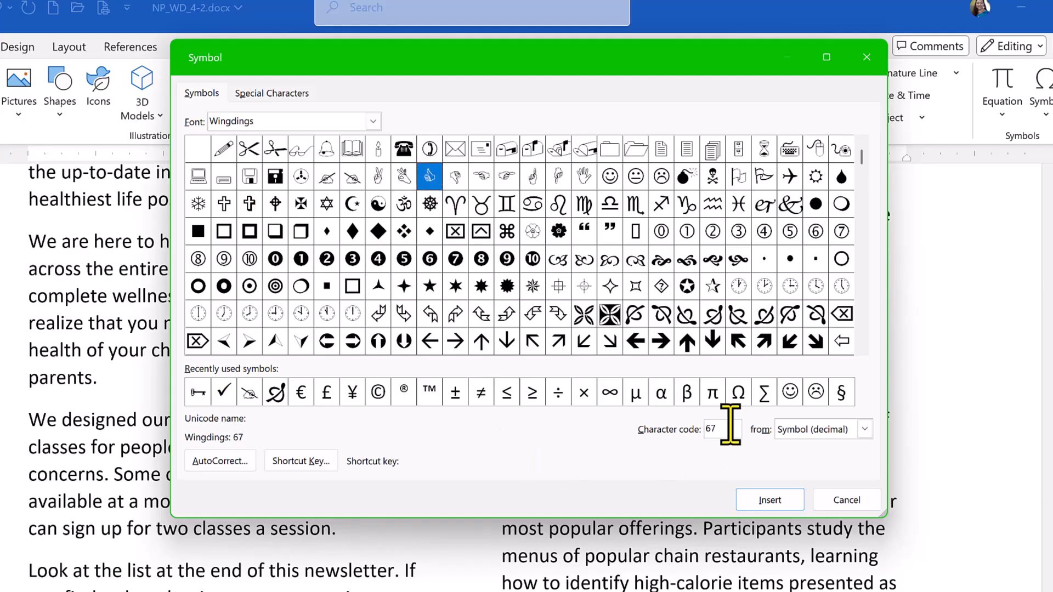
click(769, 500)
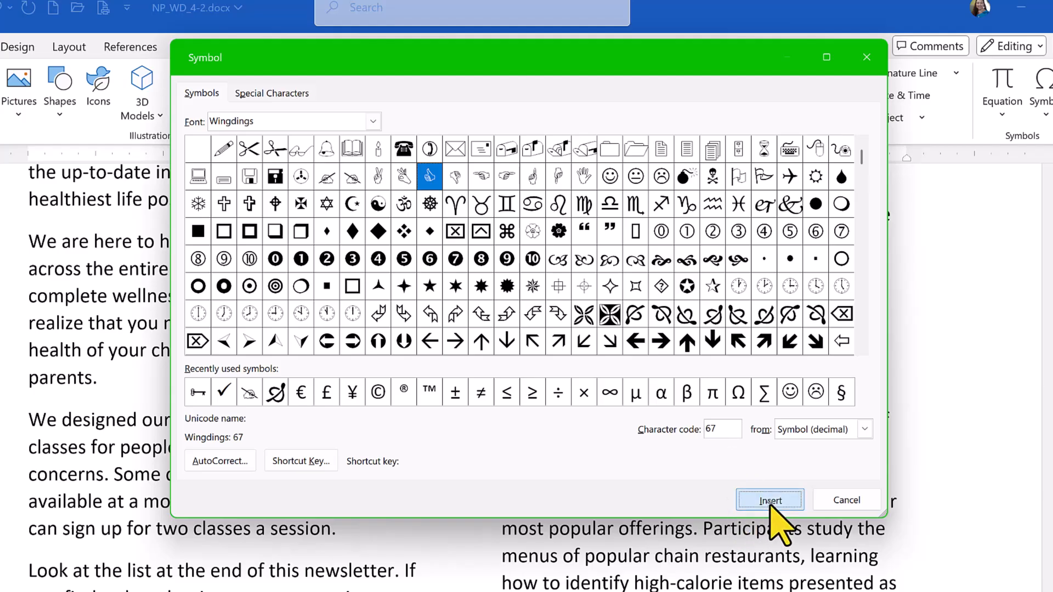
click(847, 500)
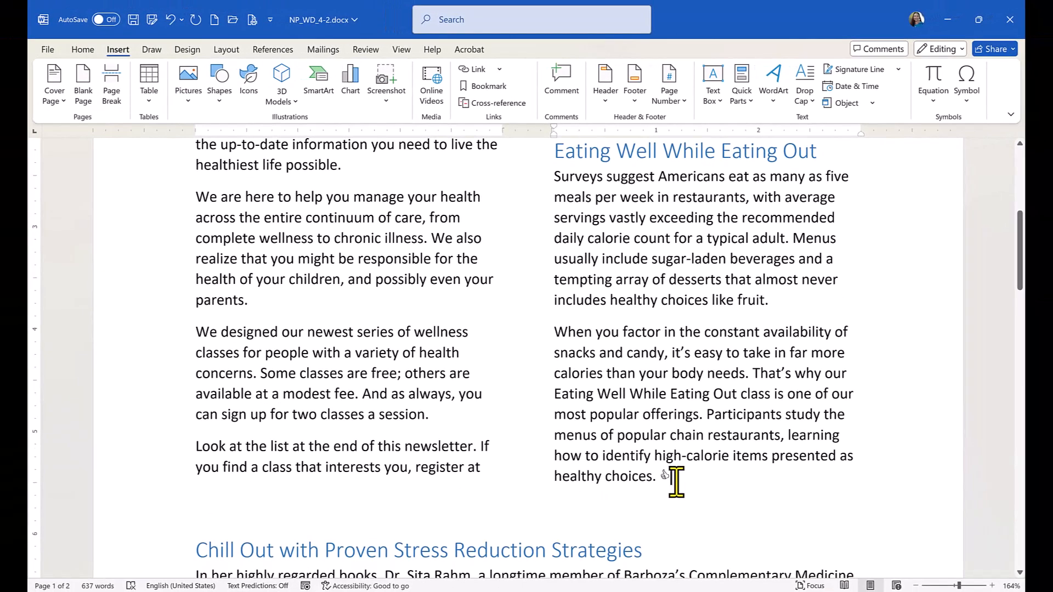
Enlarge the thumbs-up symbol after "healthy choices." to font size 18
drag(666, 477, 656, 476)
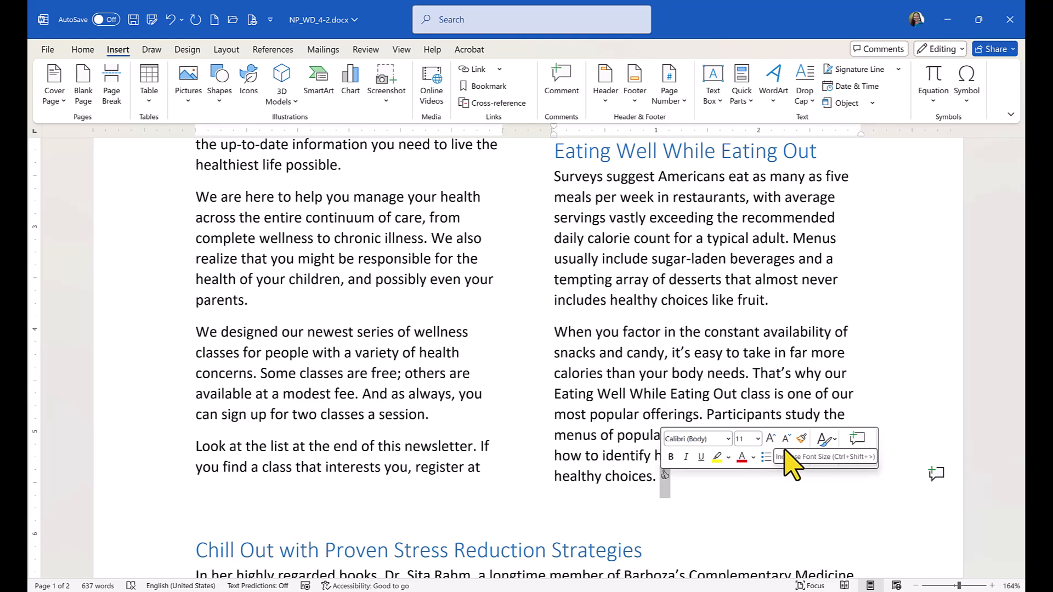
click(770, 438)
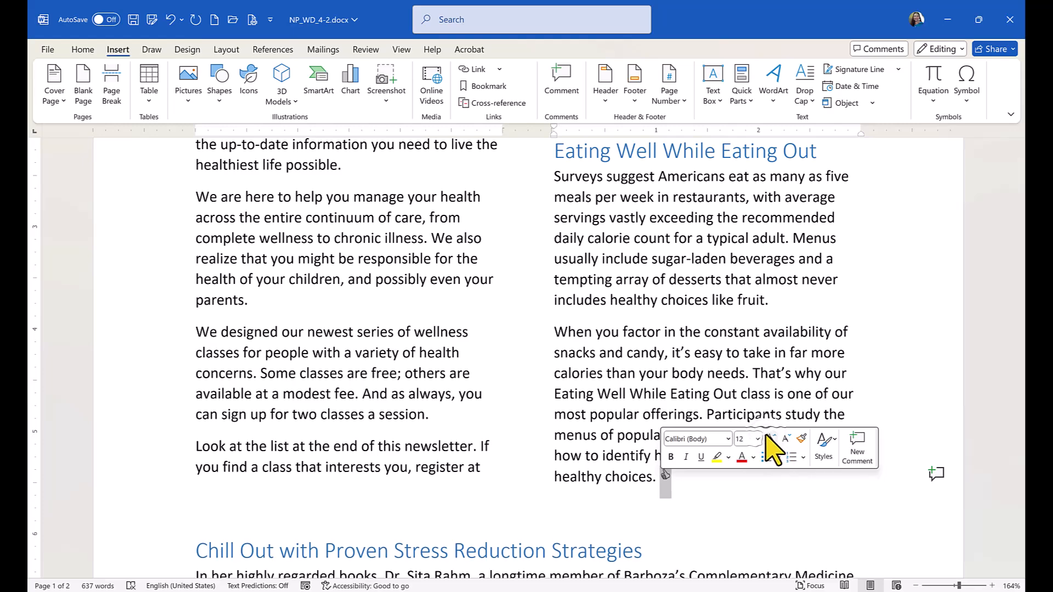
click(770, 438)
click(770, 438)
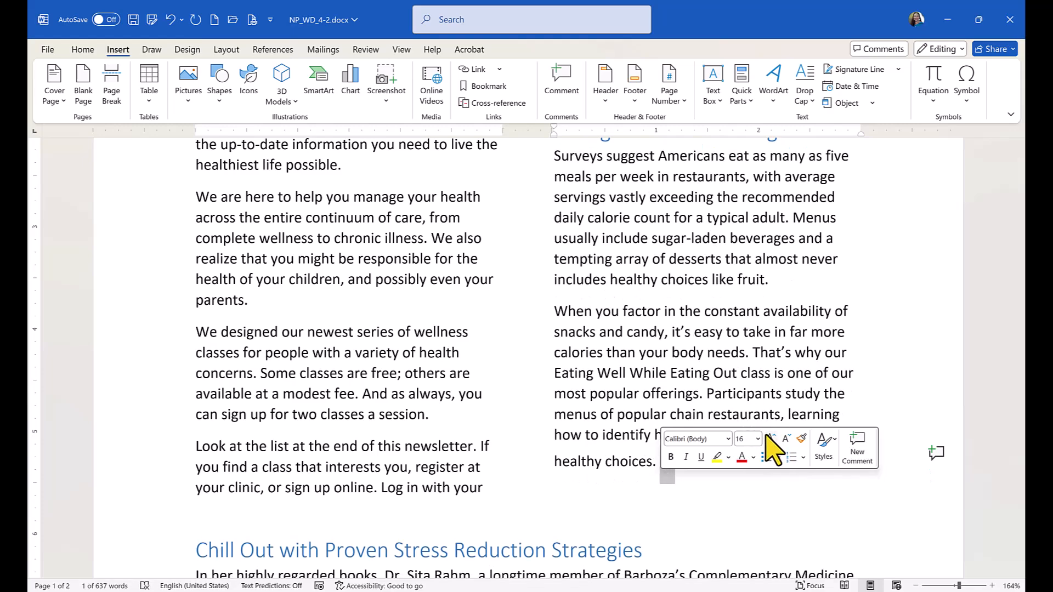
click(768, 438)
click(735, 388)
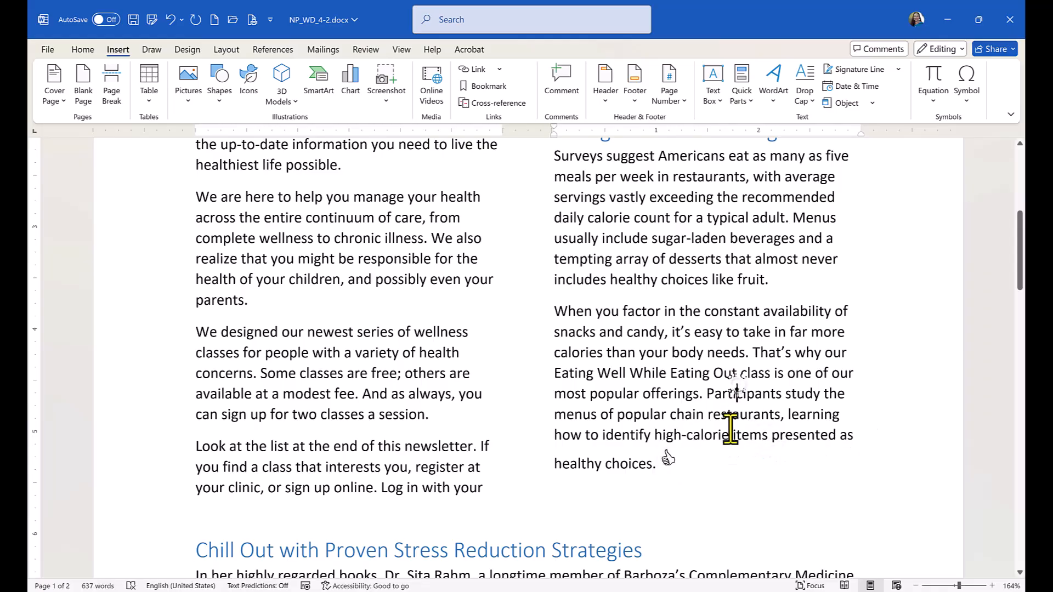
Clear all formatting from the thumbs-up symbol at the end of the "Eating Well While Eating Out" article
scroll(723, 463, down, 3)
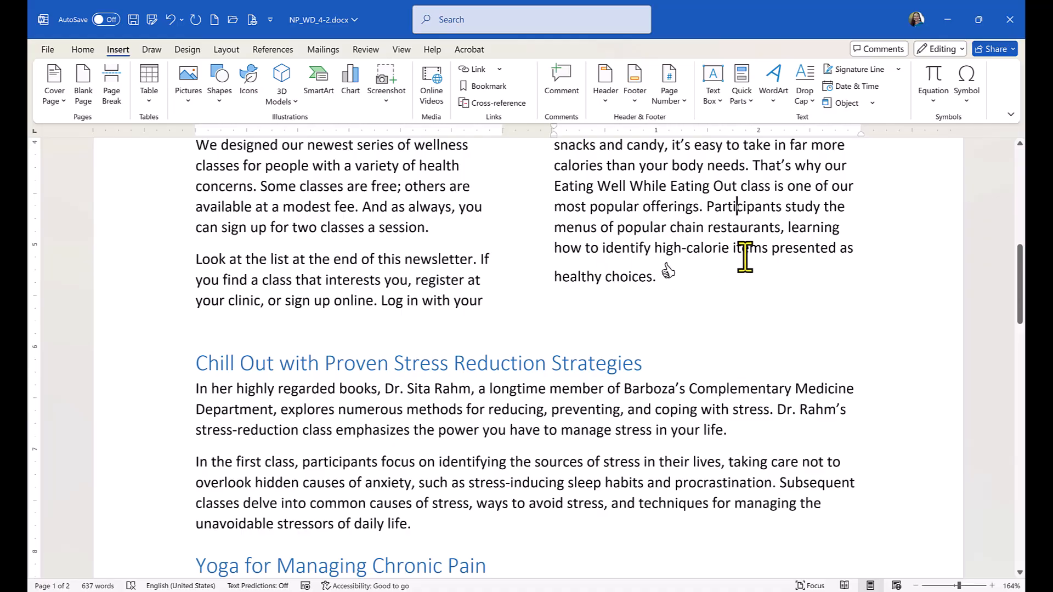
ctrl+scroll(744, 257, down, 4)
ctrl+scroll(745, 257, up, 1)
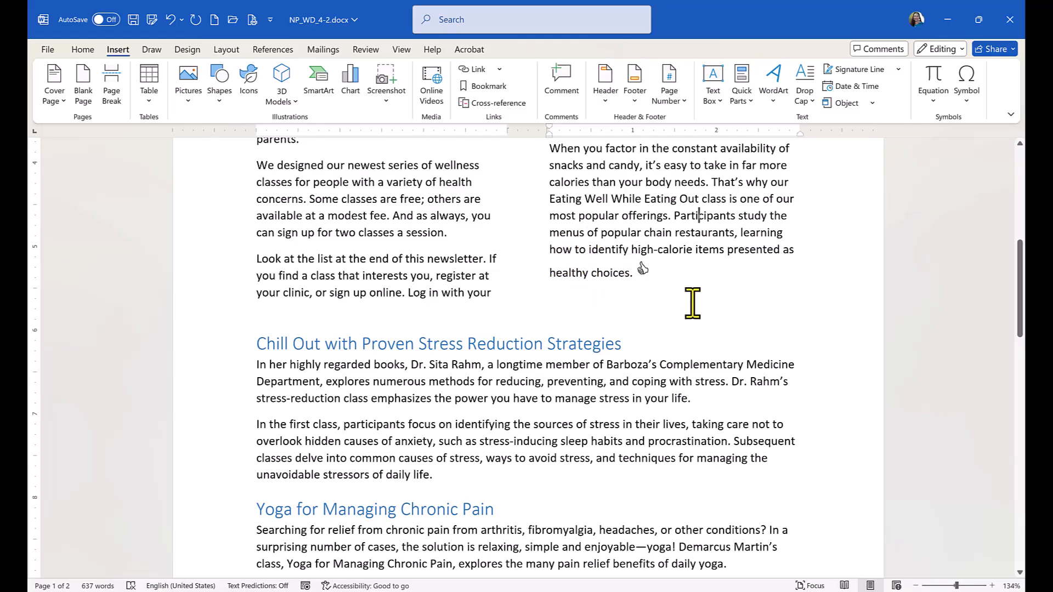
double_click(640, 269)
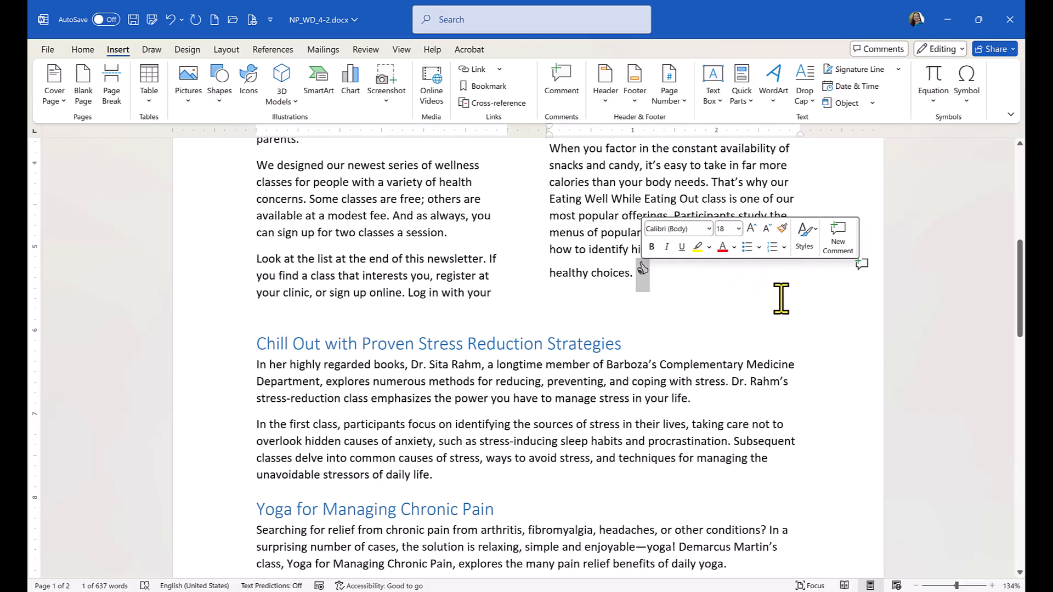
click(806, 244)
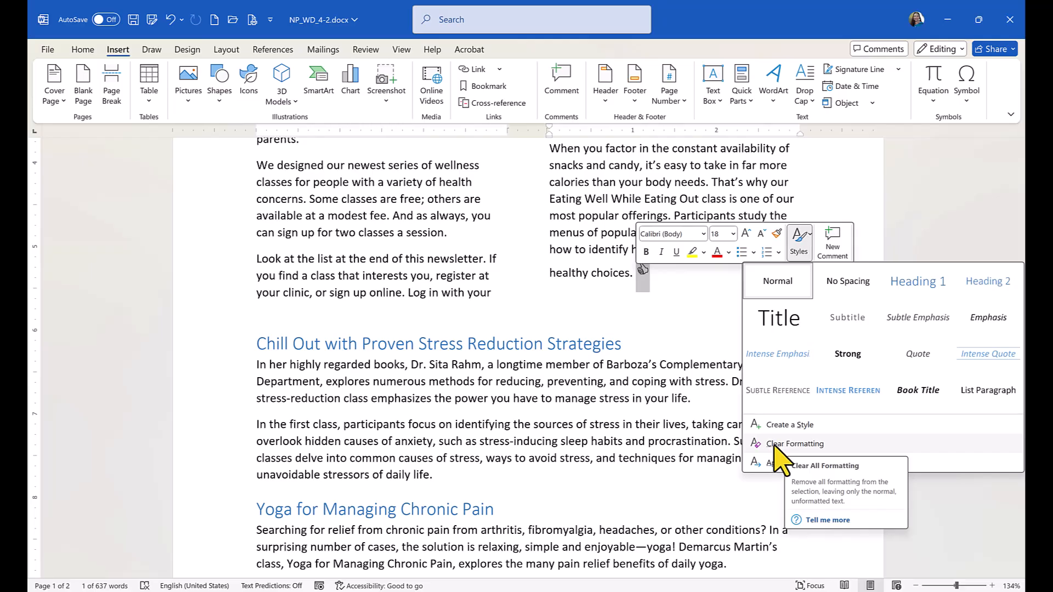
click(790, 444)
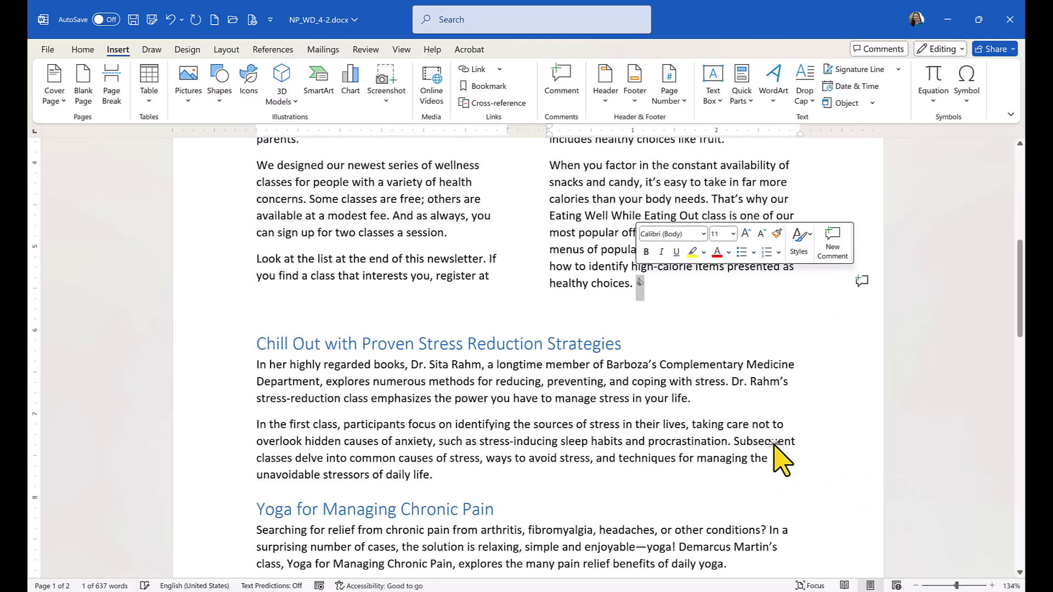
click(669, 289)
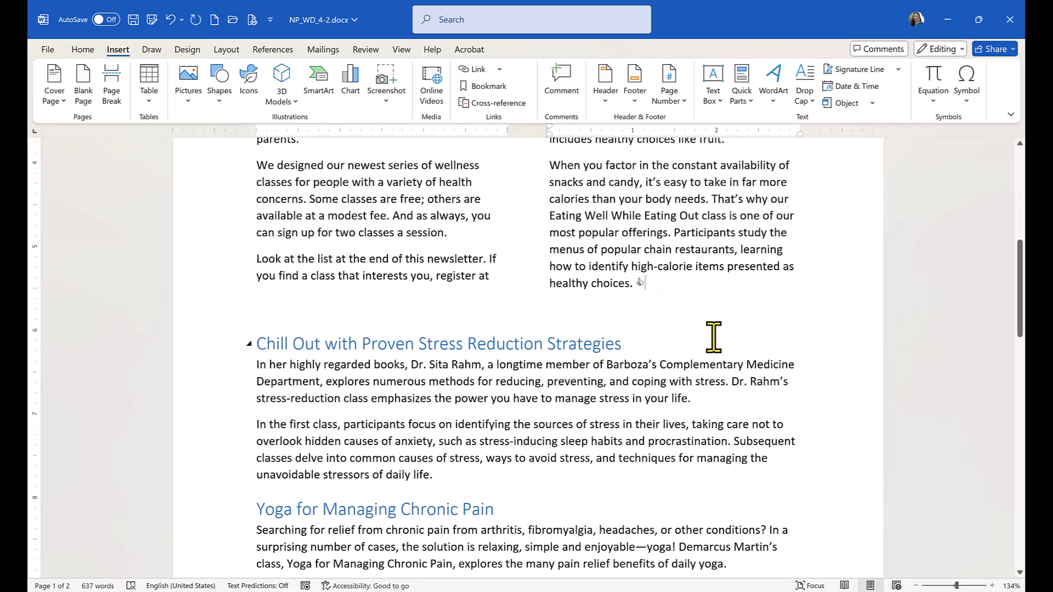
Review the newsletter's first page from the WordArt title through the "Chill Out with Proven Stress Reduction Strategies" article
ctrl+scroll(713, 337, down, 6)
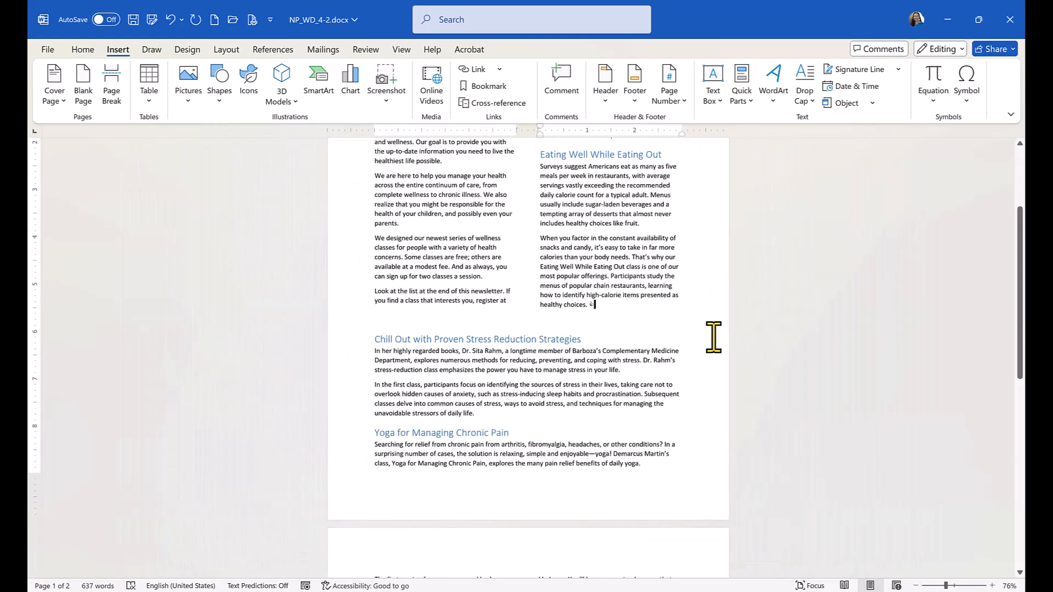
scroll(714, 337, up, 5)
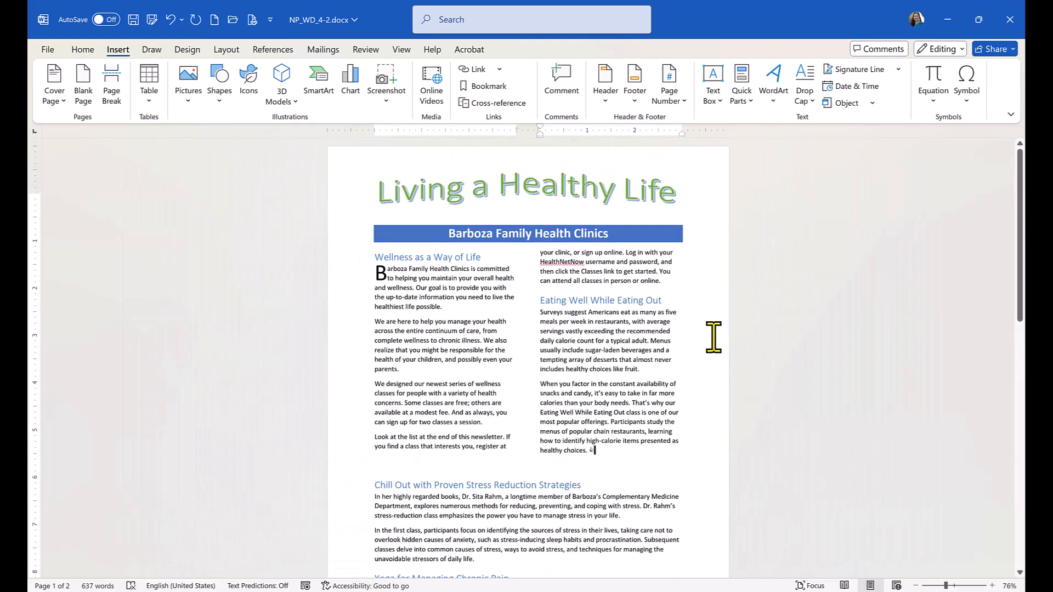
scroll(658, 360, down, 3)
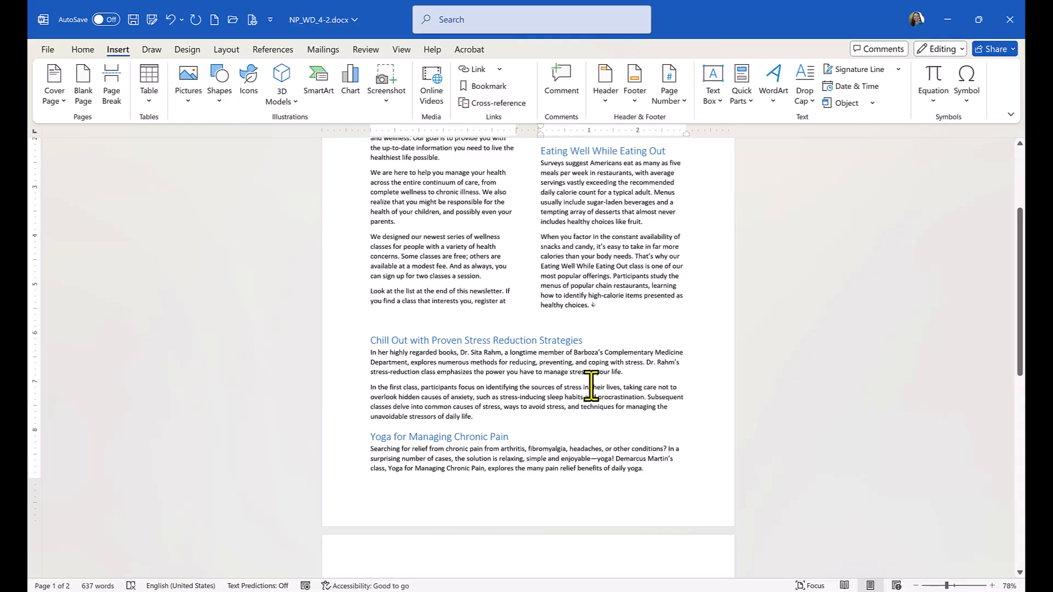
ctrl+scroll(591, 386, up, 5)
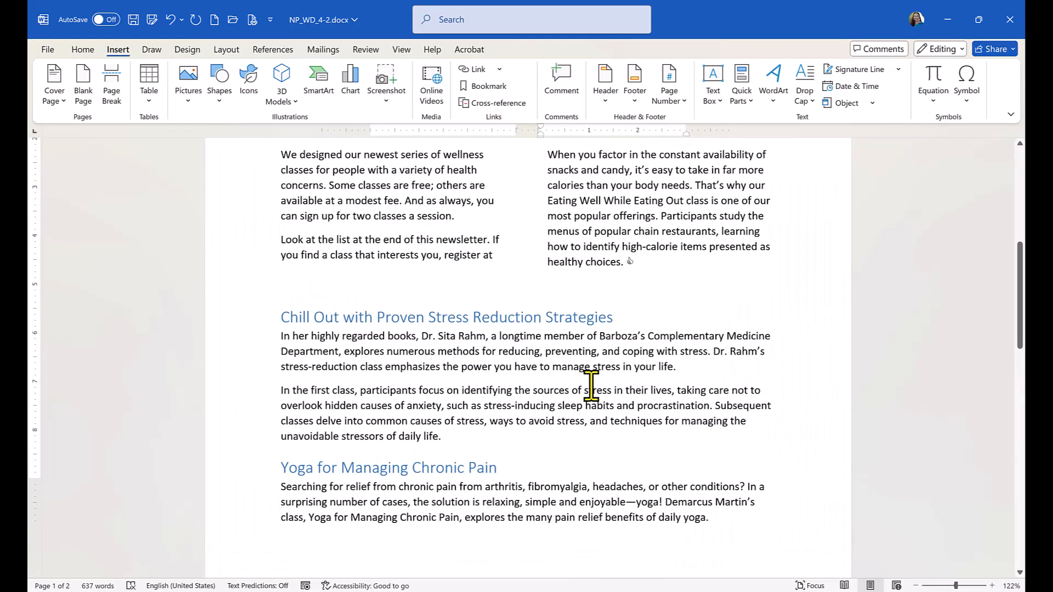
ctrl+scroll(591, 386, up, 1)
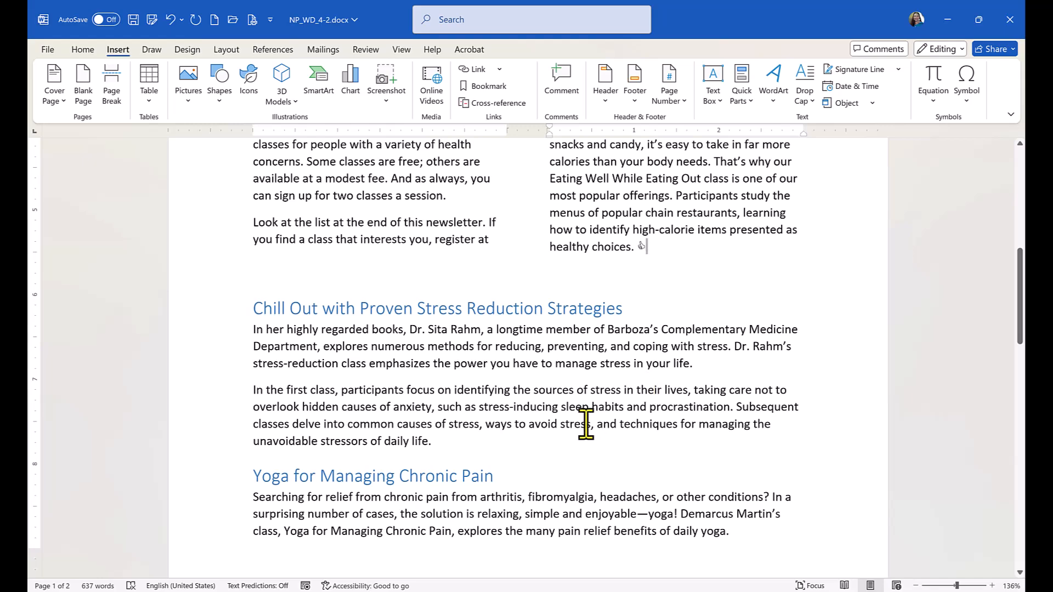
scroll(418, 413, up, 1)
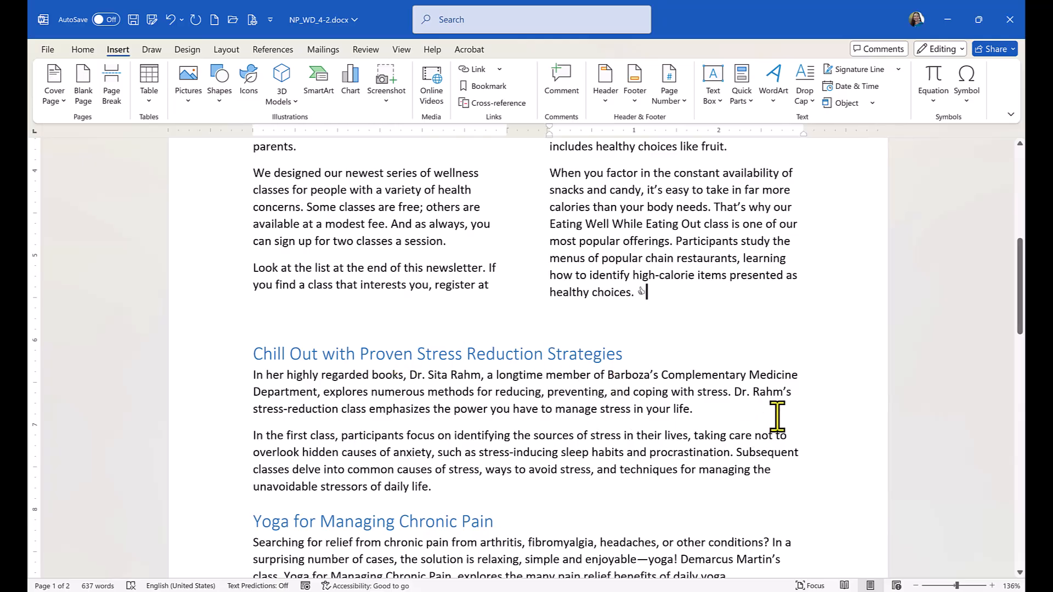
scroll(793, 428, up, 3)
scroll(795, 430, down, 3)
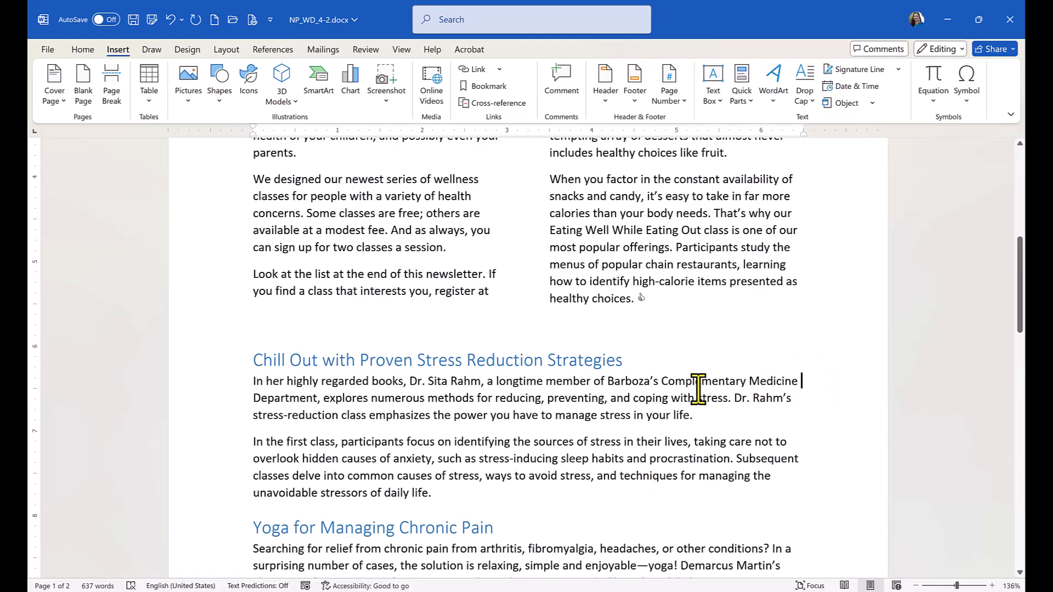
scroll(698, 389, up, 1)
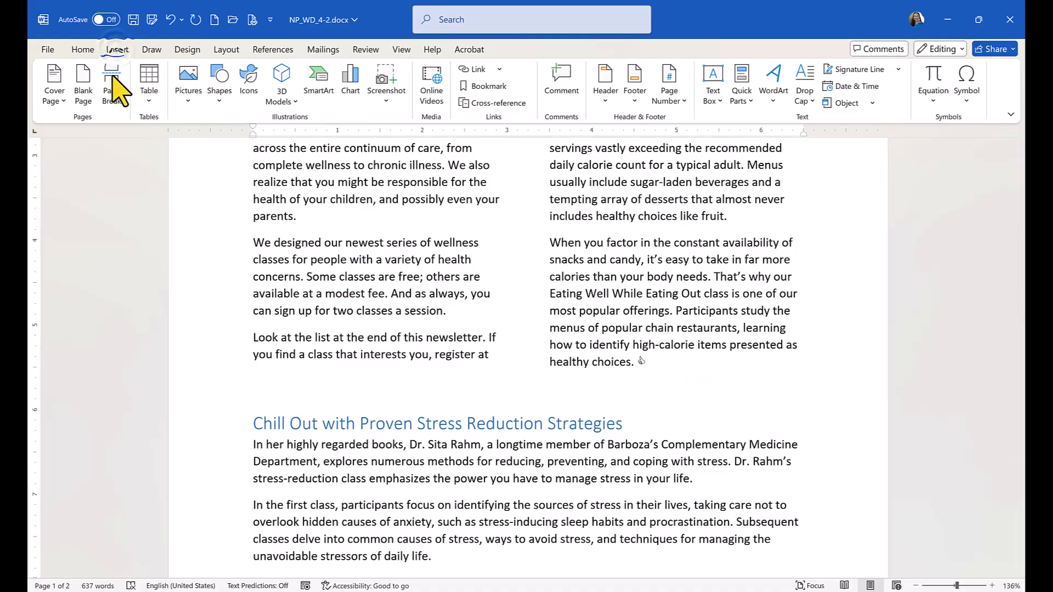
Search online pictures for "relax" and insert the candle and red flower picture after "Complementary Medicine" in the "Chill Out" article
click(192, 96)
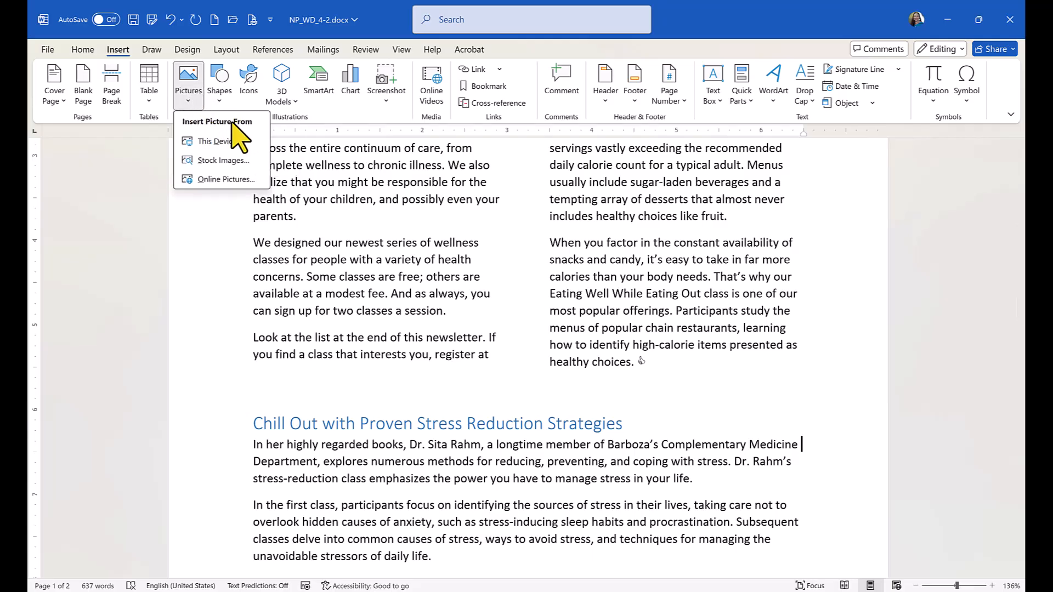
click(223, 179)
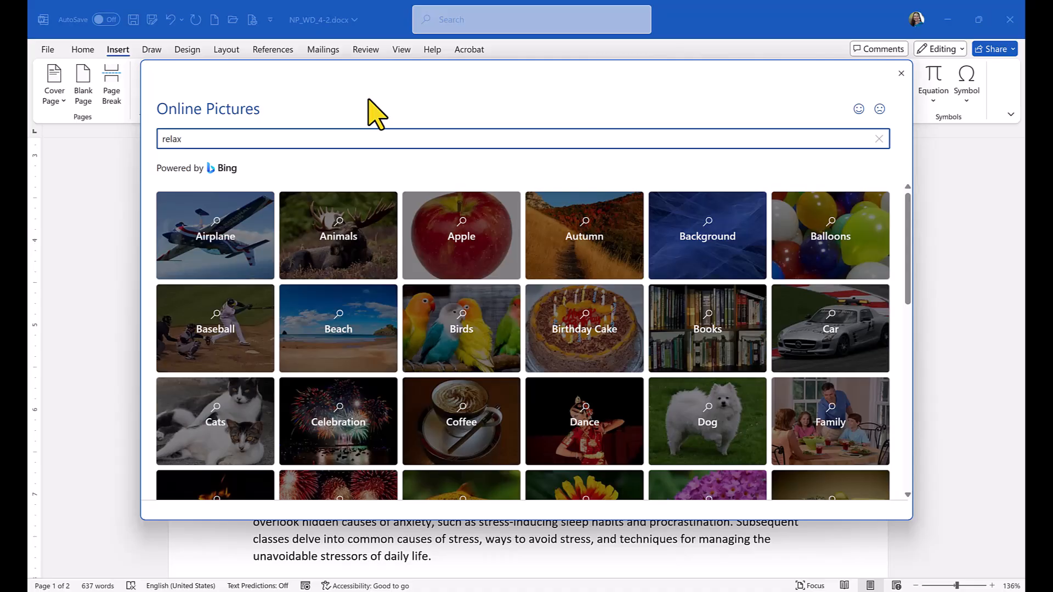
key(Return)
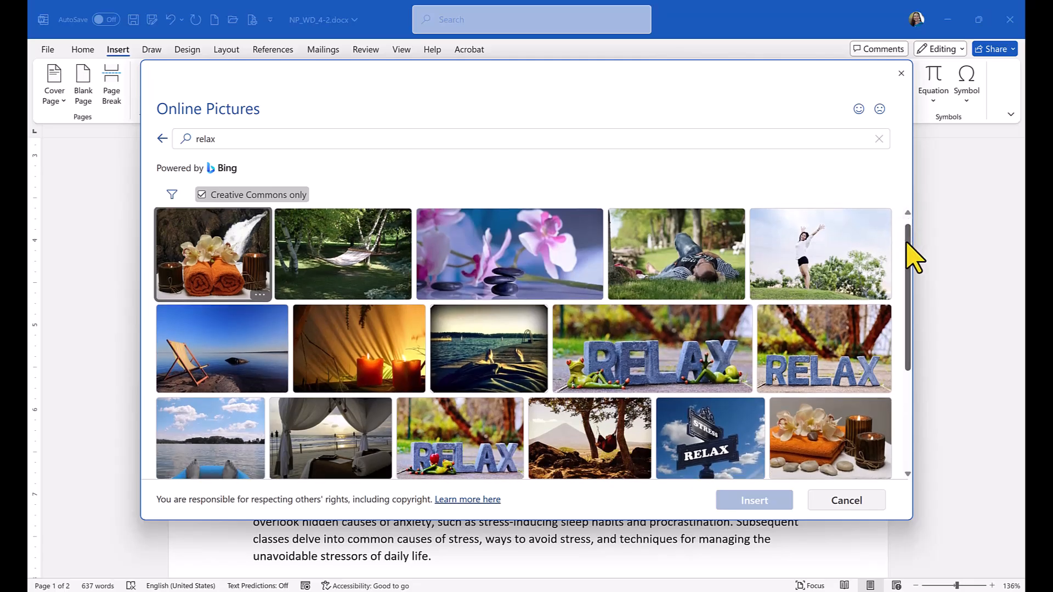
drag(912, 254, 892, 370)
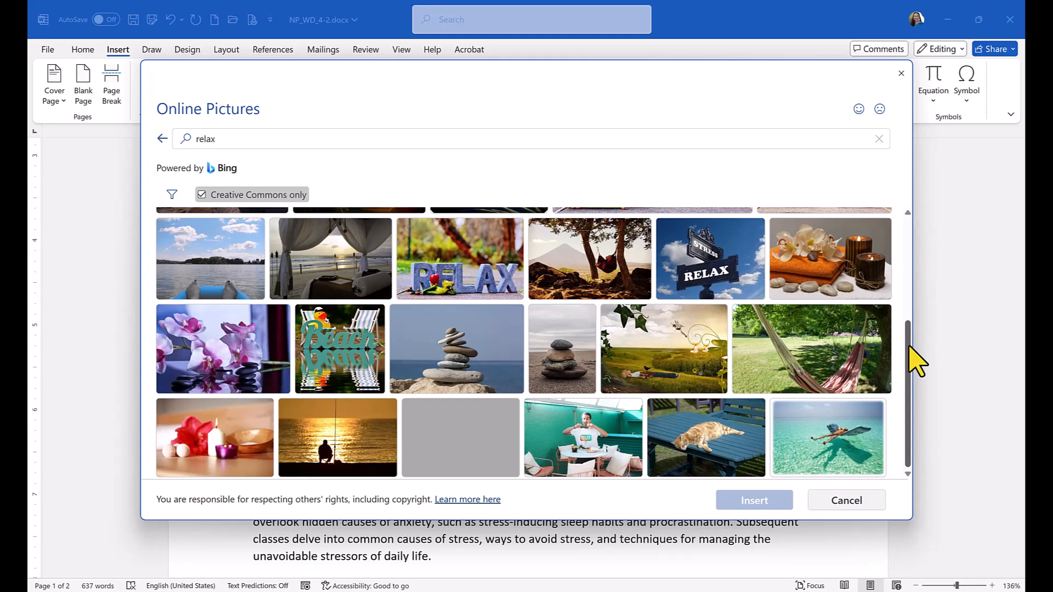
click(224, 430)
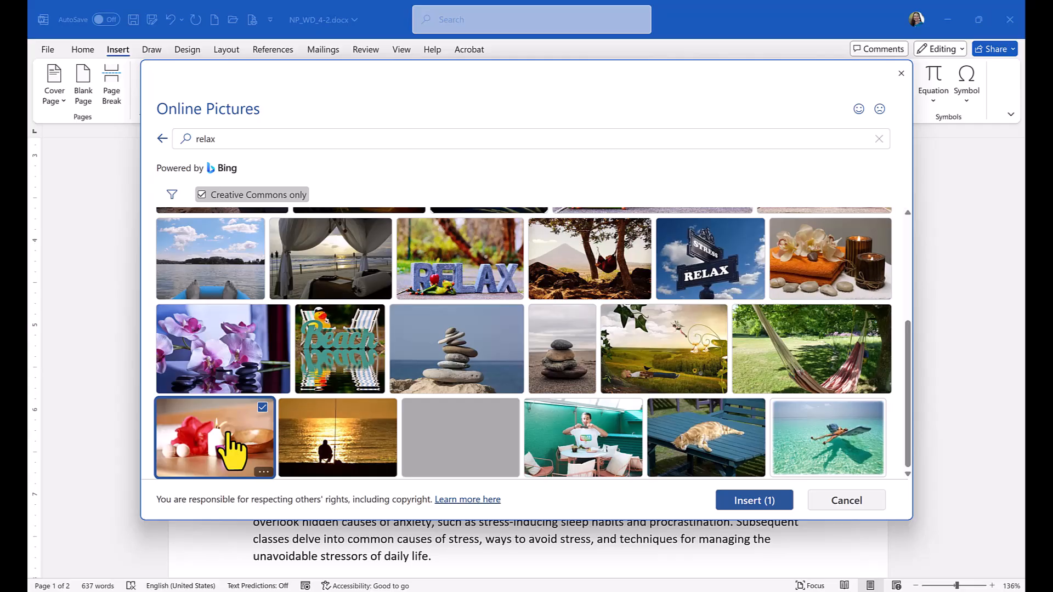
click(748, 503)
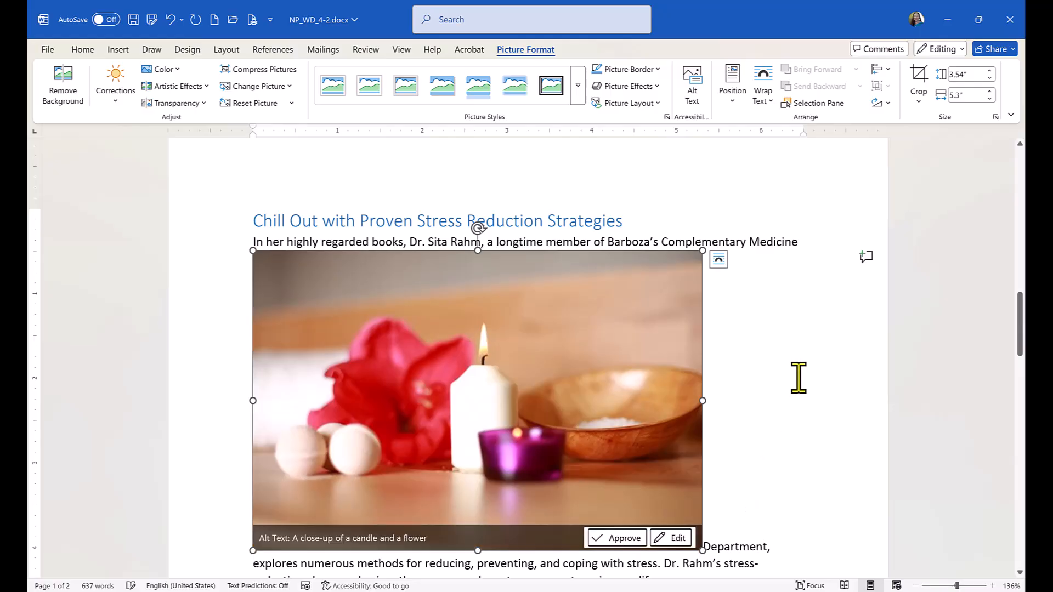
Shrink the candle picture proportionally to about 1.87" high by 2.81" wide
scroll(798, 377, down, 8)
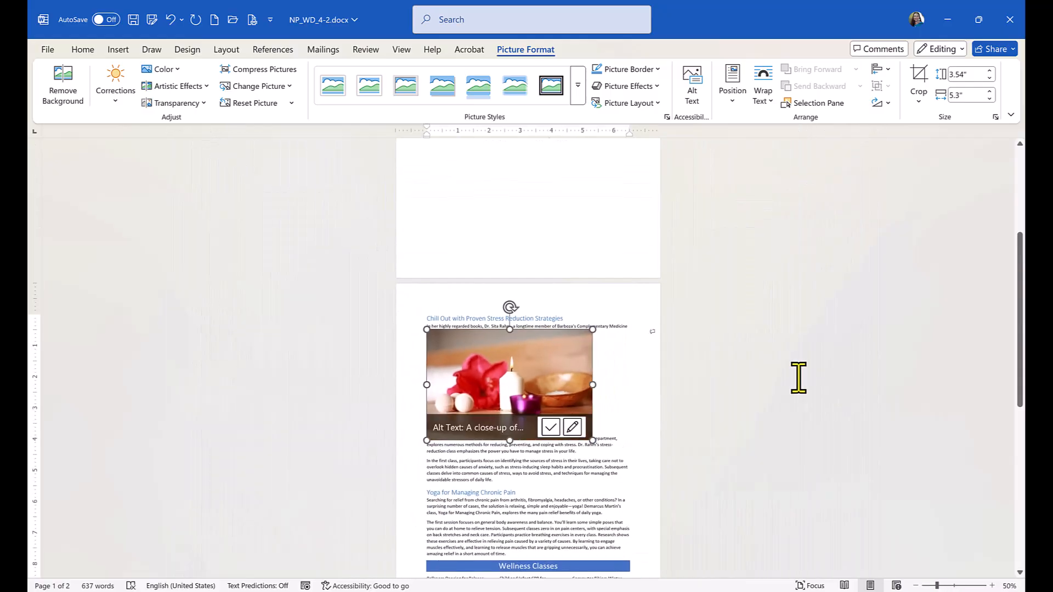
scroll(798, 377, up, 5)
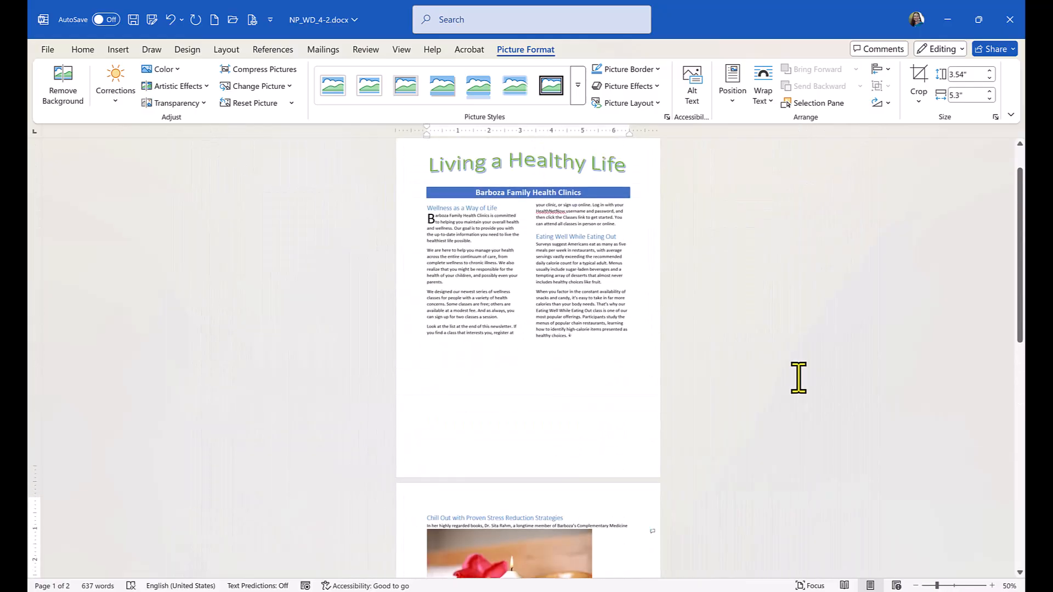
scroll(799, 377, down, 4)
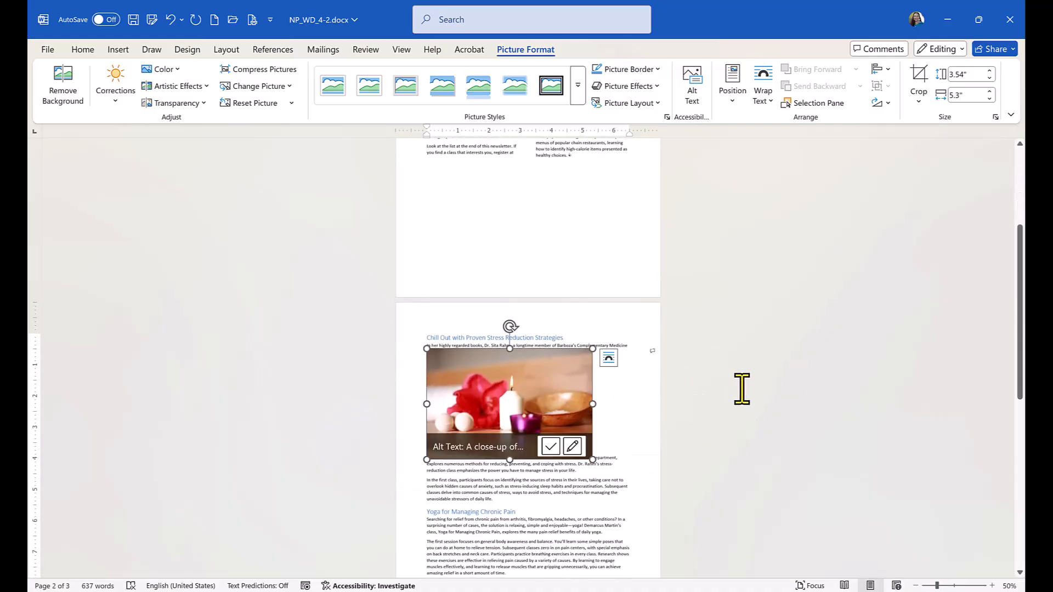
scroll(560, 250, up, 4)
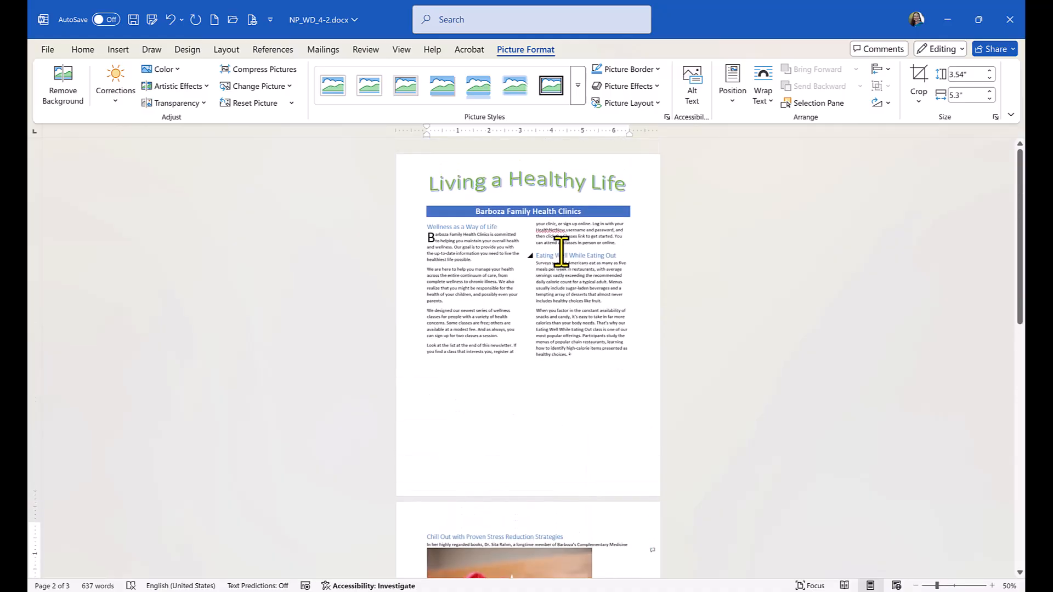
scroll(561, 250, down, 2)
scroll(671, 364, down, 3)
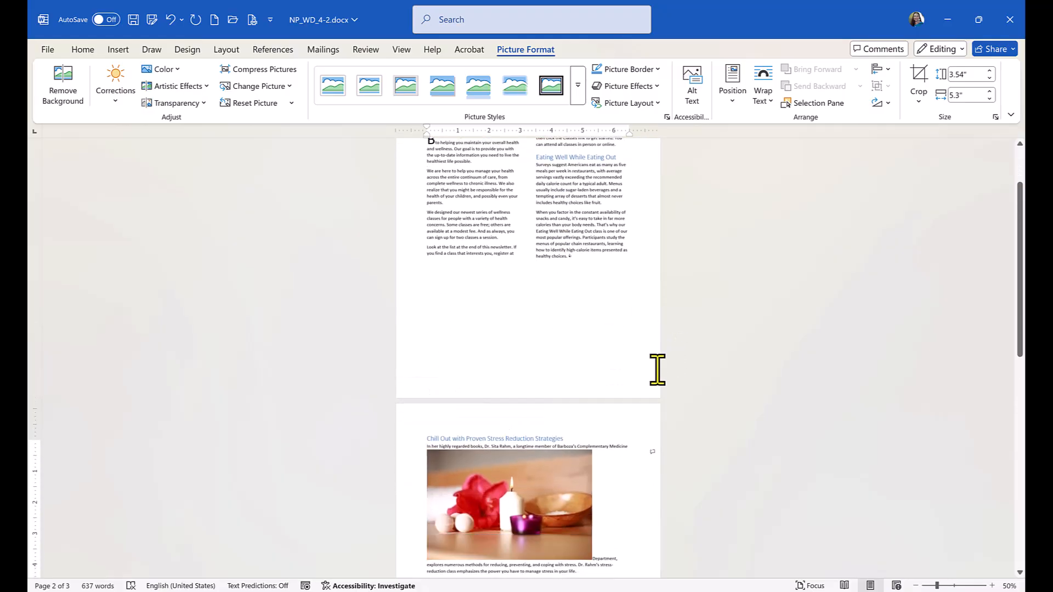
ctrl+scroll(658, 369, up, 1)
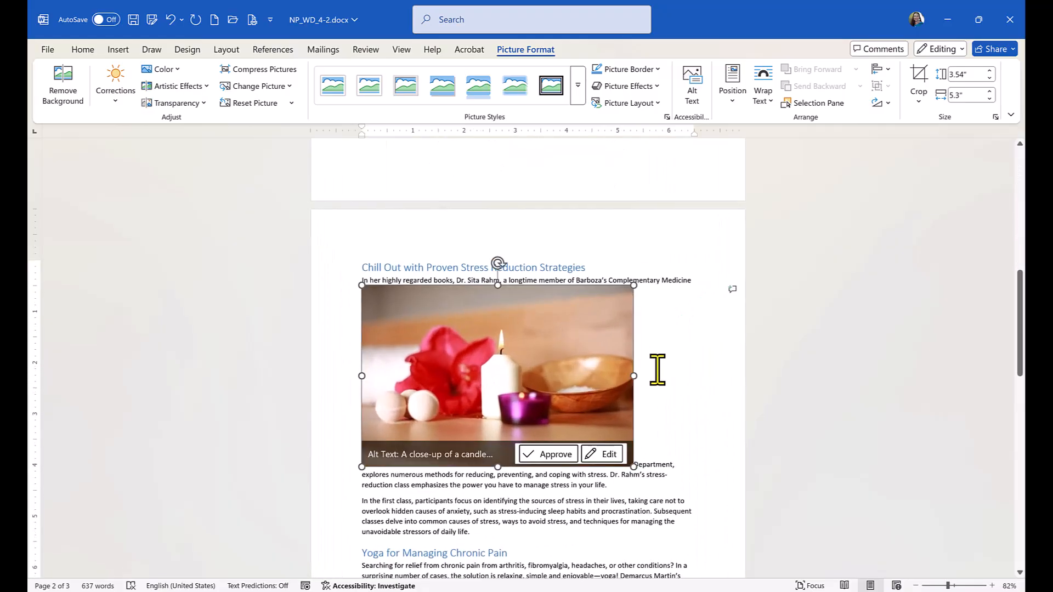
ctrl+scroll(657, 369, up, 6)
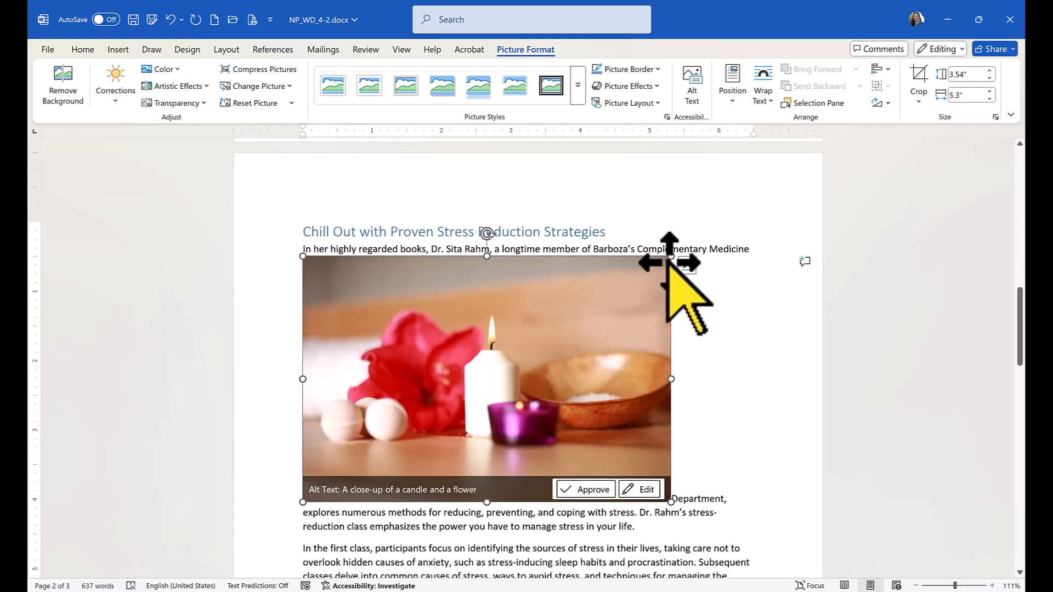
drag(668, 254, 570, 301)
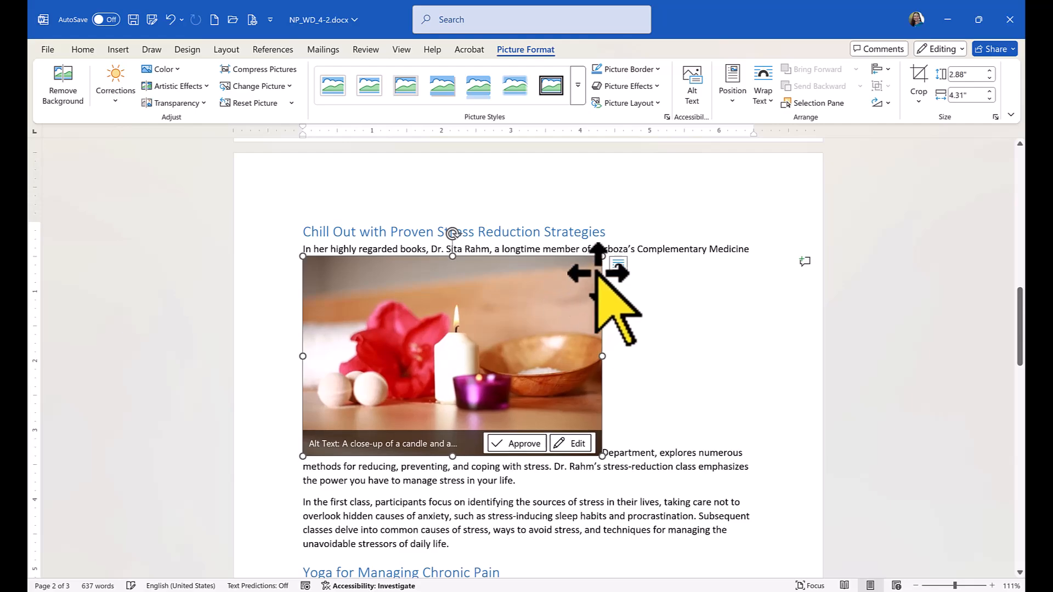
drag(605, 254, 463, 308)
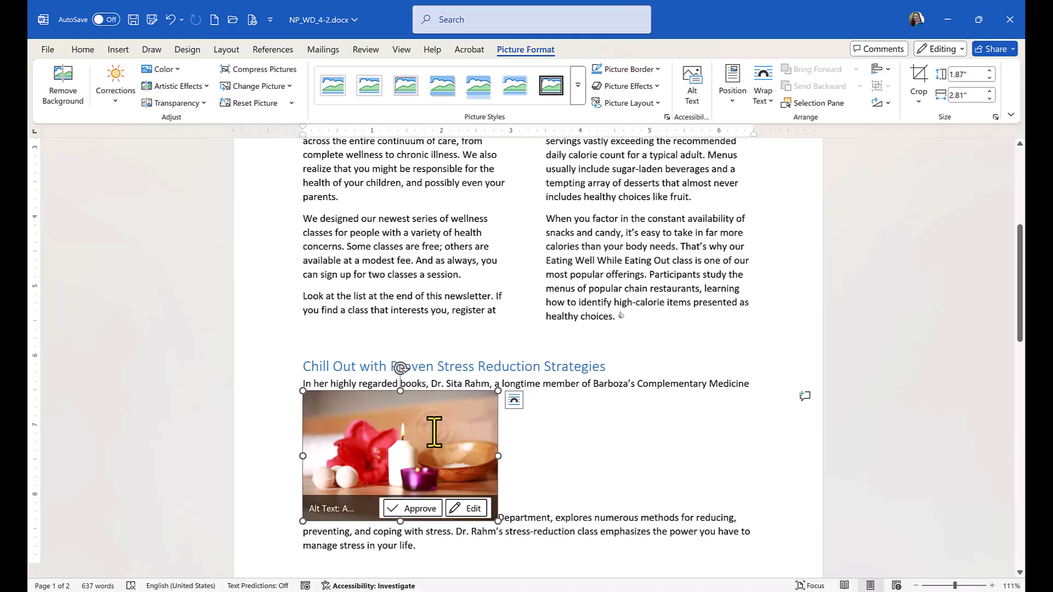
scroll(588, 267, up, 5)
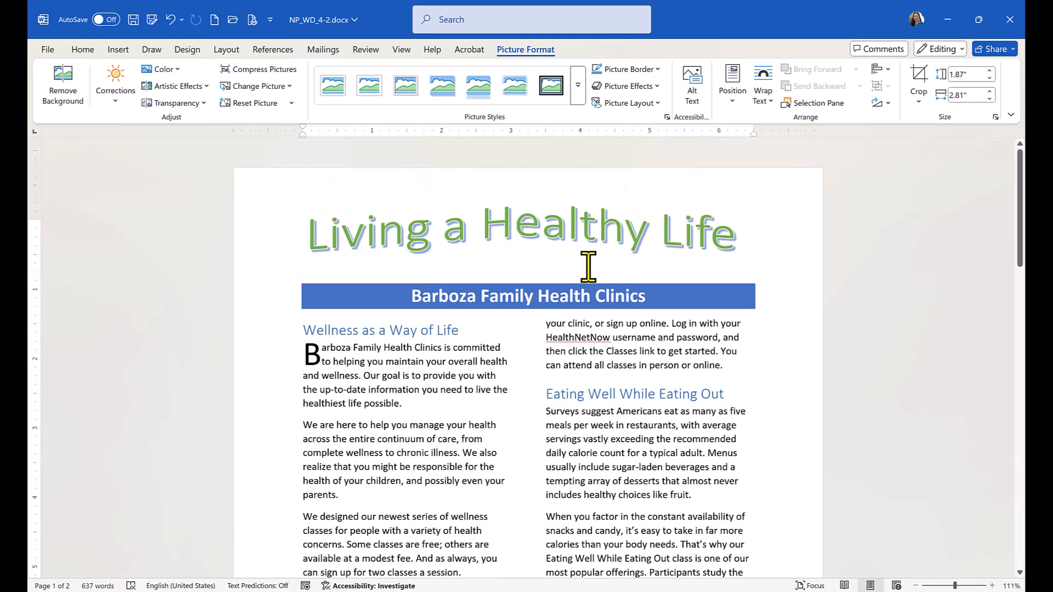
click(511, 208)
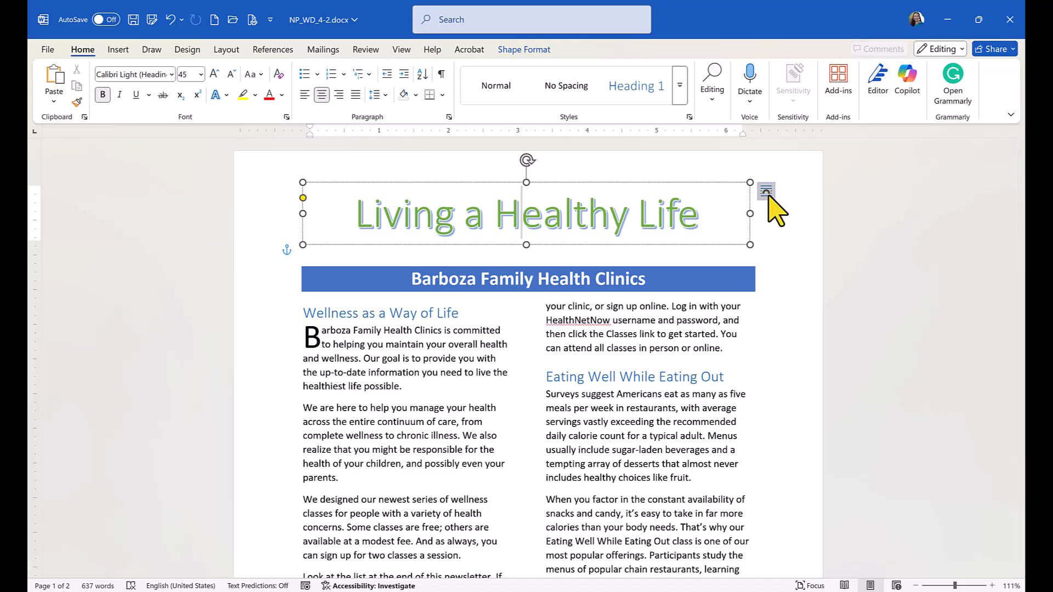
scroll(482, 402, down, 8)
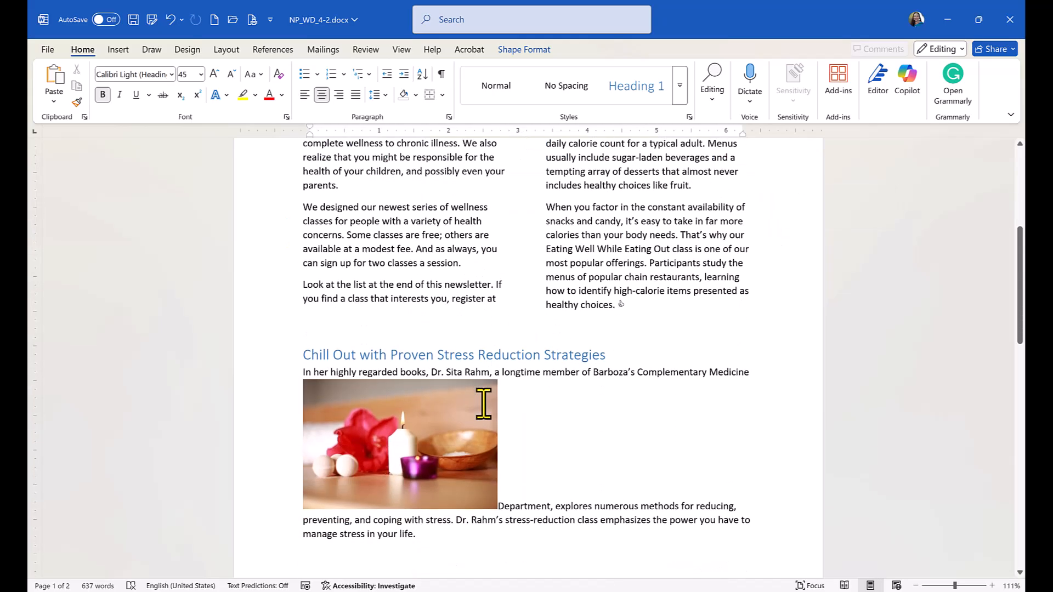
Set the candle picture's text wrapping to Tight with a fixed position on the page, and deselect the picture
click(435, 366)
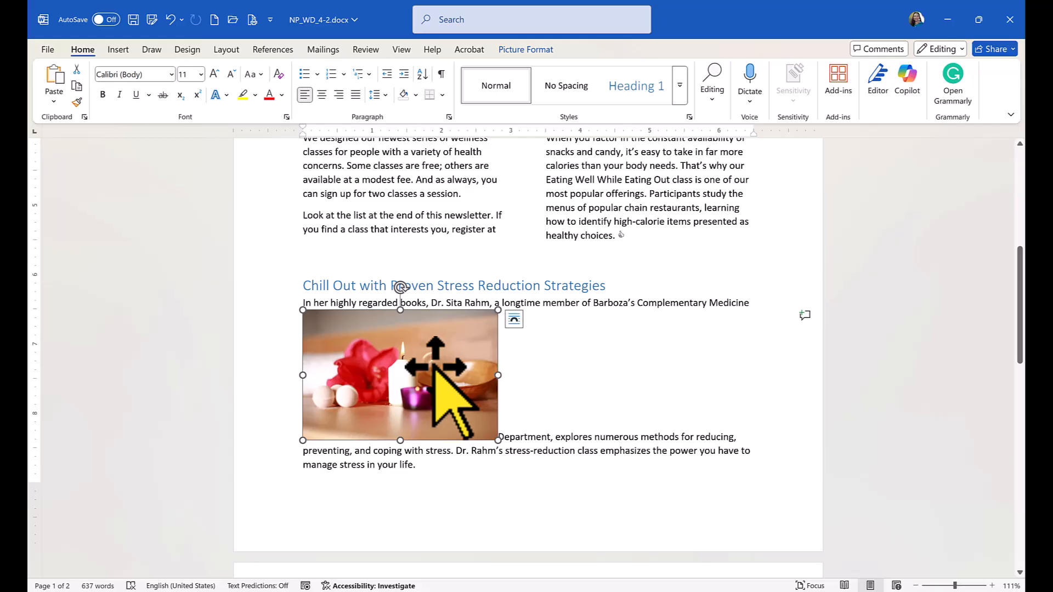
click(514, 319)
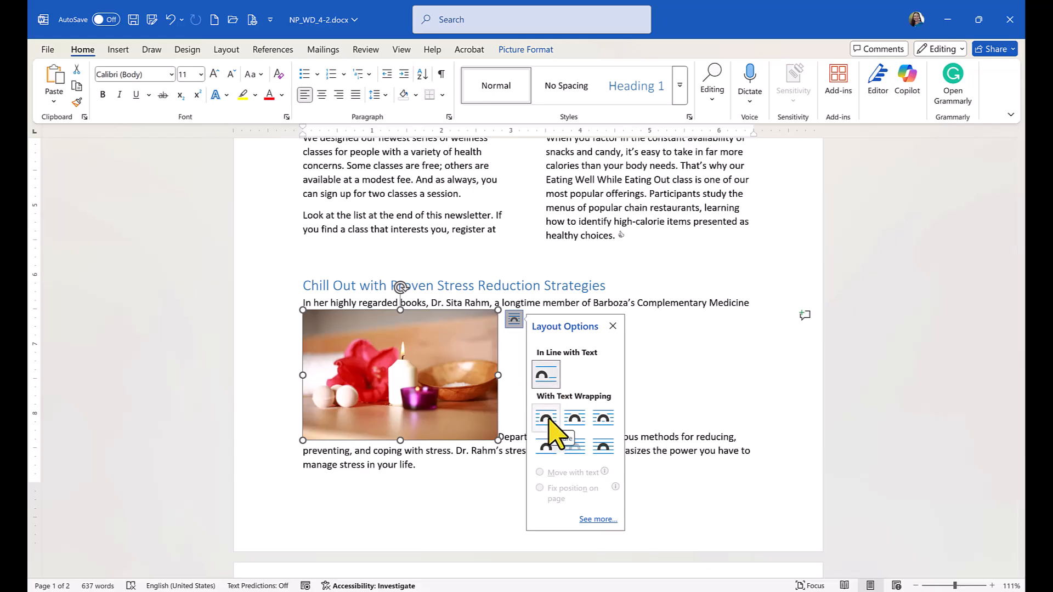
click(575, 420)
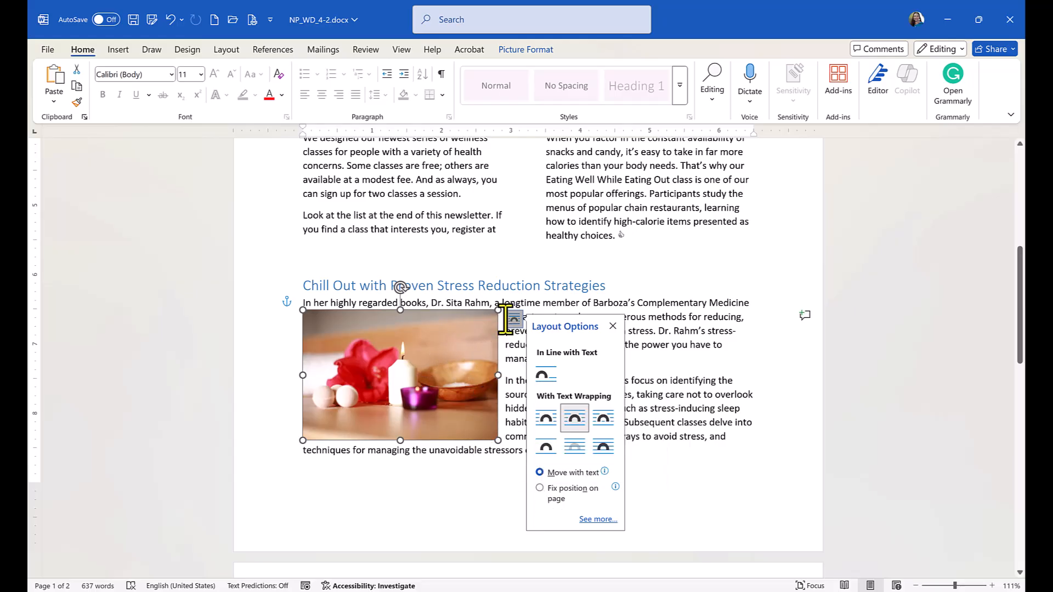
click(540, 488)
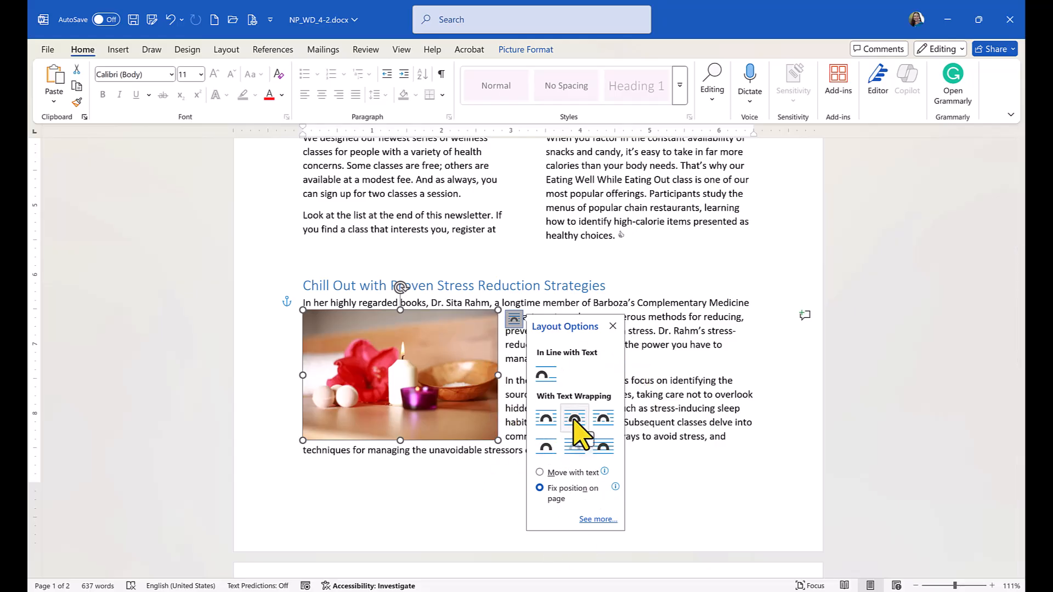
click(695, 392)
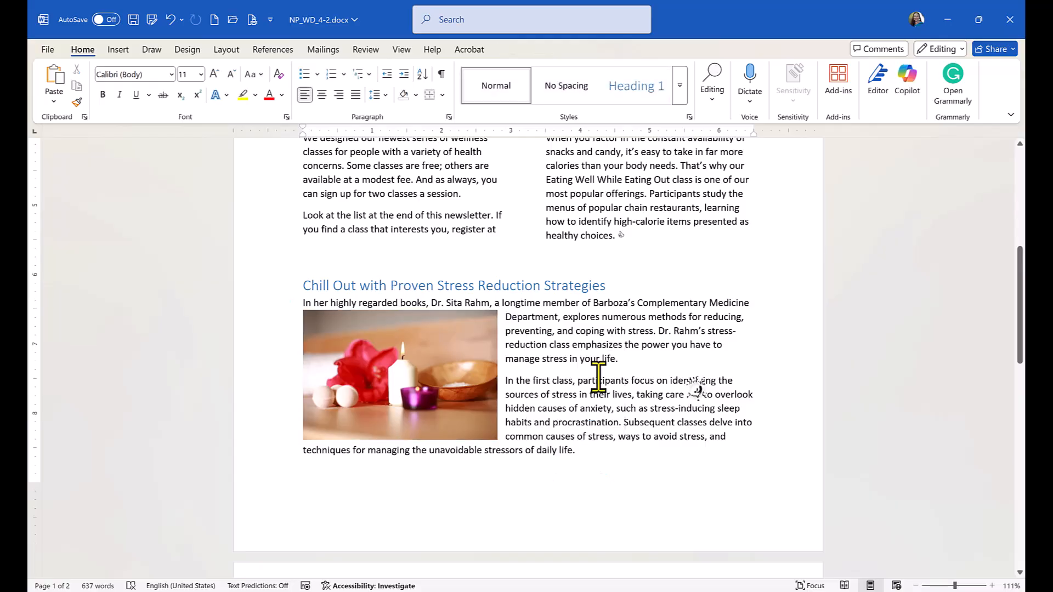
Move the candle picture to the right side of the "Chill Out with Proven Stress Reduction Strategies" article and check the page layout
drag(425, 356, 722, 350)
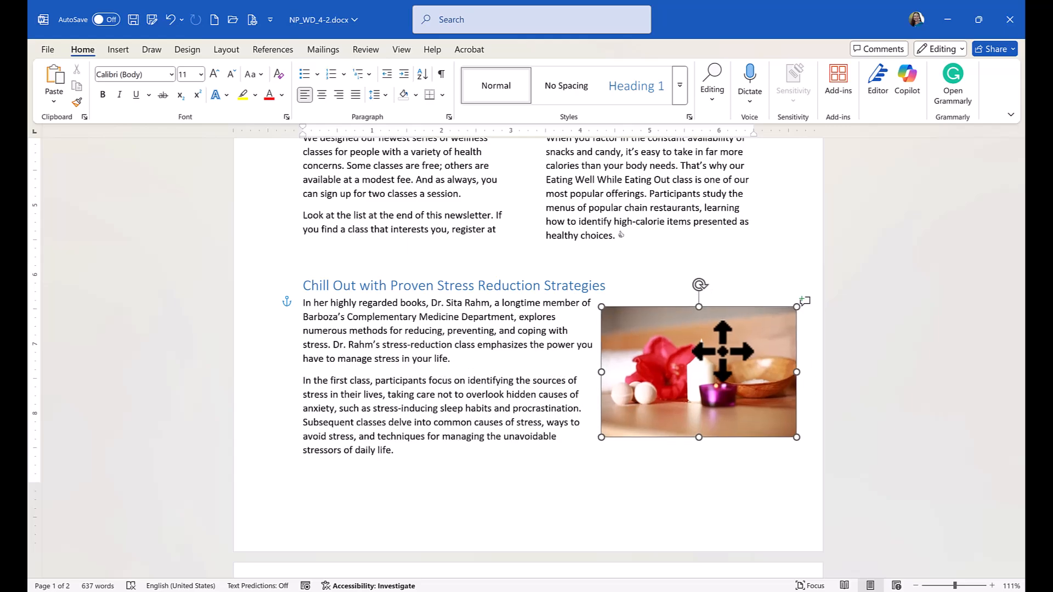
click(550, 482)
scroll(543, 491, up, 6)
scroll(545, 490, down, 7)
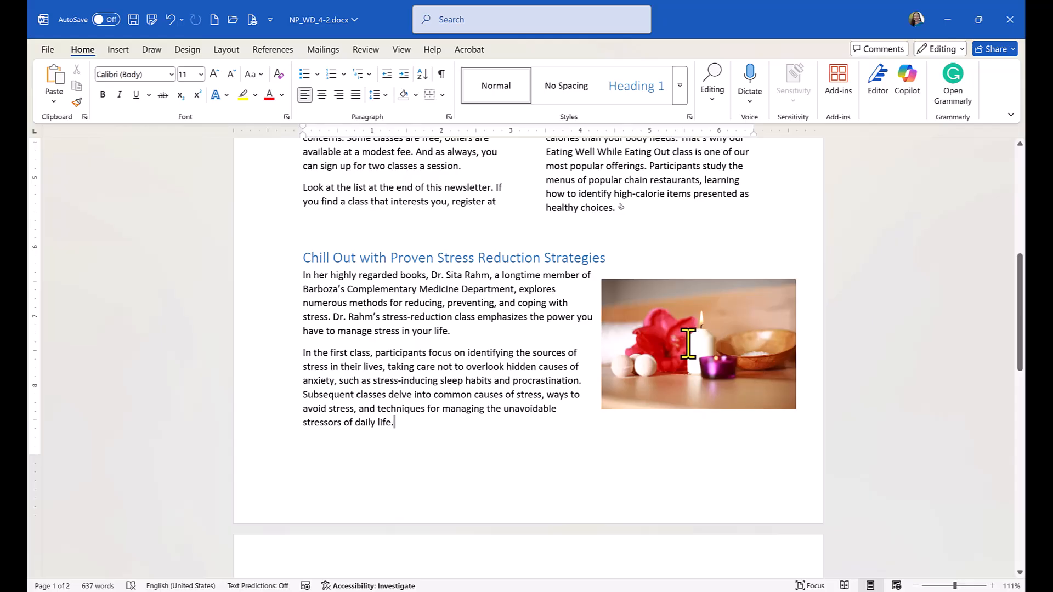
scroll(688, 344, down, 6)
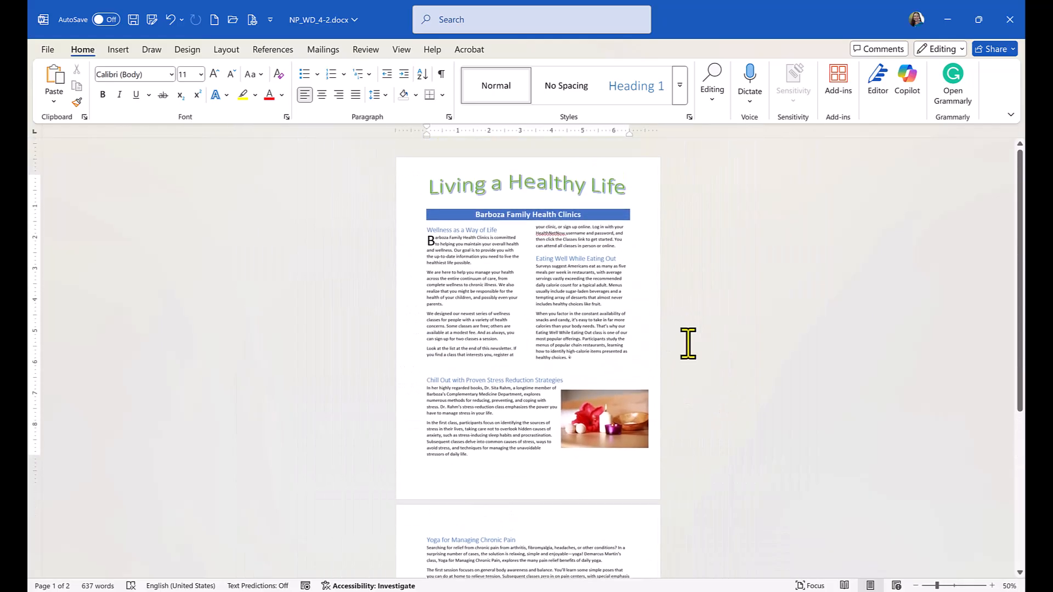
scroll(686, 344, down, 1)
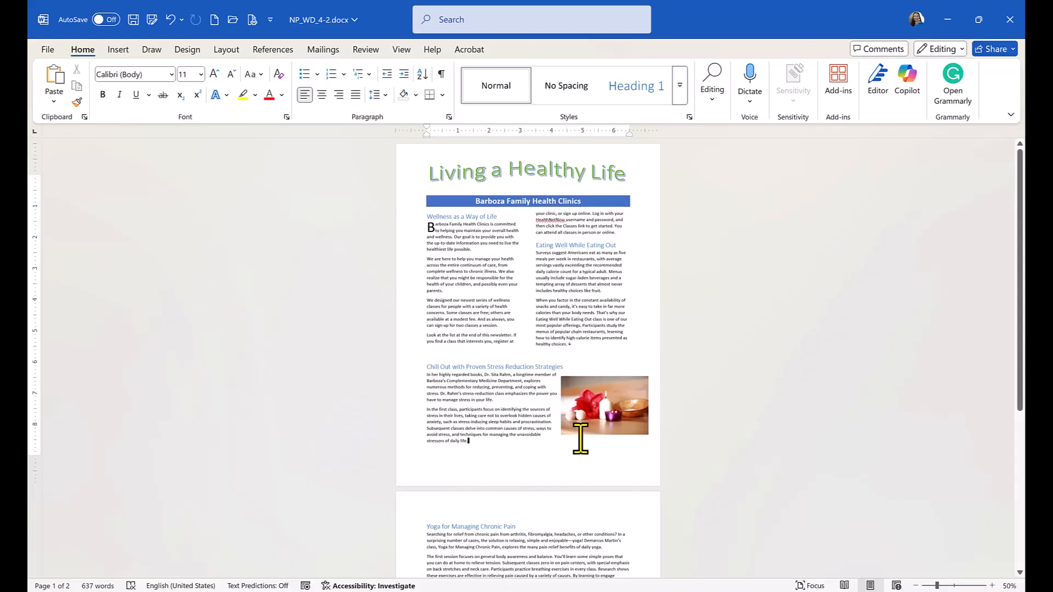
scroll(571, 404, up, 6)
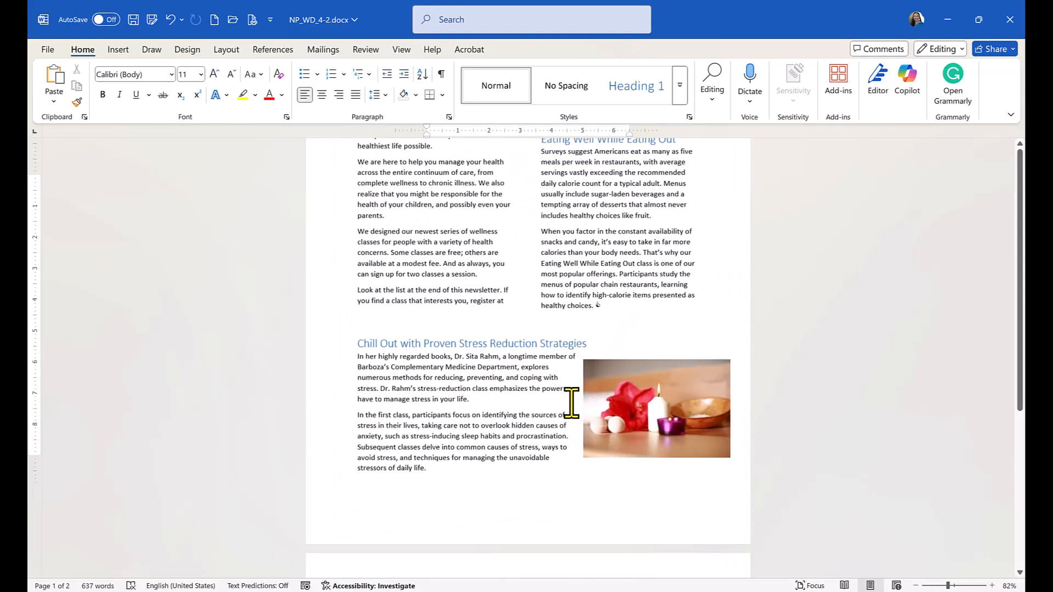
Crop the candle picture in the "Chill Out" article to the Heart shape
click(676, 388)
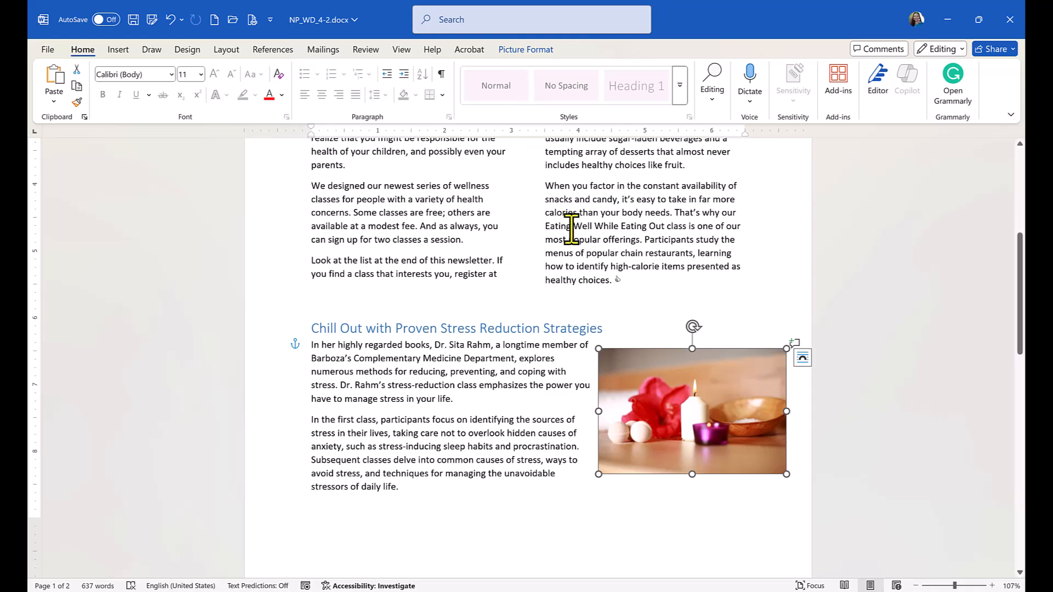
click(627, 233)
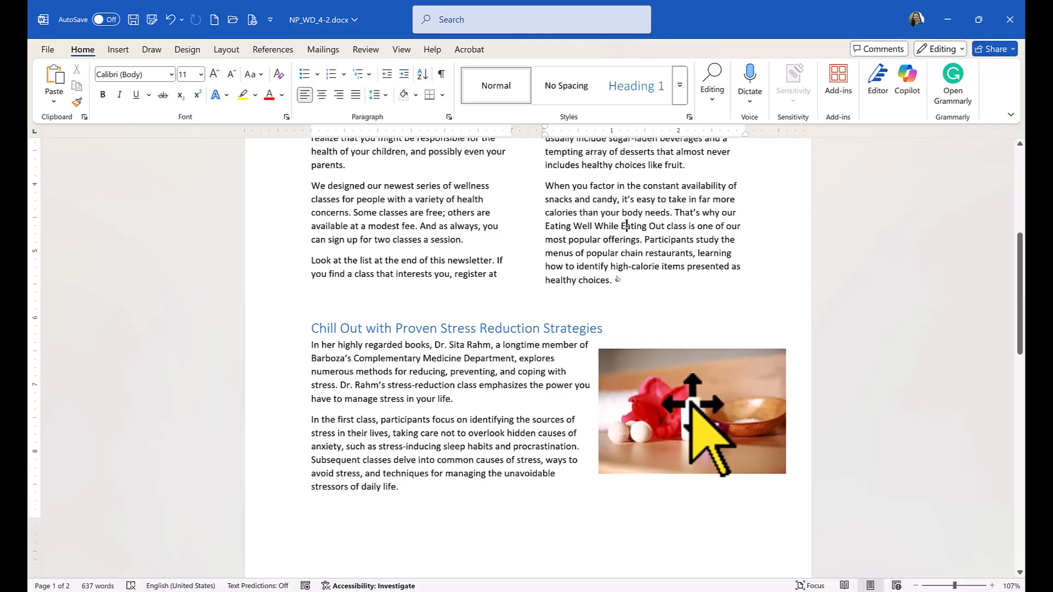
click(685, 387)
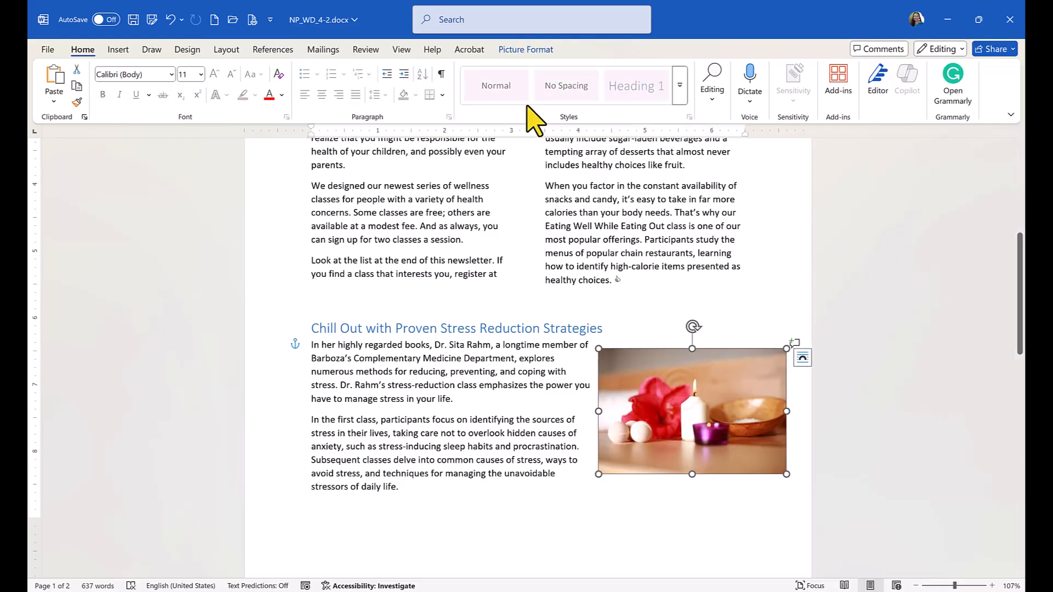
click(523, 50)
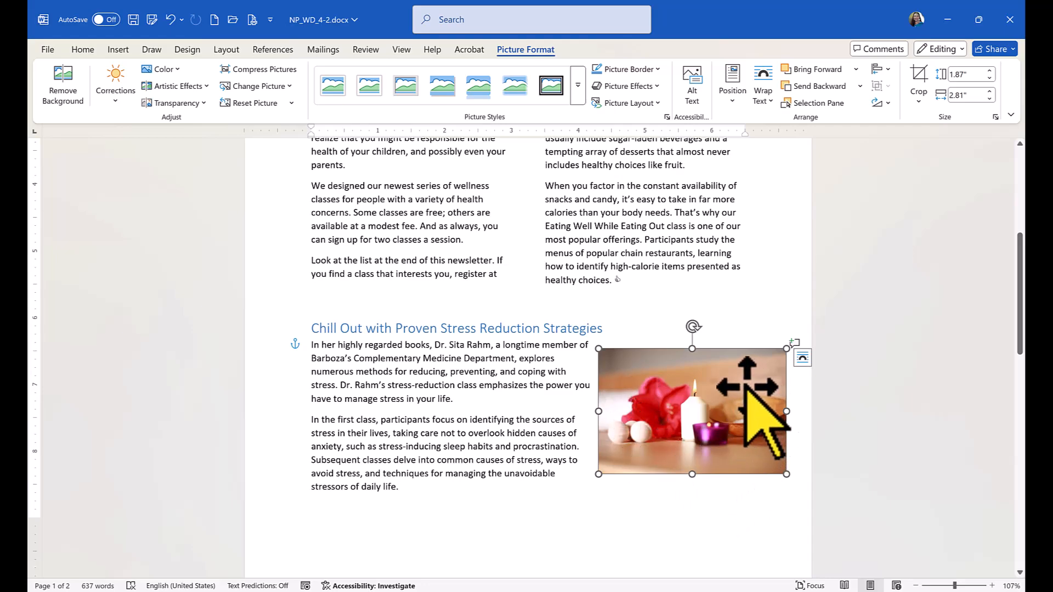
click(918, 108)
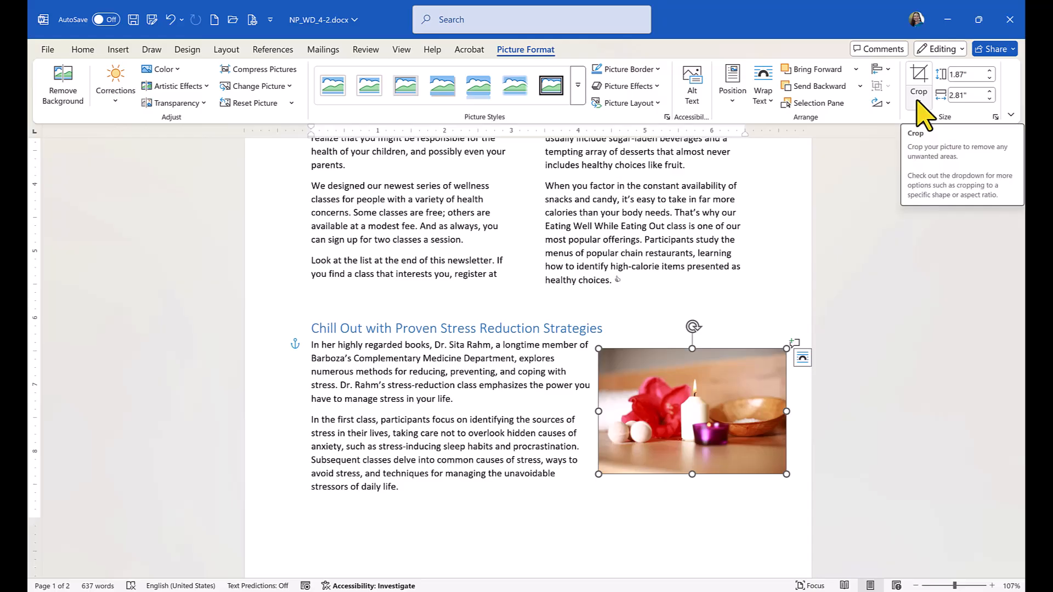
click(918, 102)
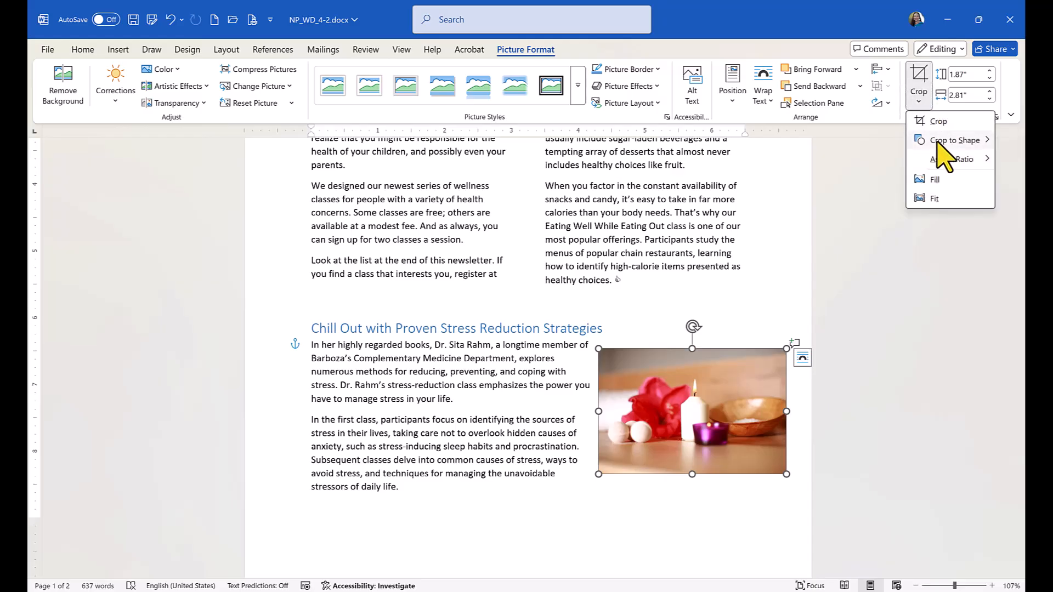
mouse_move(942, 146)
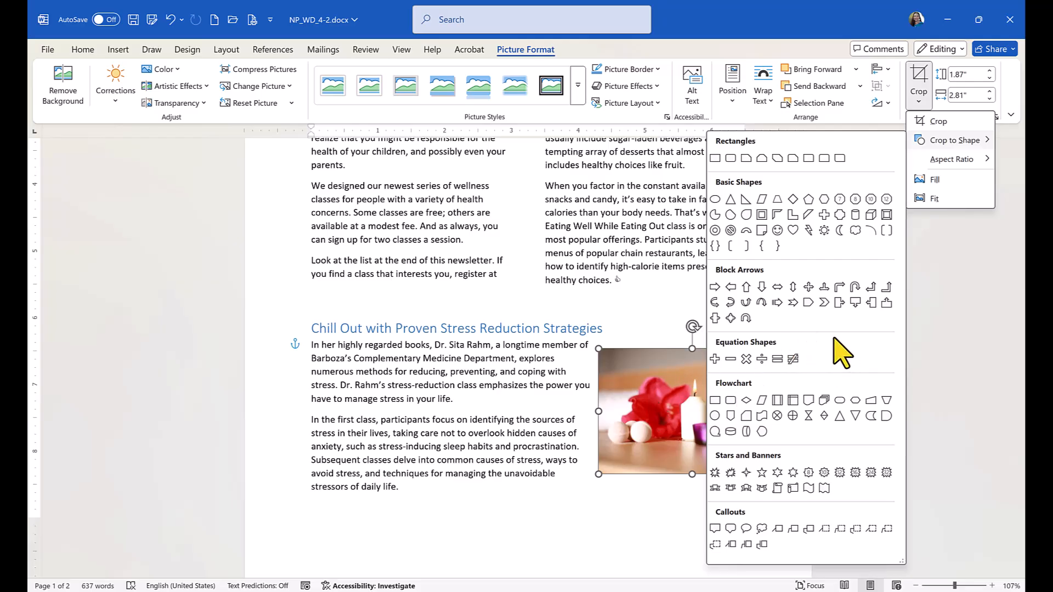
click(793, 231)
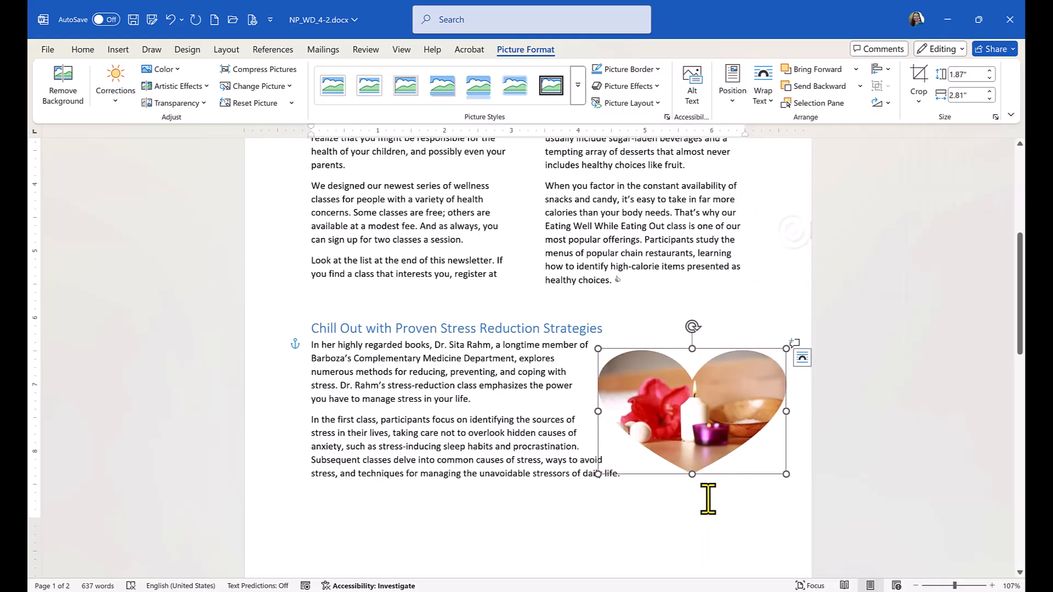
Crop the candle picture to the Oval shape, deselect it, and check how the text wraps on the page
click(922, 102)
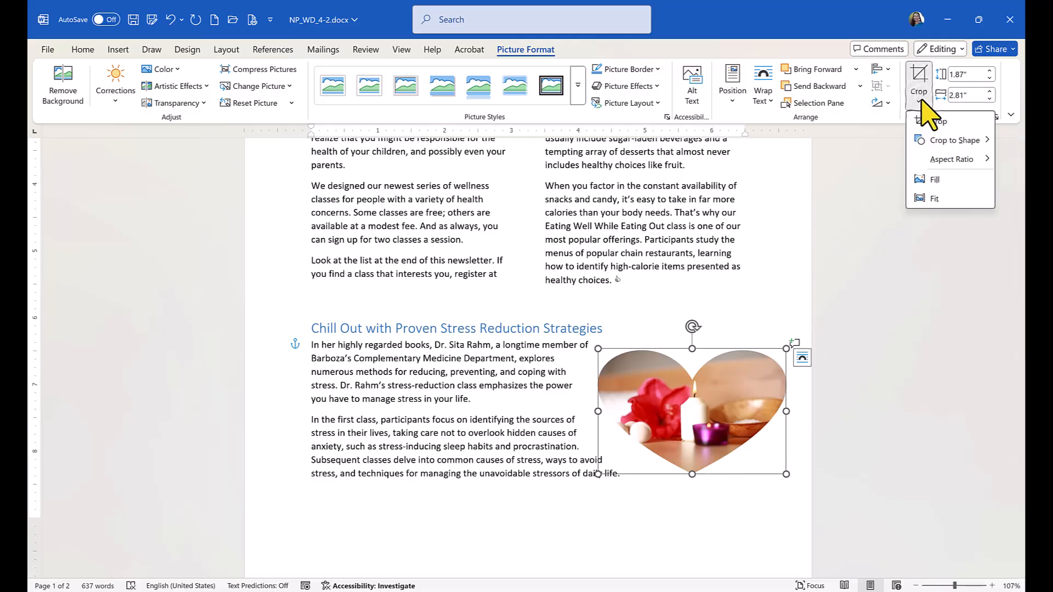
mouse_move(930, 143)
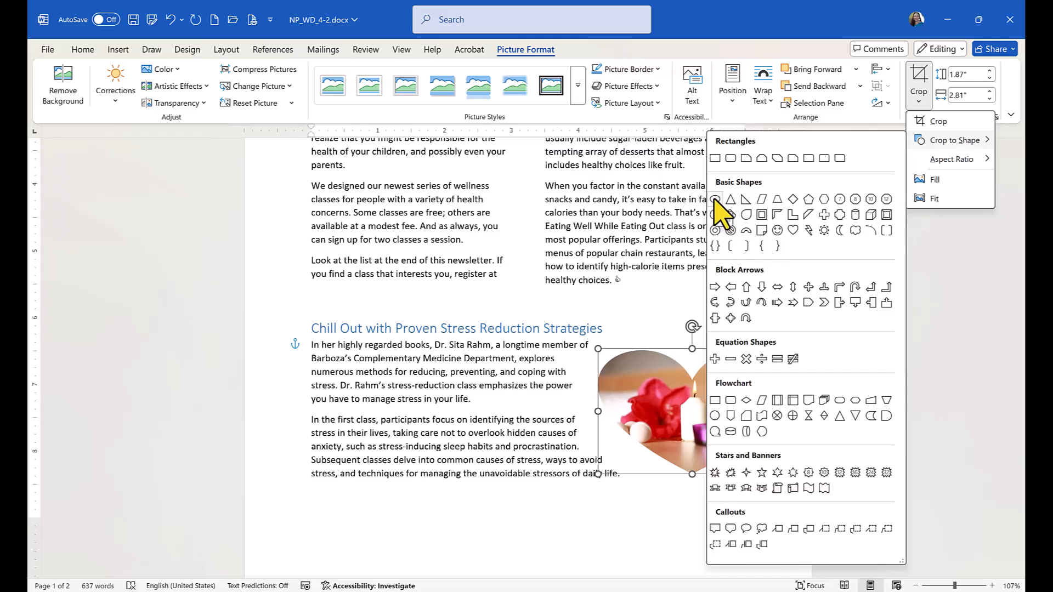
click(714, 198)
click(646, 302)
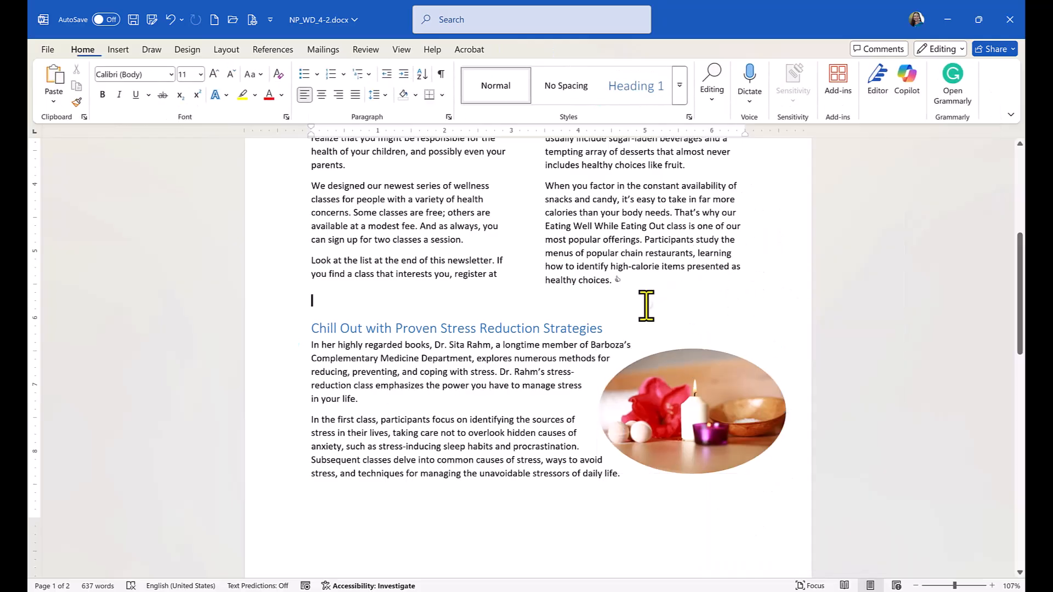
ctrl+scroll(646, 306, down, 5)
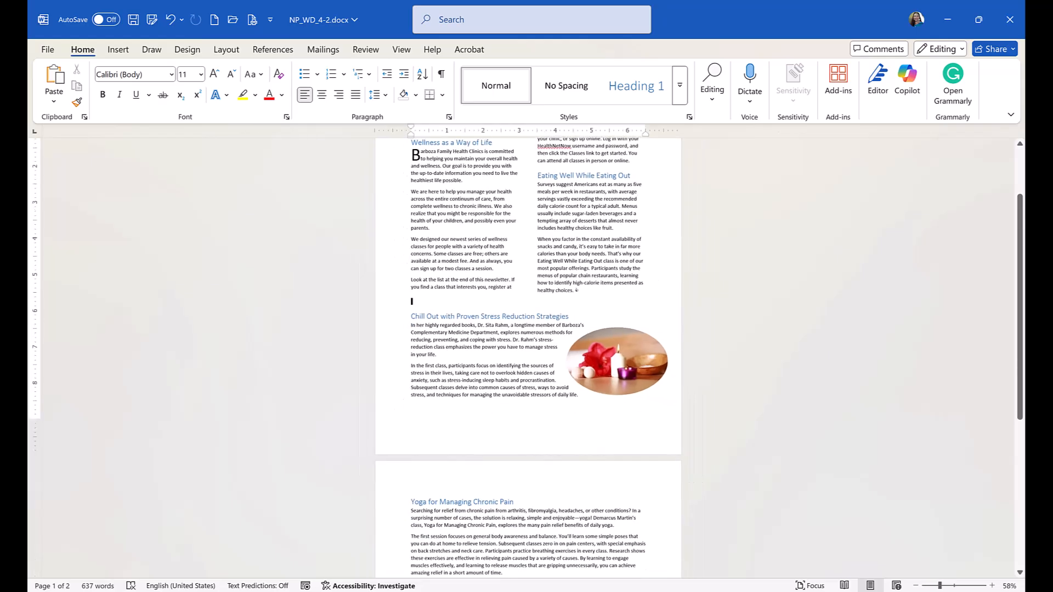
scroll(646, 306, down, 2)
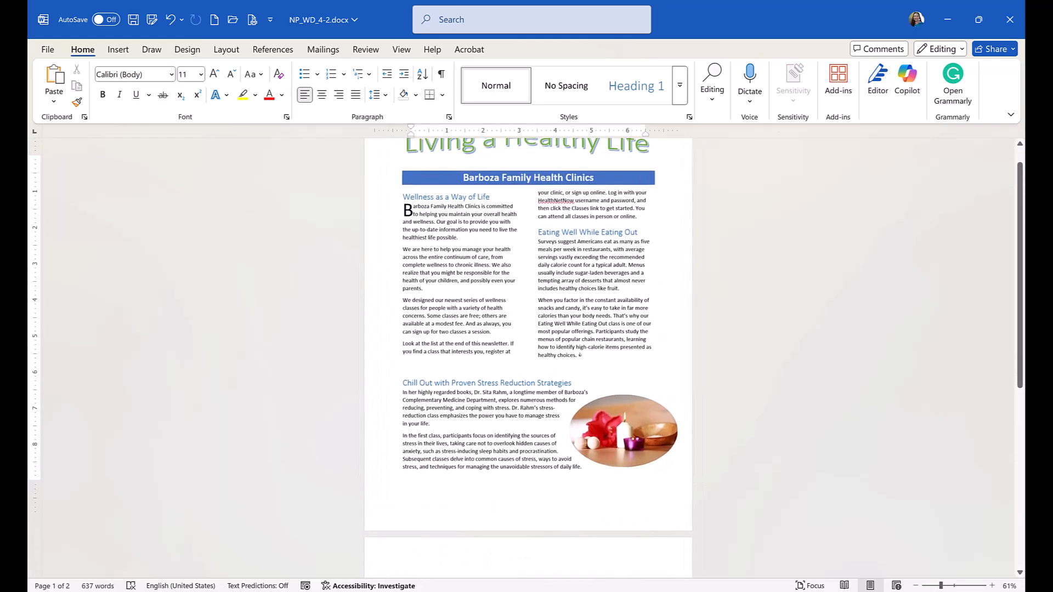
ctrl+scroll(646, 306, up, 4)
scroll(646, 301, down, 3)
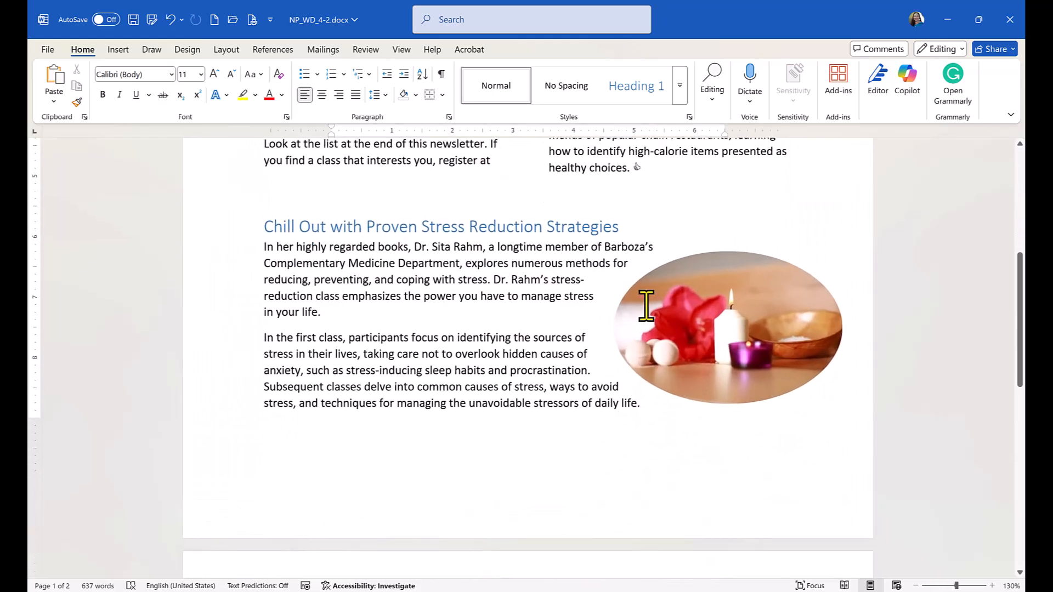
Apply the third Soft Edges variation to the oval candle picture, deselect it, and check the page layout
ctrl+scroll(724, 322, up, 4)
click(718, 311)
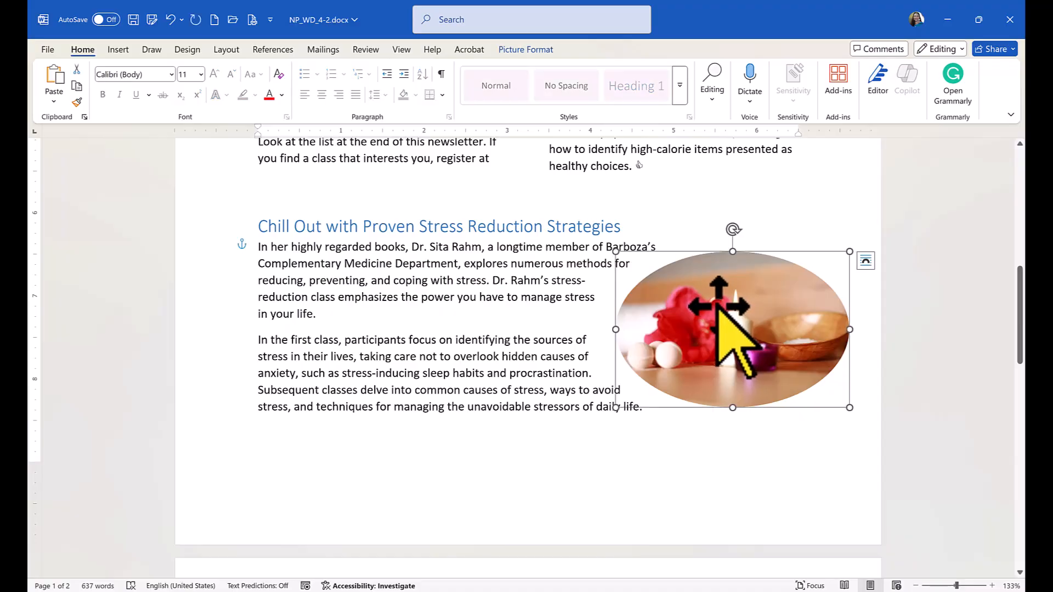
click(526, 51)
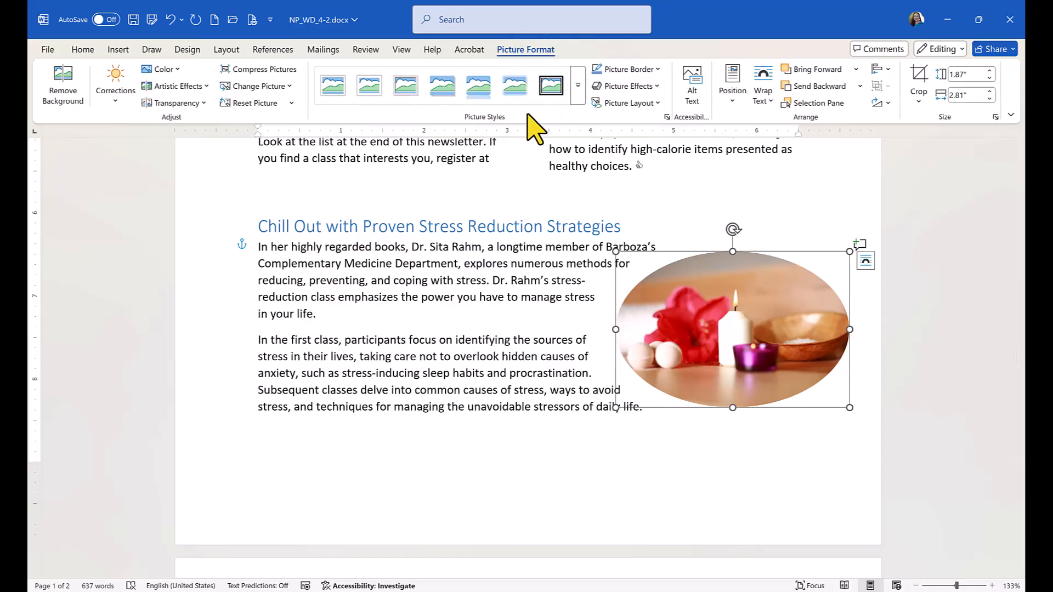
click(658, 86)
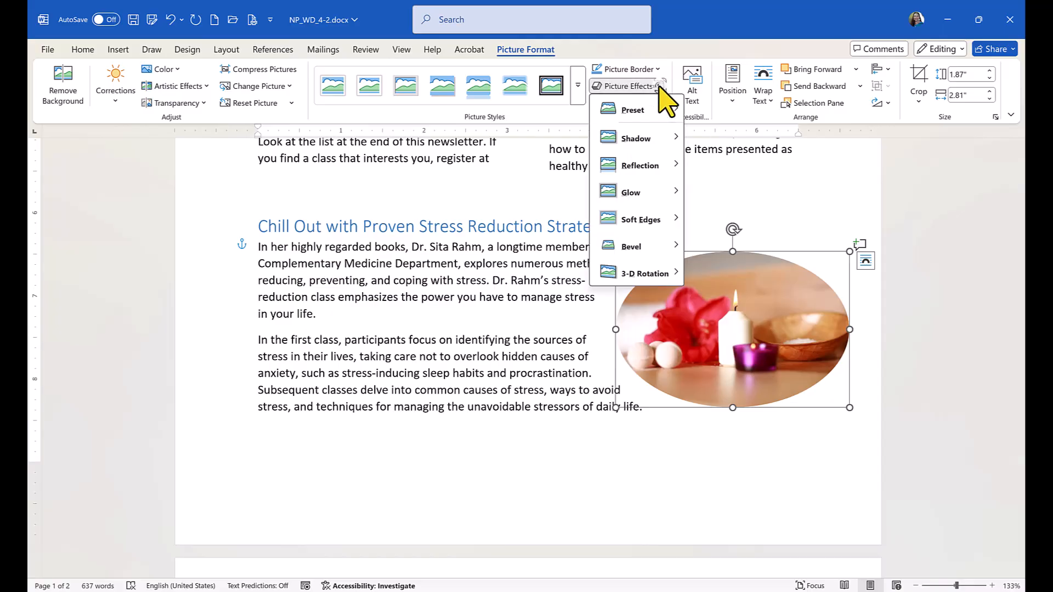
mouse_move(661, 219)
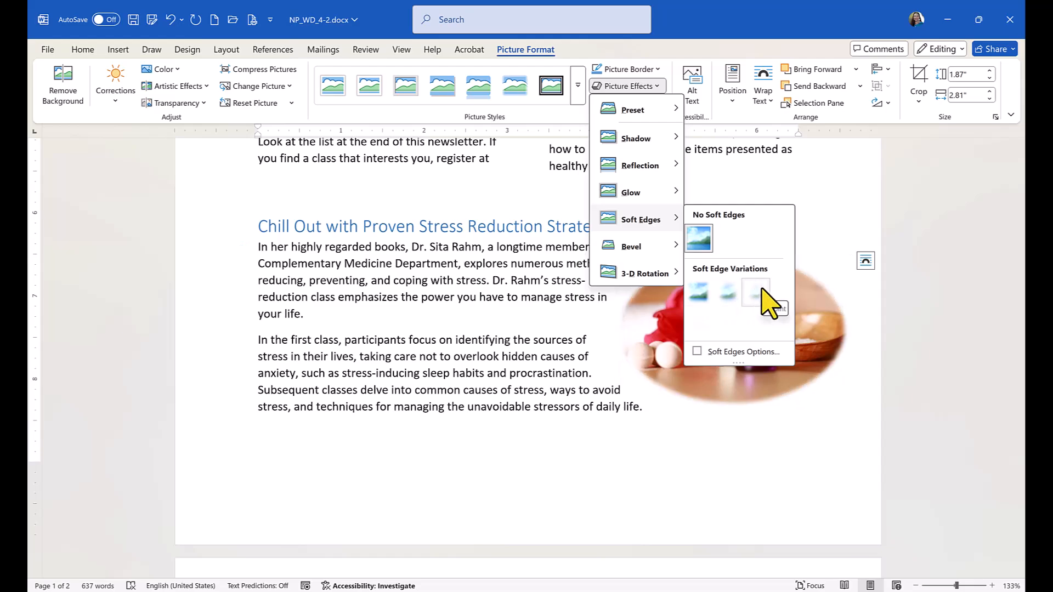
click(615, 430)
ctrl+scroll(615, 430, down, 8)
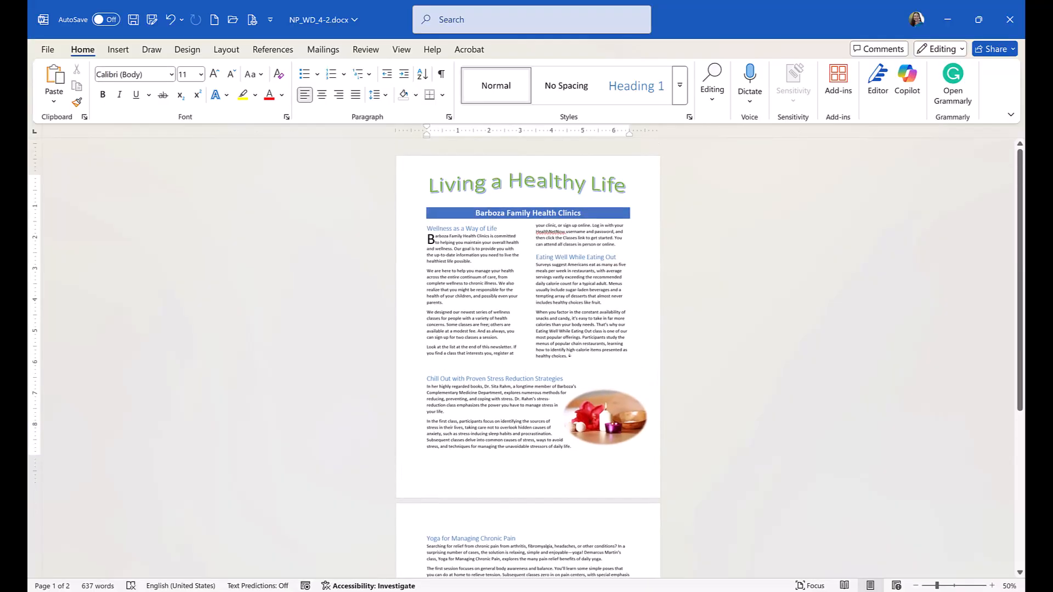
ctrl+scroll(616, 430, up, 7)
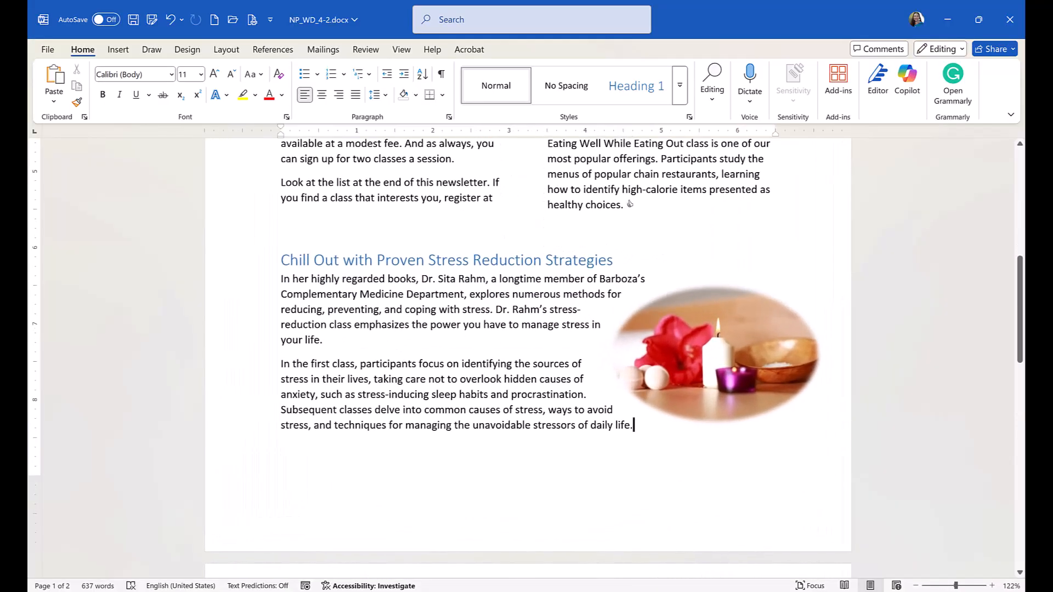
Remove the candle picture's background using the automatic selection, keep the changes, and undo the removal
click(634, 424)
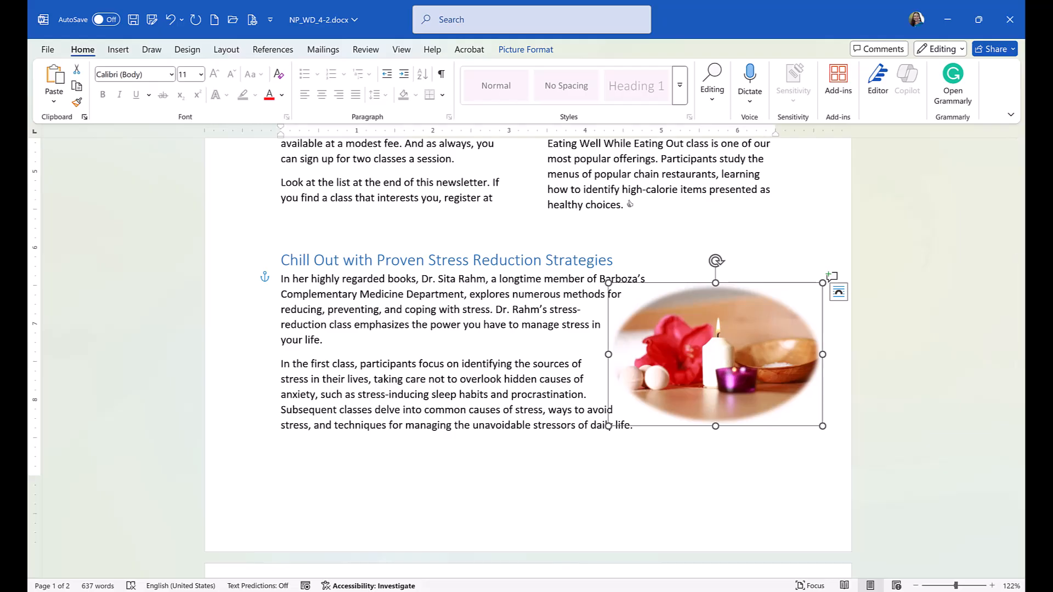
double_click(738, 367)
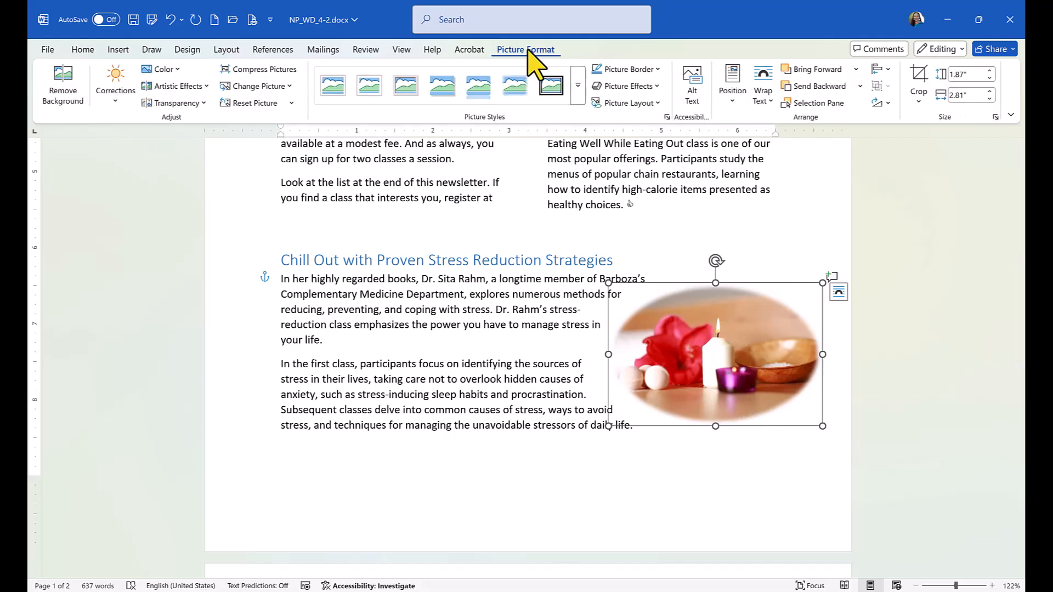
click(587, 227)
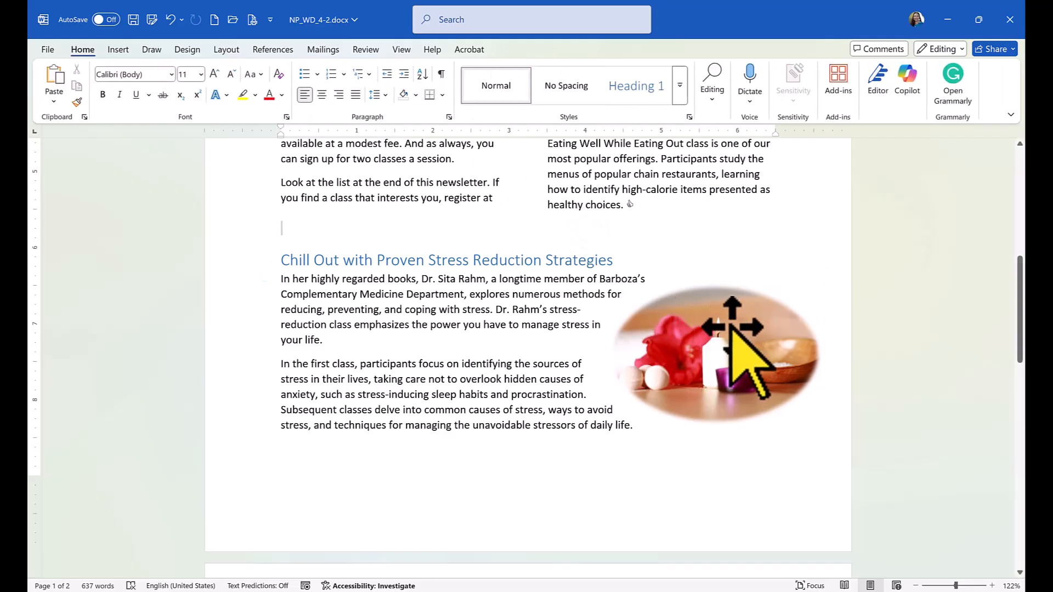
click(732, 328)
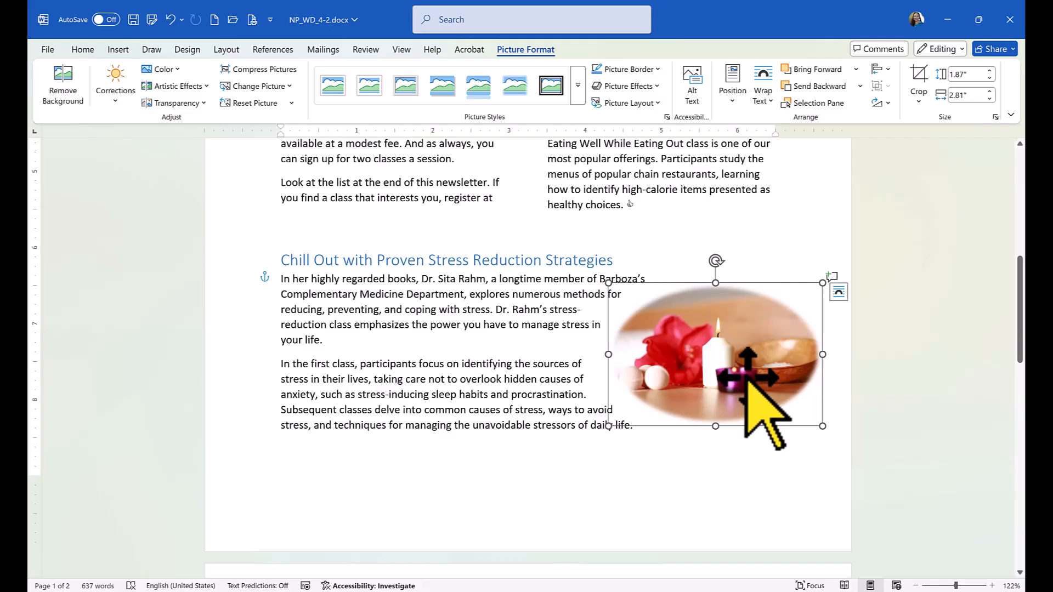
click(54, 102)
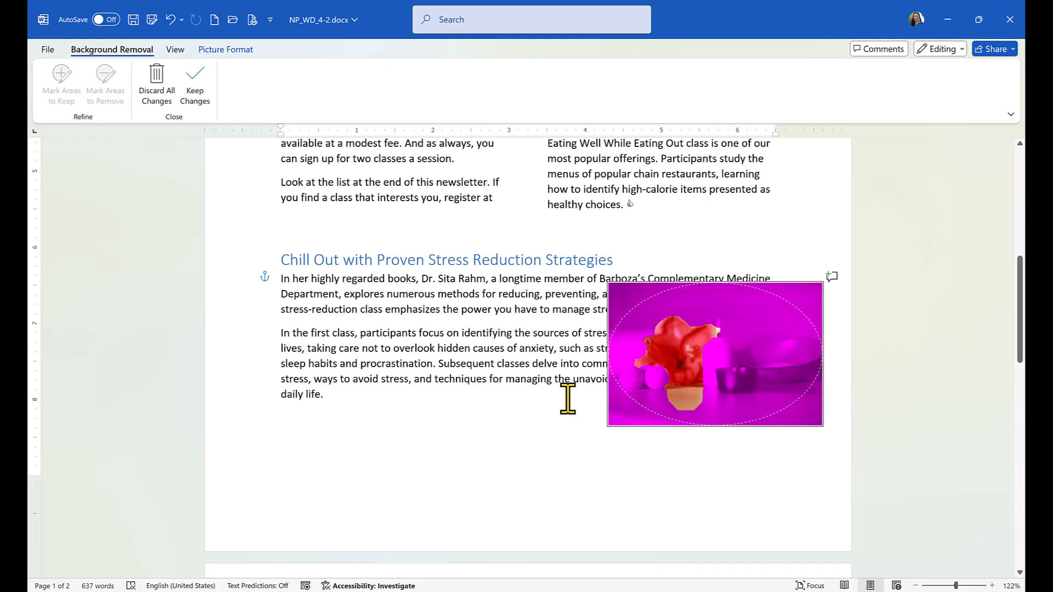
click(197, 98)
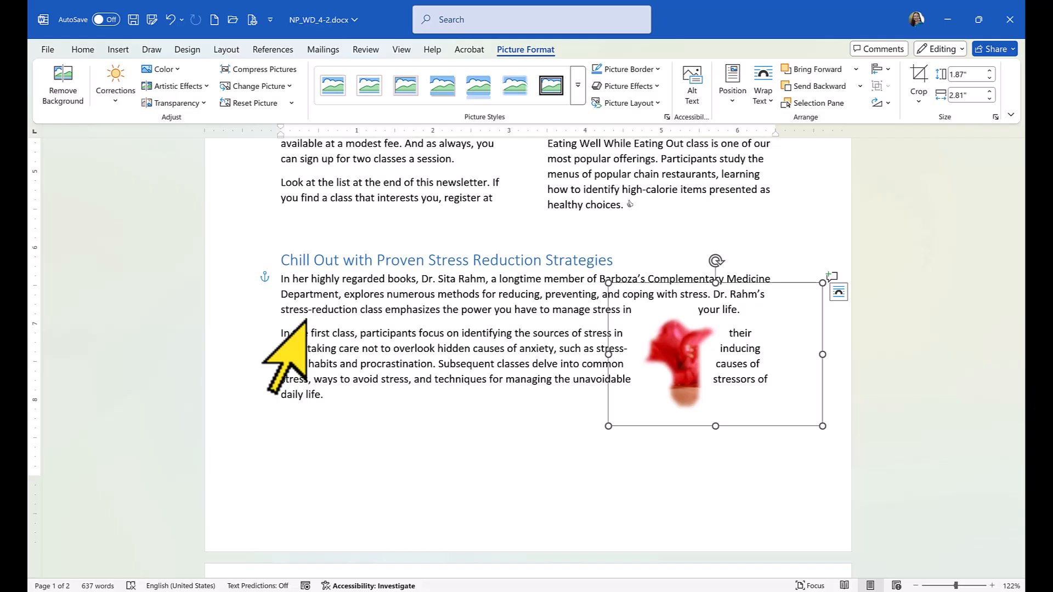
key(ctrl+z)
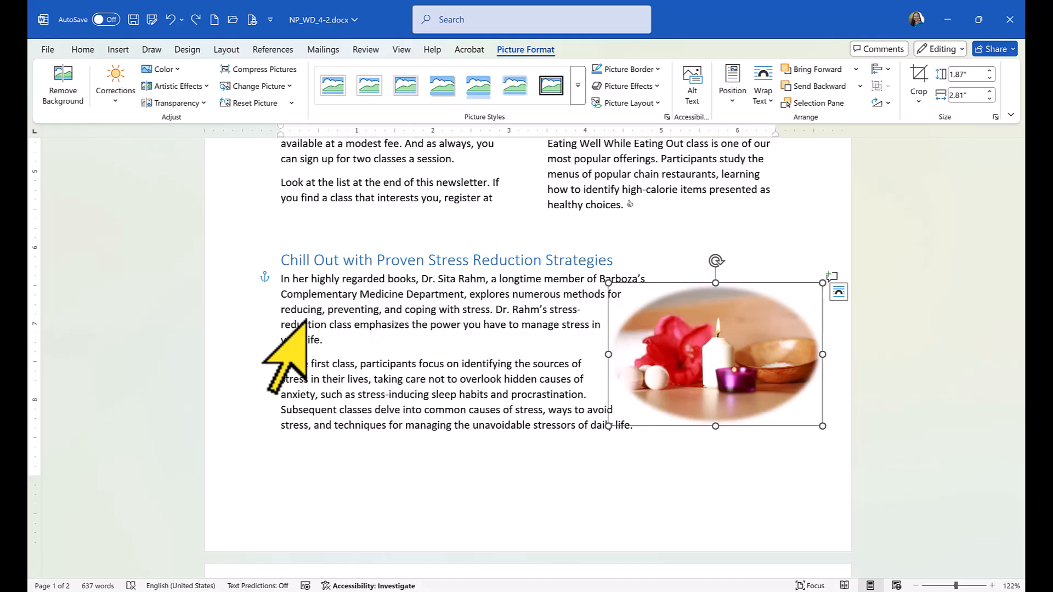
Start removing the candle picture's background and mark the white stones, candles, flower and wooden bowl as areas to keep
click(65, 104)
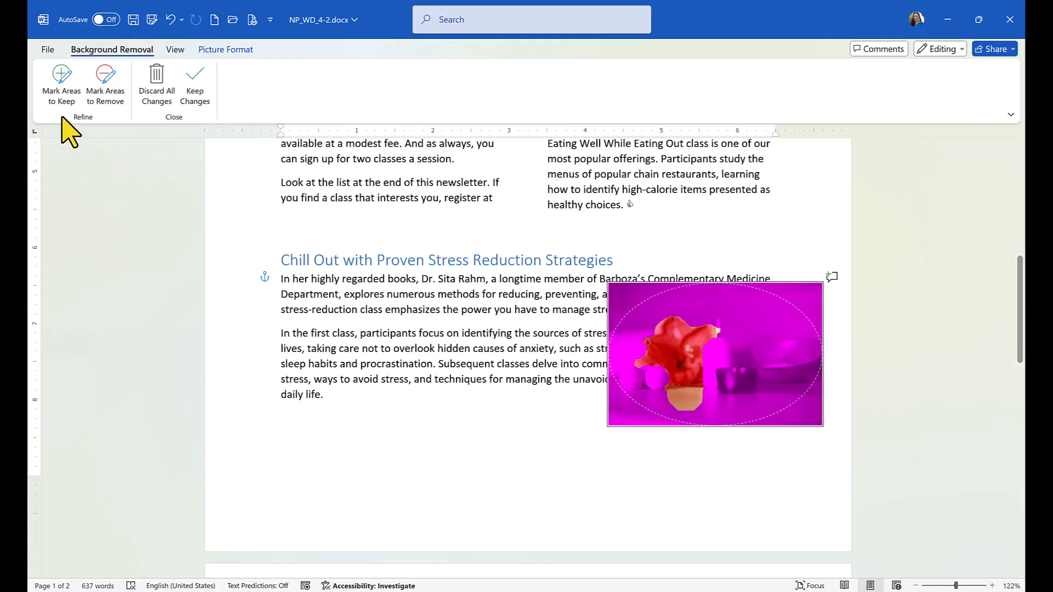
click(55, 93)
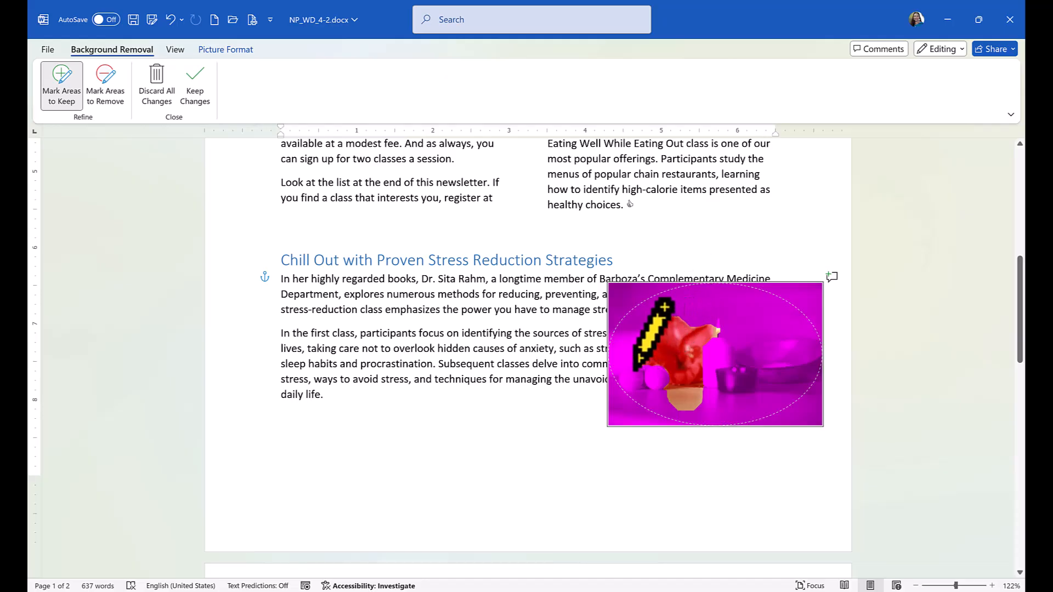
mouse_move(638, 366)
mouse_down()
mouse_move(615, 378)
mouse_move(625, 389)
mouse_move(668, 383)
mouse_move(630, 367)
mouse_up()
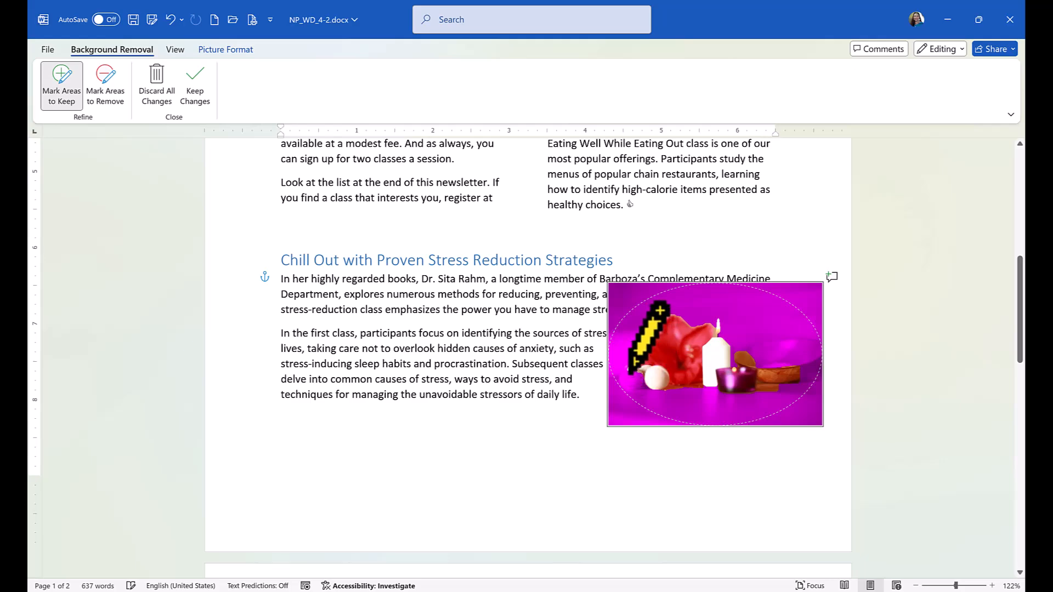
mouse_move(631, 370)
mouse_down()
mouse_move(617, 376)
mouse_move(624, 393)
mouse_move(638, 381)
mouse_move(626, 369)
mouse_up()
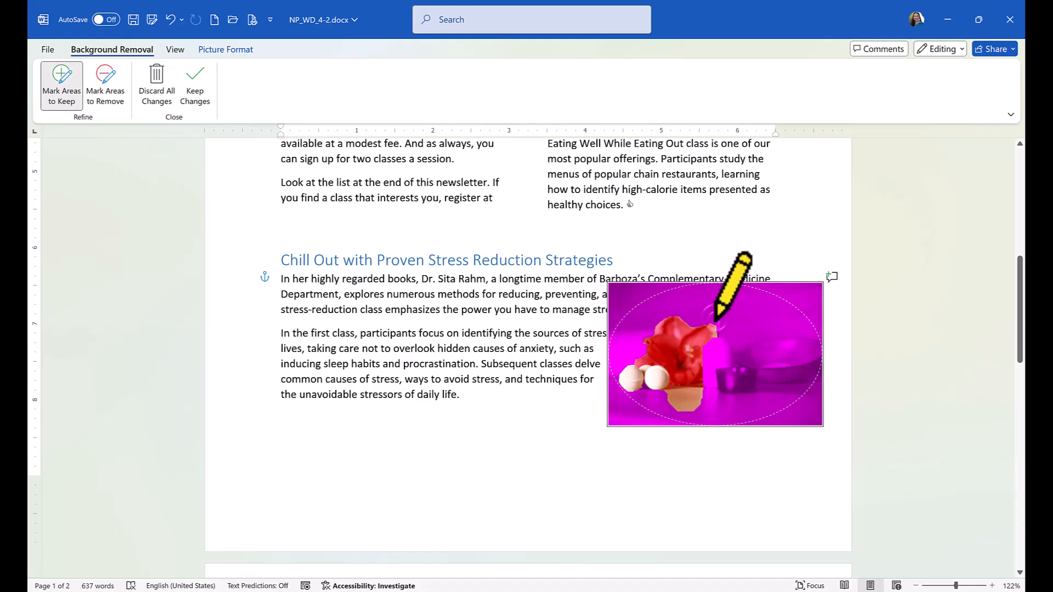
mouse_move(715, 318)
mouse_down()
mouse_move(708, 390)
mouse_move(787, 383)
mouse_move(821, 359)
mouse_move(795, 341)
mouse_move(734, 351)
mouse_move(719, 327)
mouse_up()
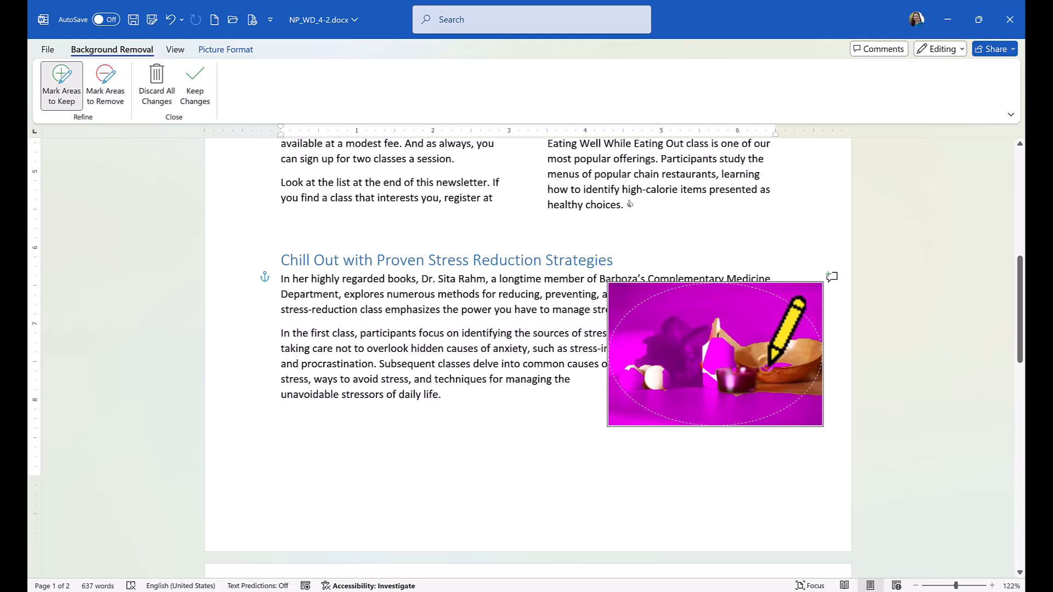
drag(760, 372, 787, 368)
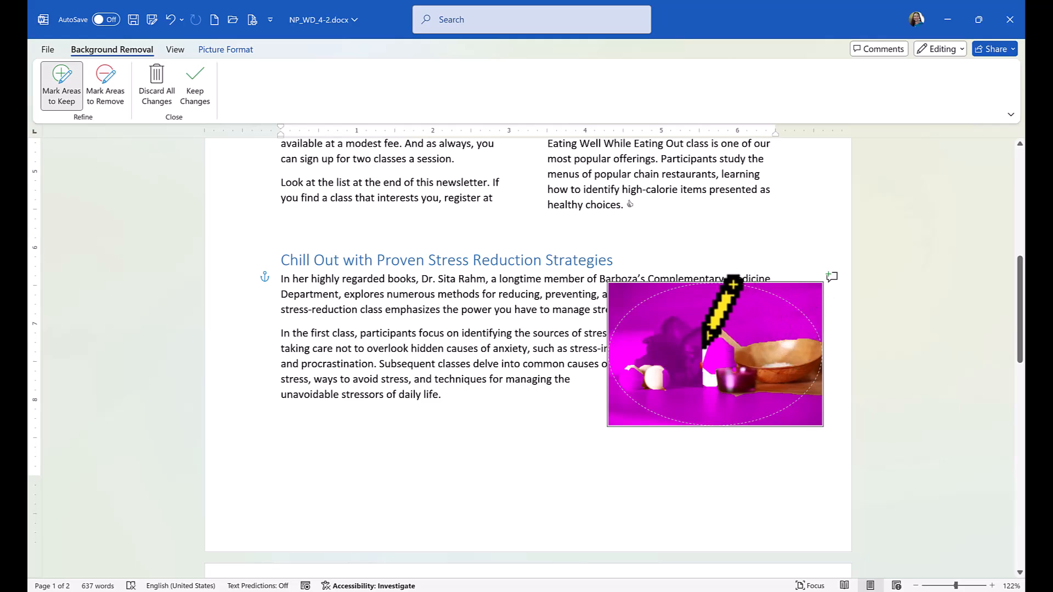
drag(711, 347, 713, 392)
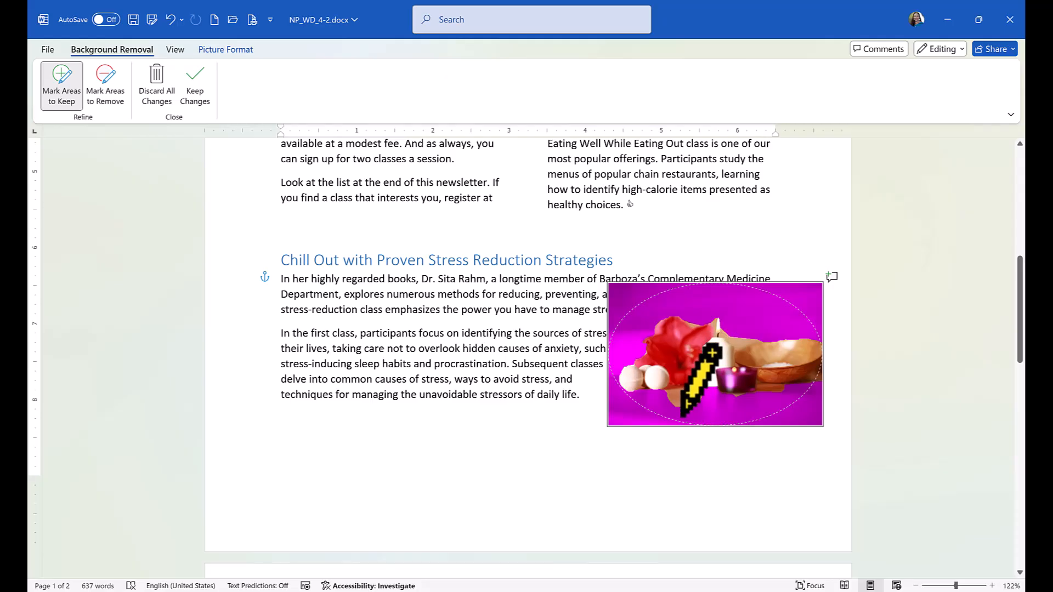
Mark the leftover tan area below the flower for removal and keep the candle picture's background changes
click(113, 98)
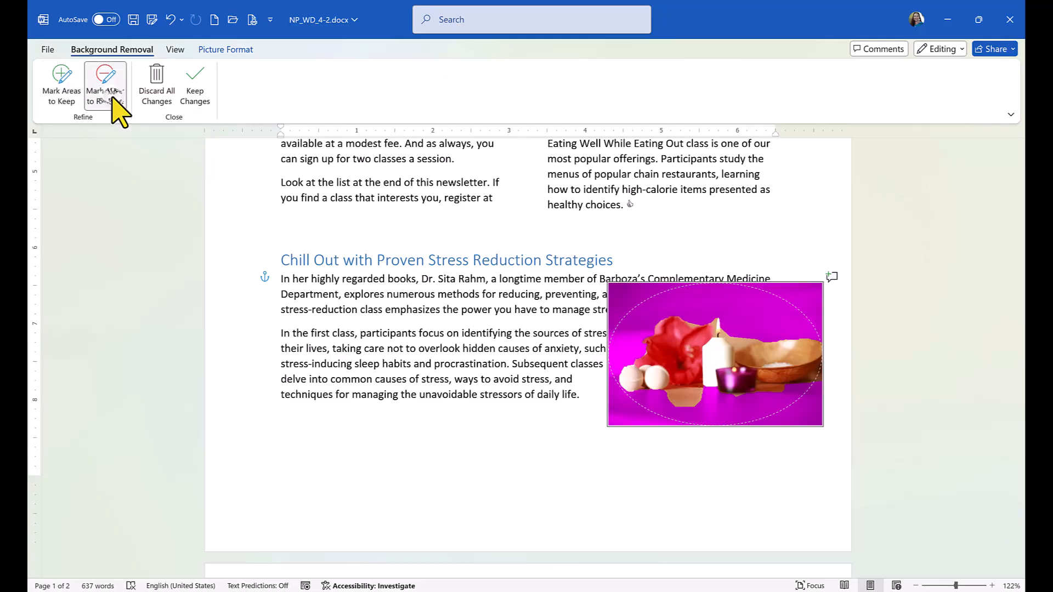
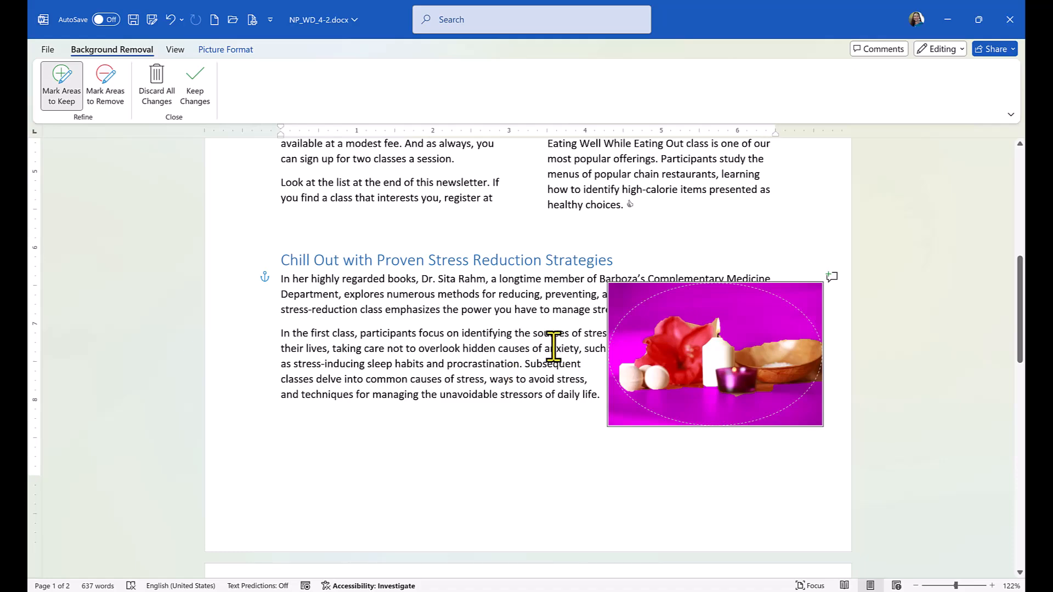
click(196, 83)
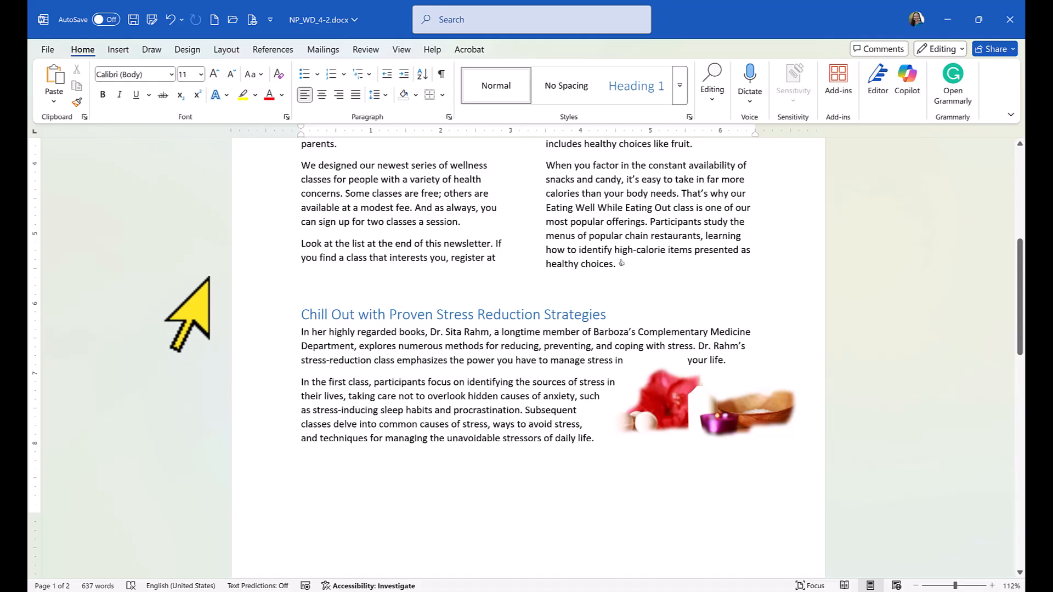
Discard all background removal changes on the candle picture, deselect it, and check the layout of both pages
click(653, 399)
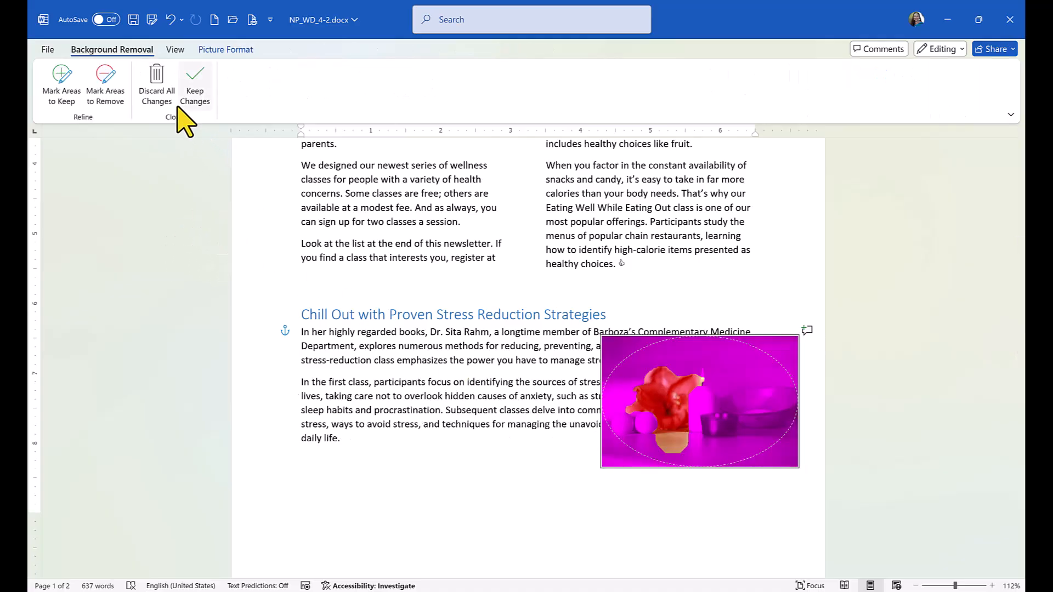
click(155, 94)
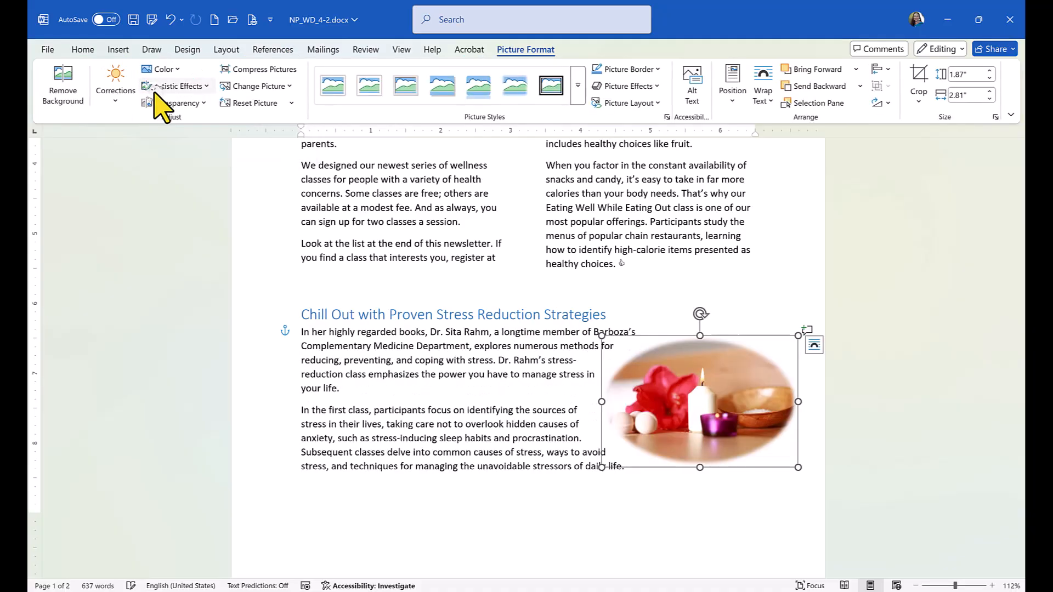
click(576, 235)
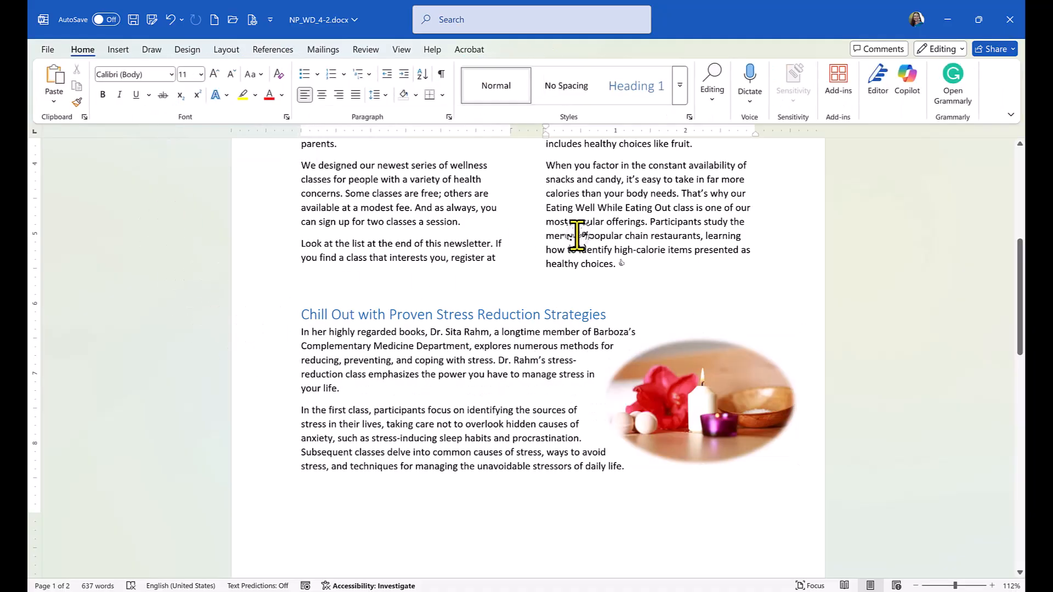
scroll(576, 235, down, 5)
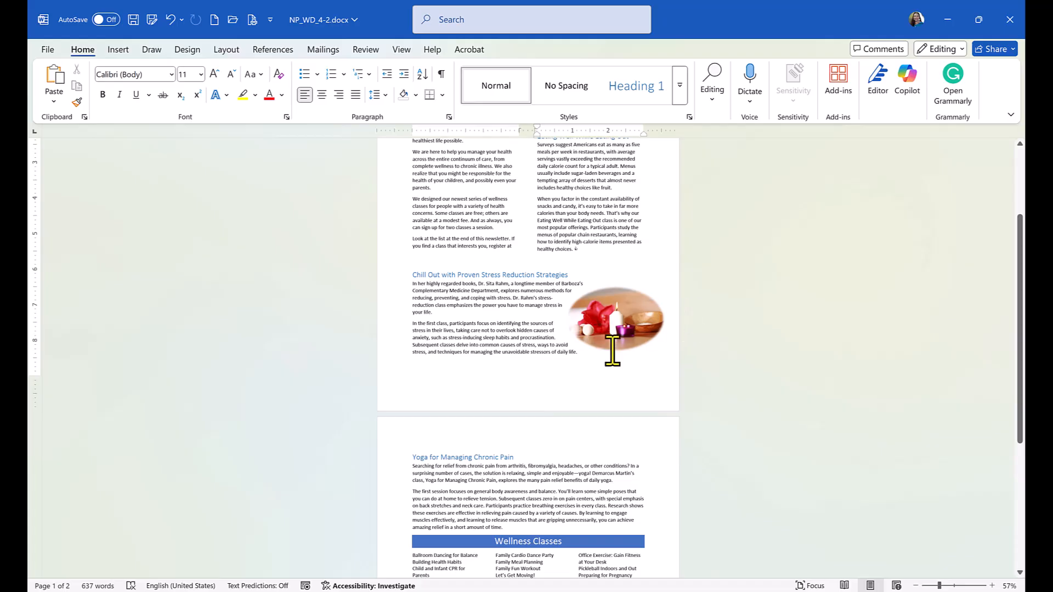
scroll(706, 330, up, 3)
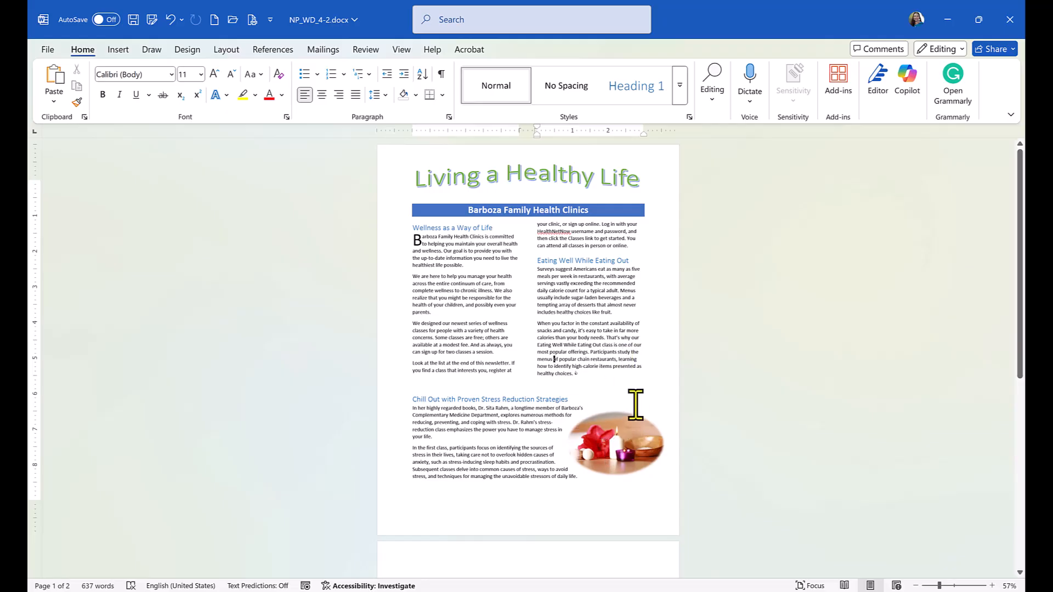
scroll(733, 315, down, 4)
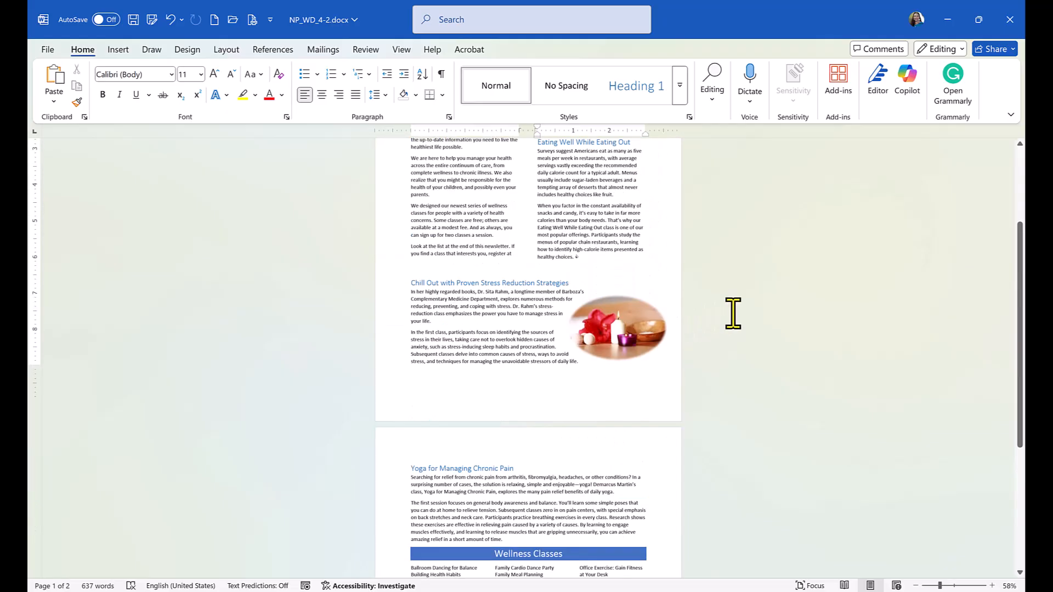
scroll(733, 315, up, 4)
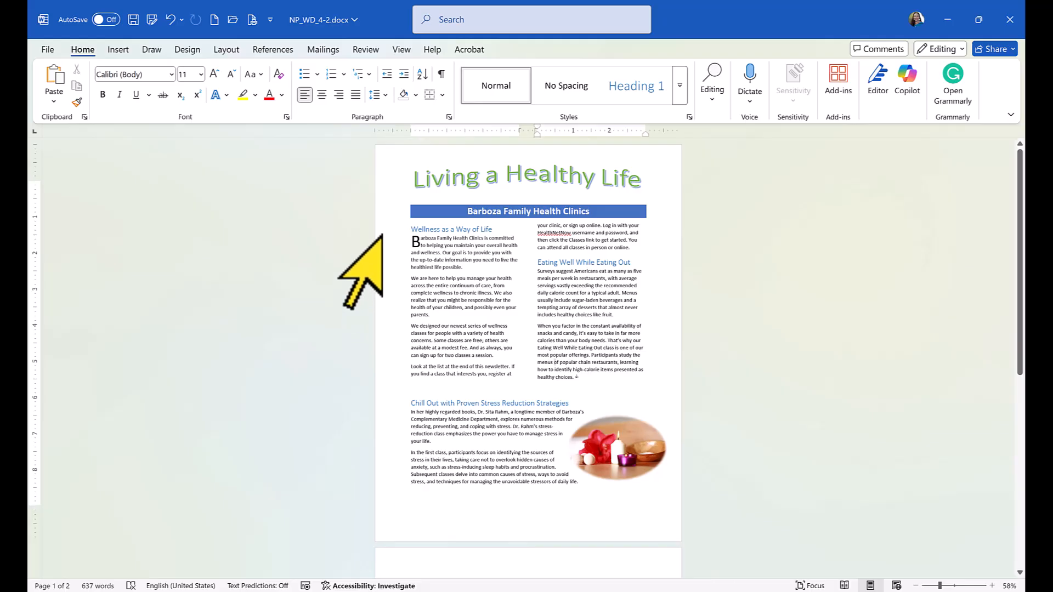
Open the page border settings and set the border to apply to the whole document
click(187, 51)
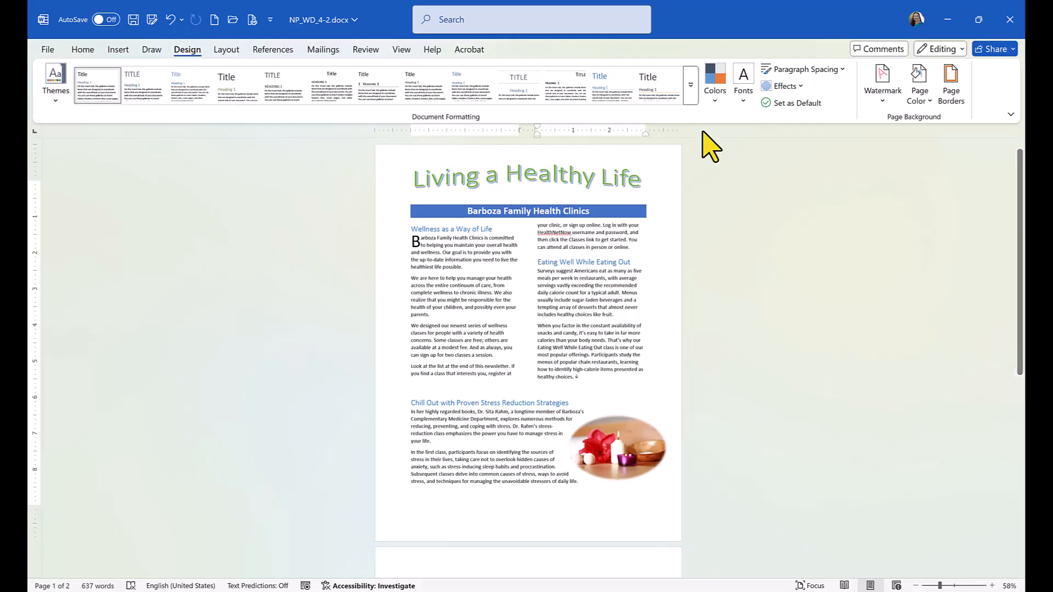
click(953, 93)
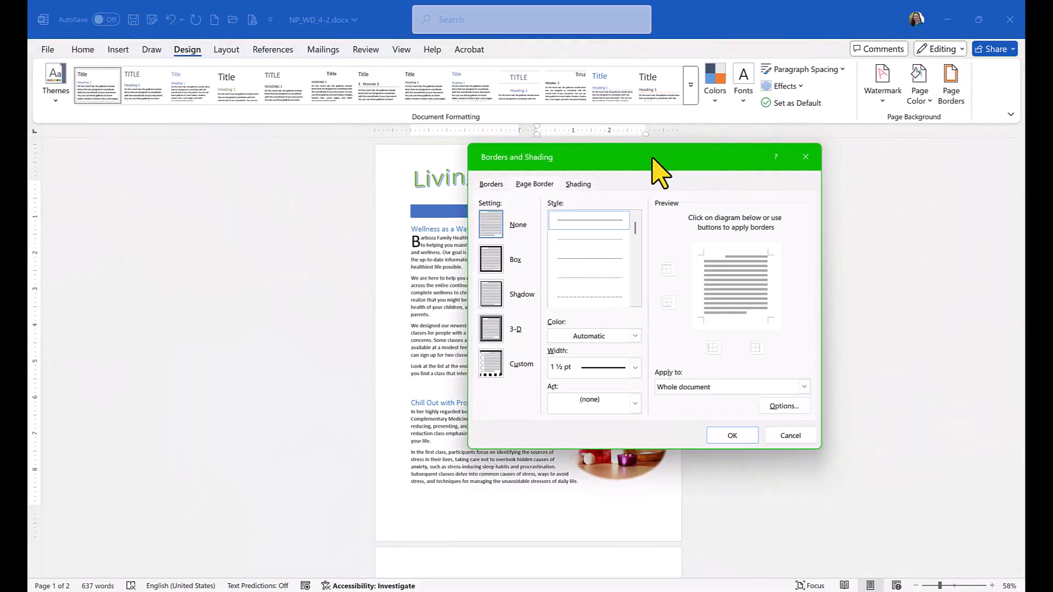
drag(652, 170, 783, 153)
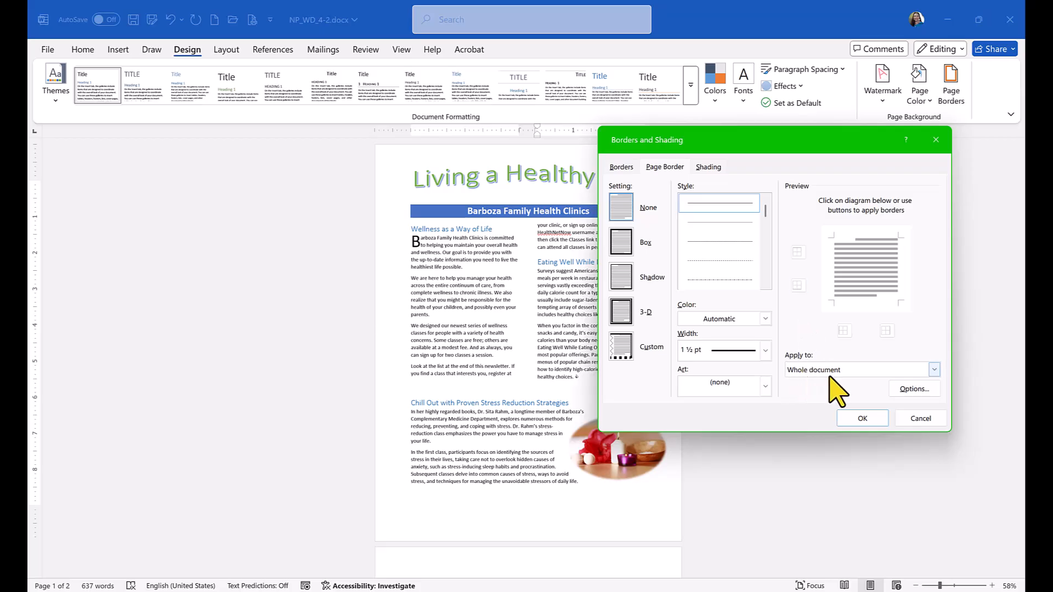
click(934, 369)
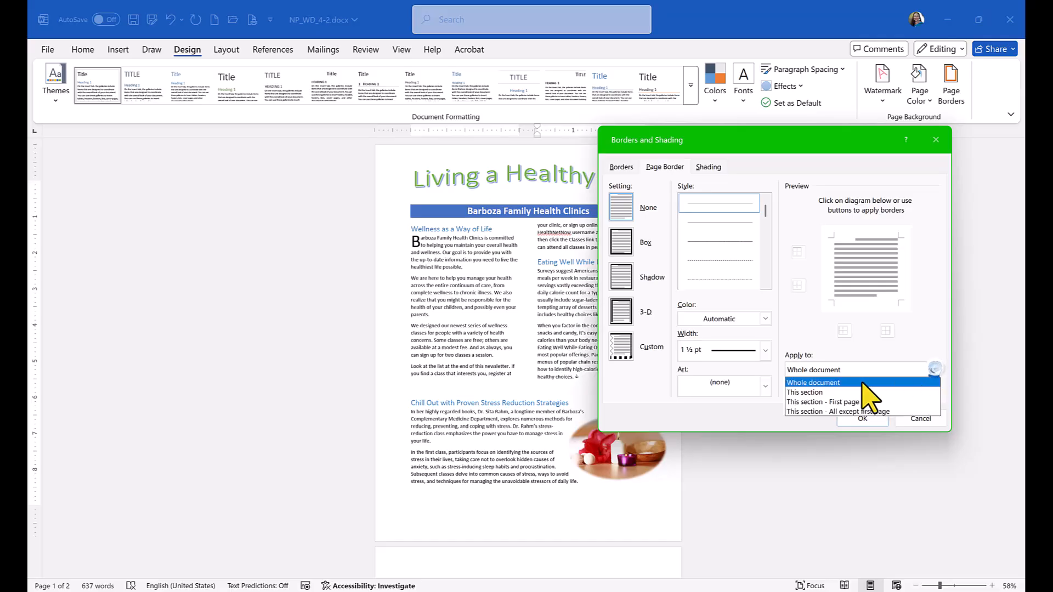
click(813, 381)
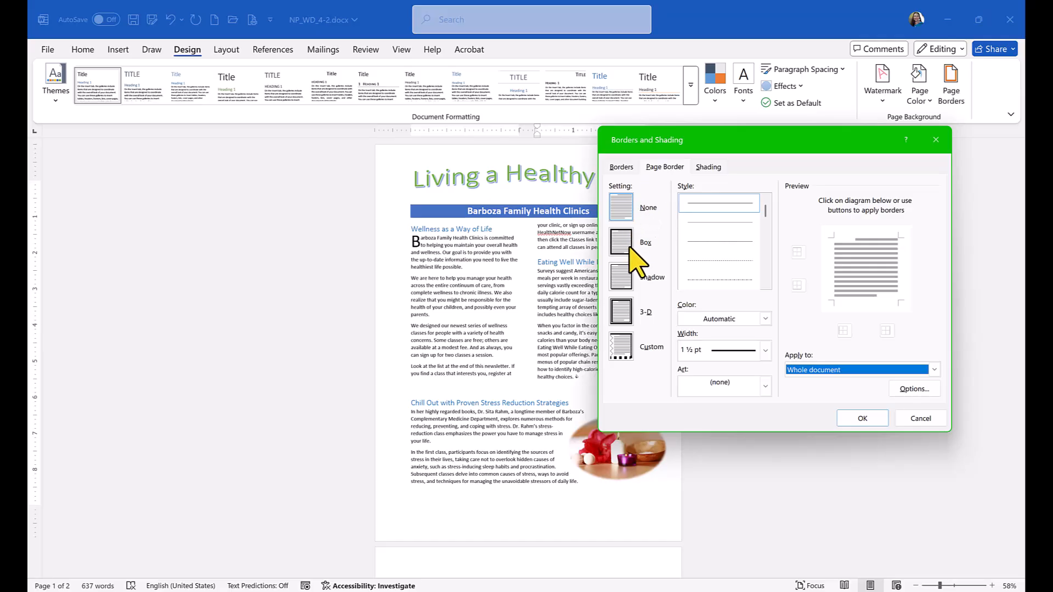
Apply a Box page border with a solid line, 1½ pt width and Automatic color, and check it on both pages
click(622, 276)
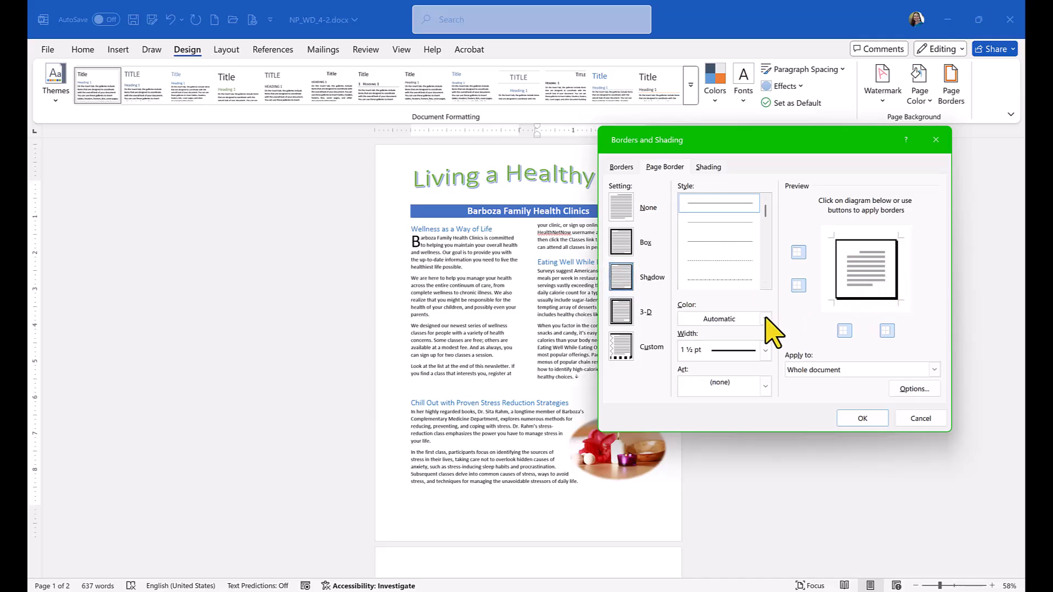
click(618, 315)
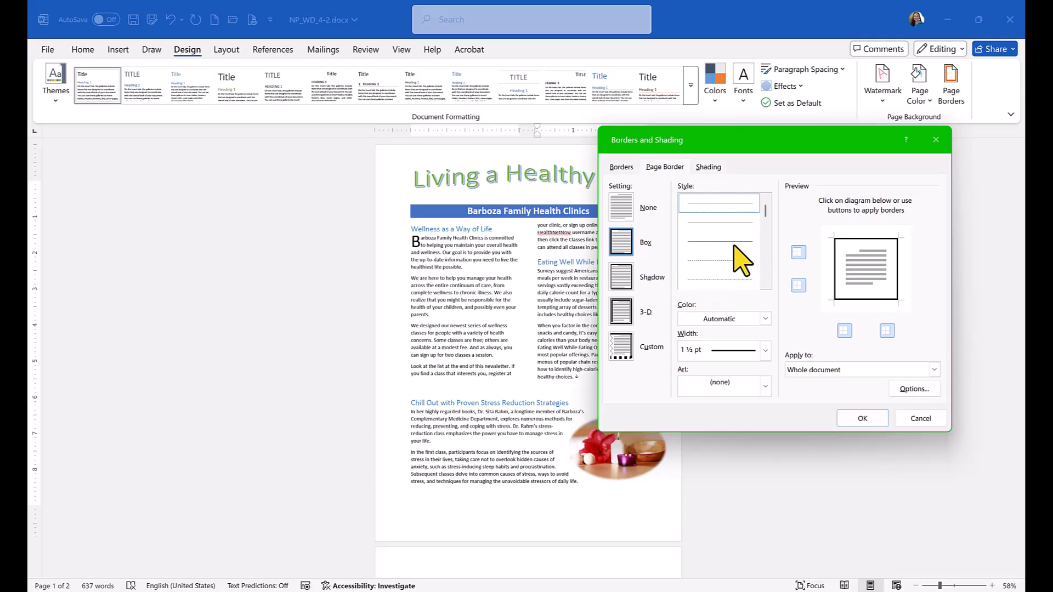
mouse_move(765, 208)
mouse_down()
mouse_move(762, 267)
mouse_move(754, 202)
mouse_up()
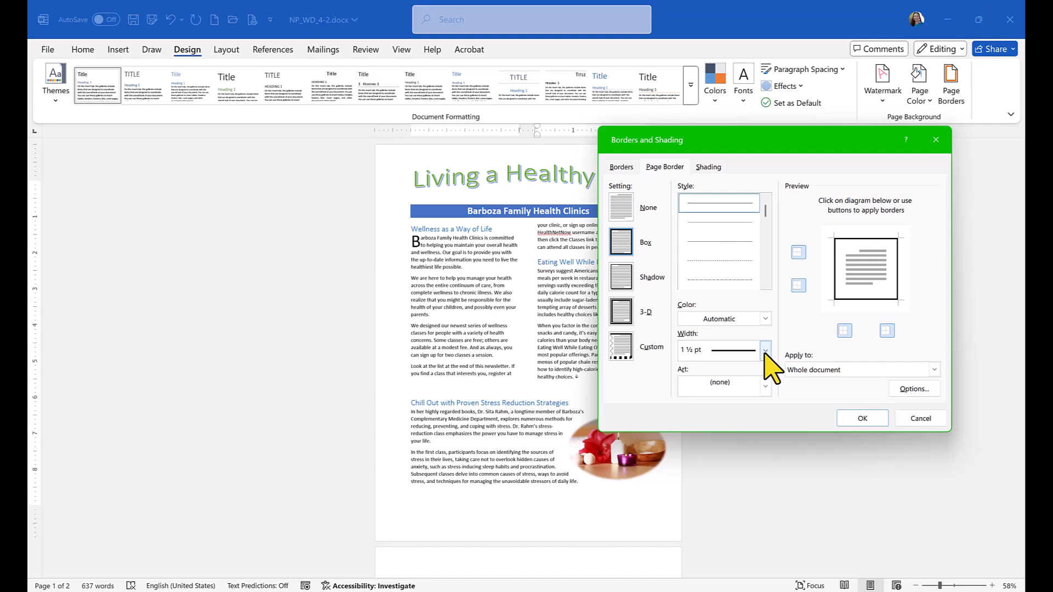
click(765, 350)
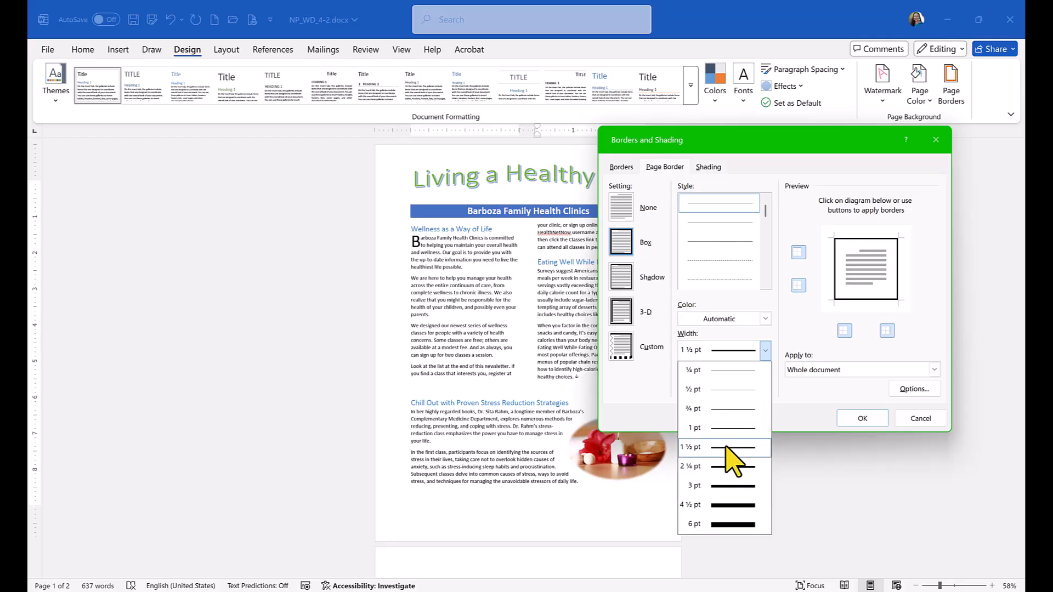
click(731, 461)
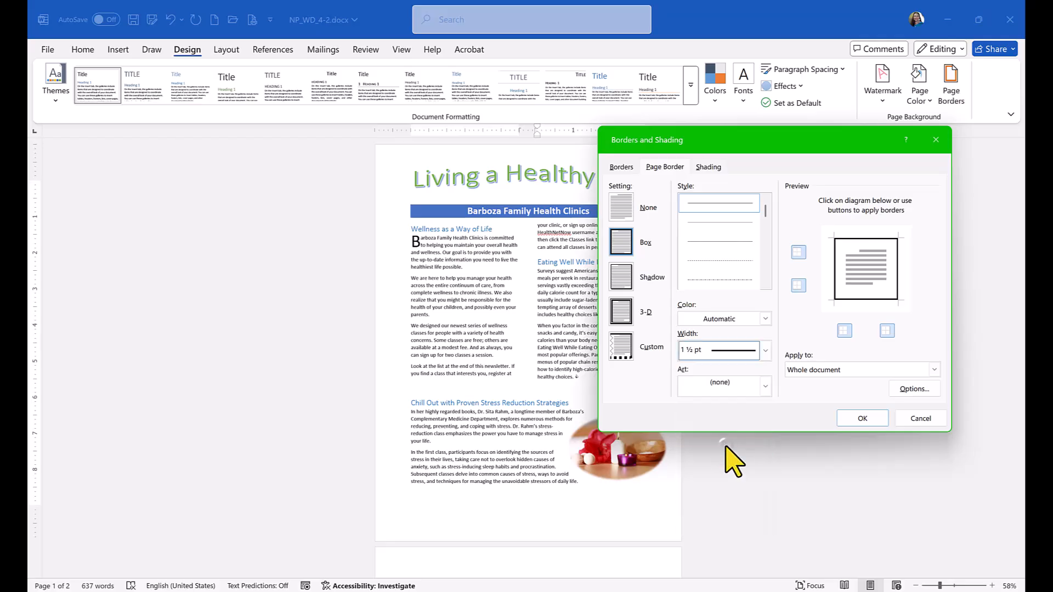
click(765, 319)
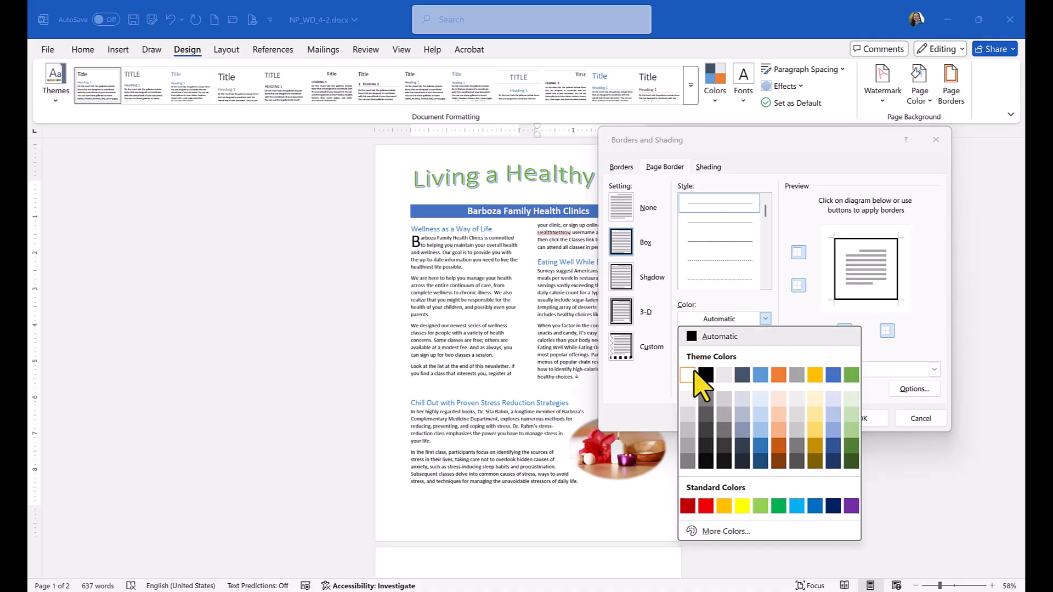
click(689, 335)
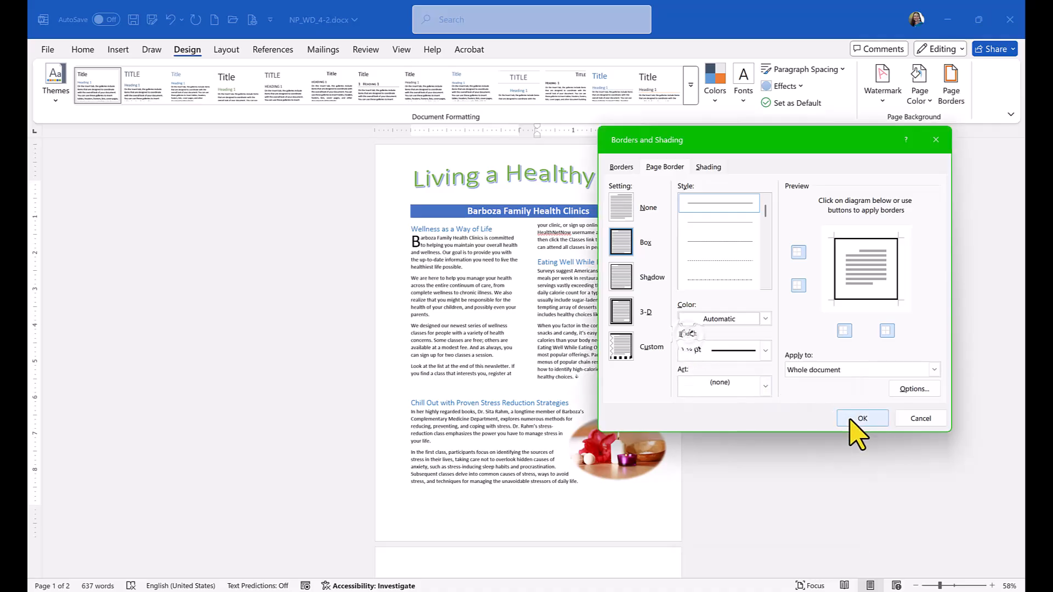
click(860, 419)
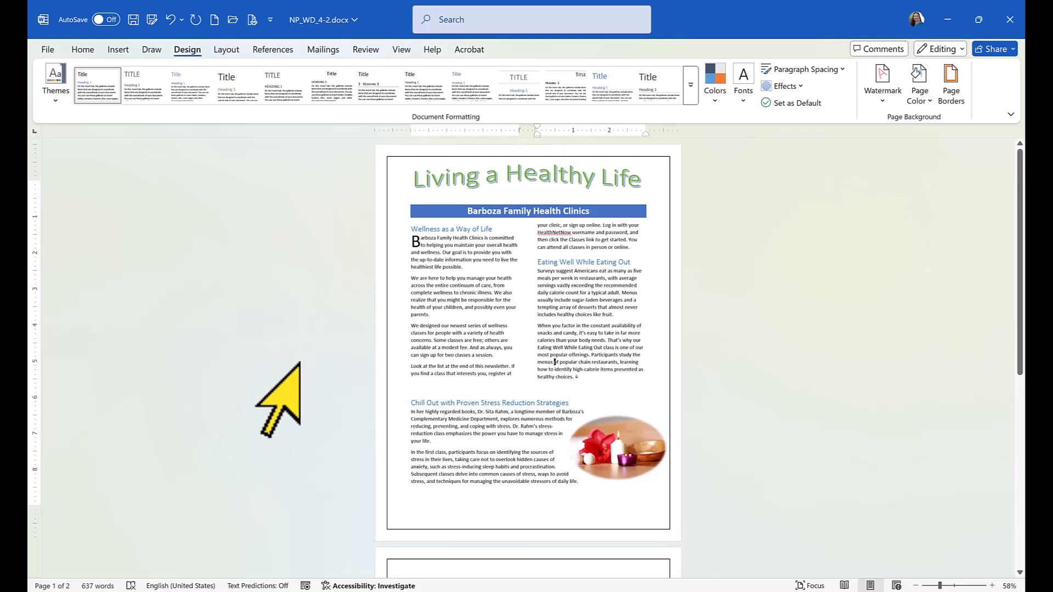
ctrl+scroll(297, 386, up, 3)
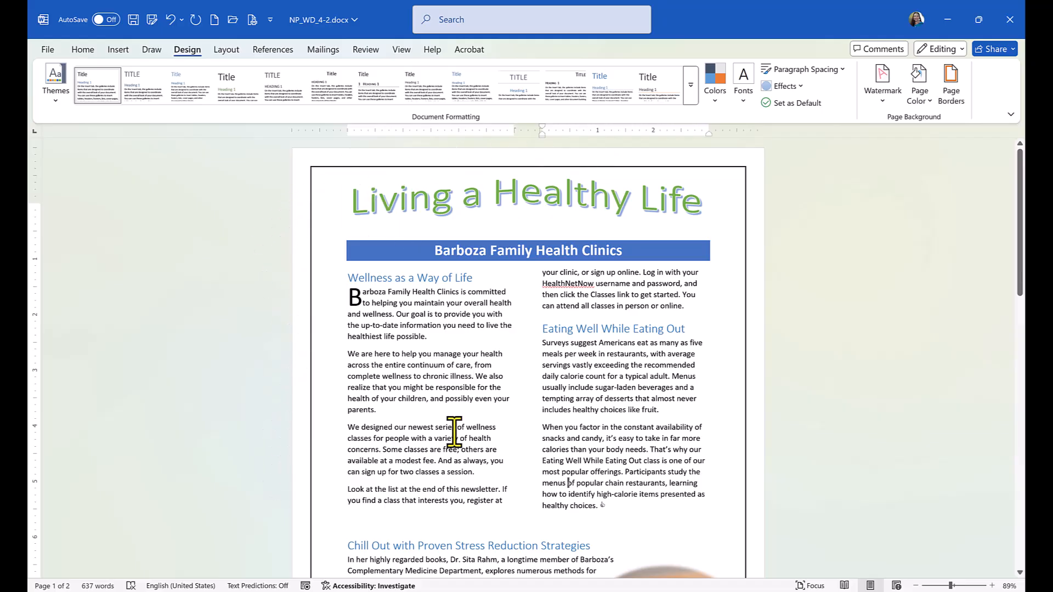
ctrl+scroll(454, 433, down, 4)
scroll(454, 433, down, 8)
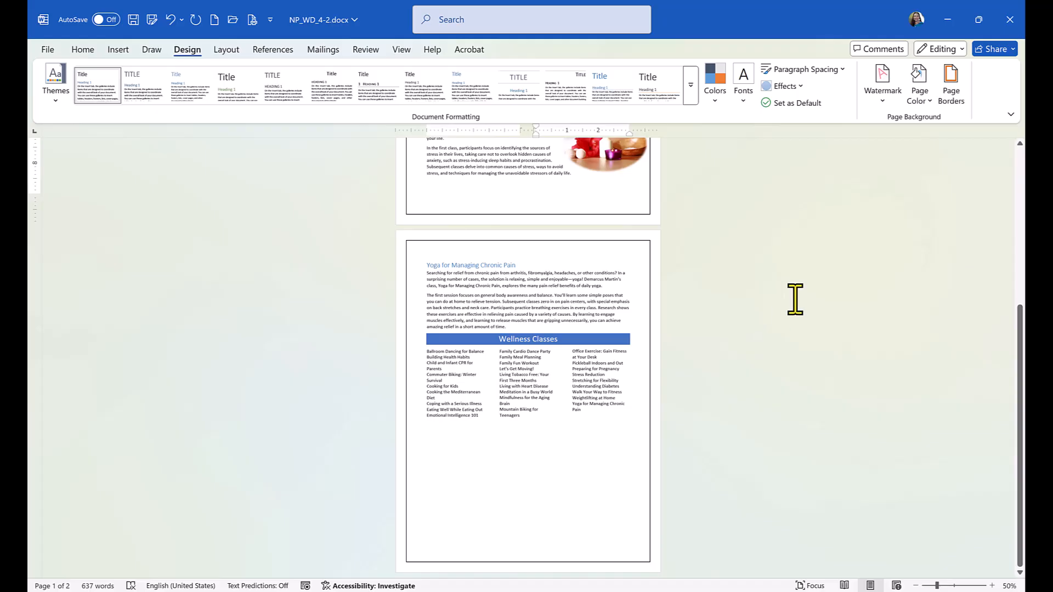
scroll(794, 298, up, 5)
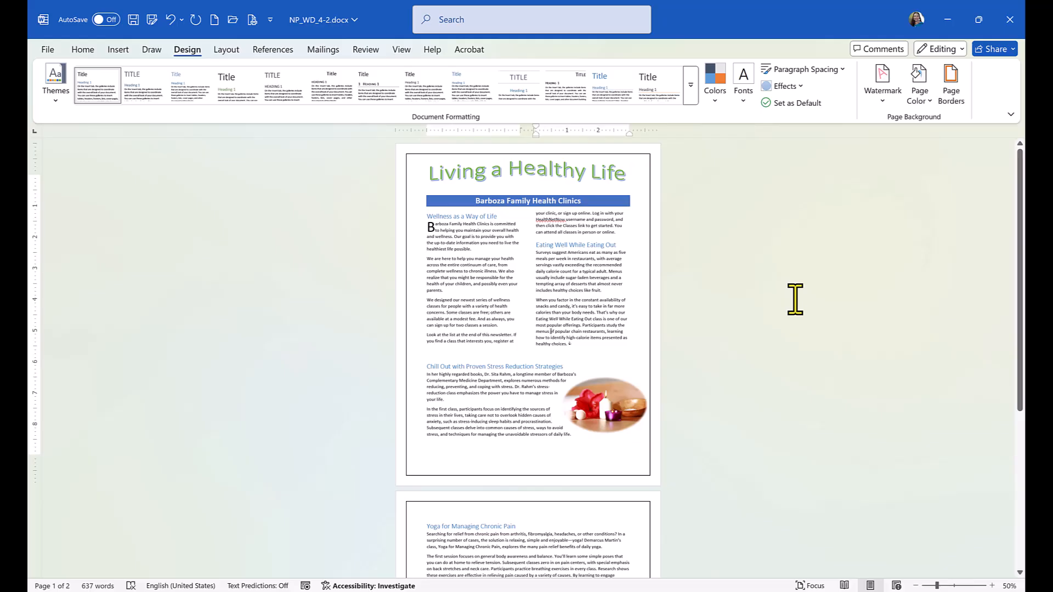
Try inserting a Banded Quote text box with the second Yoga for Managing Chronic Pain paragraph selected, and undo the insertion
ctrl+scroll(795, 298, up, 4)
scroll(795, 299, down, 10)
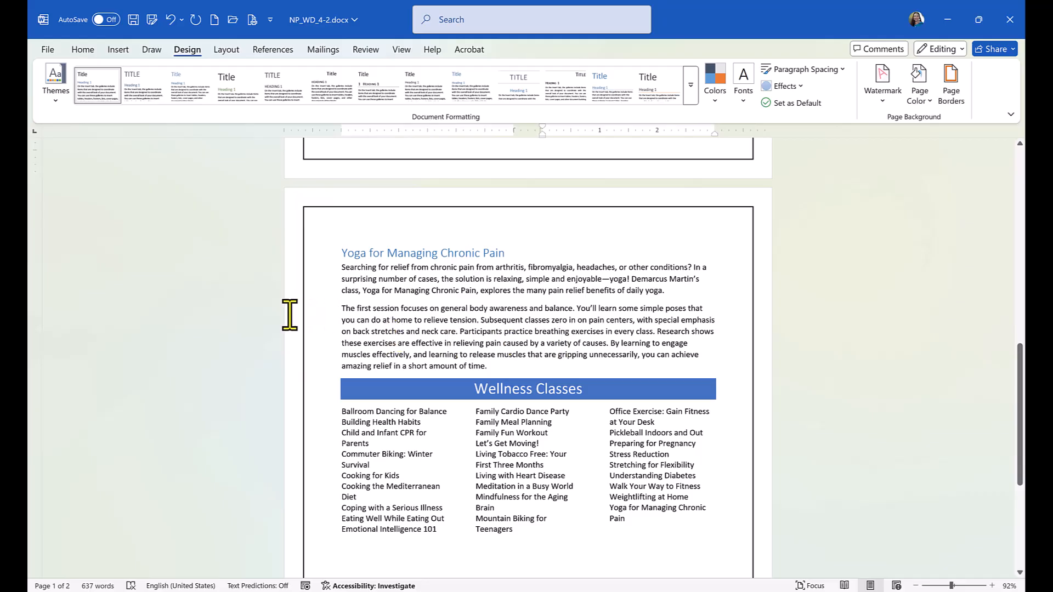
drag(340, 314, 511, 365)
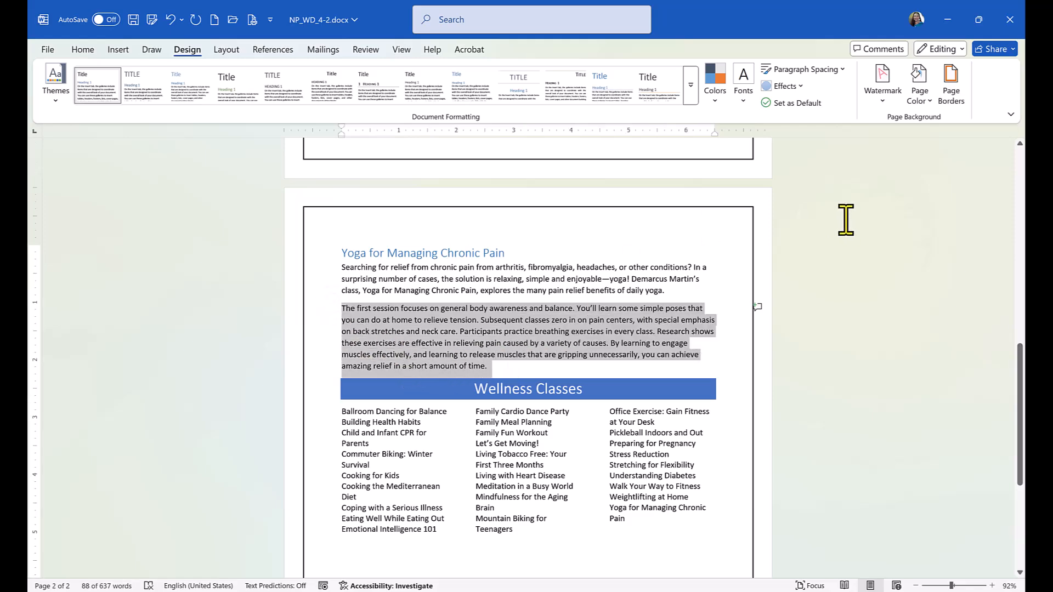
click(118, 50)
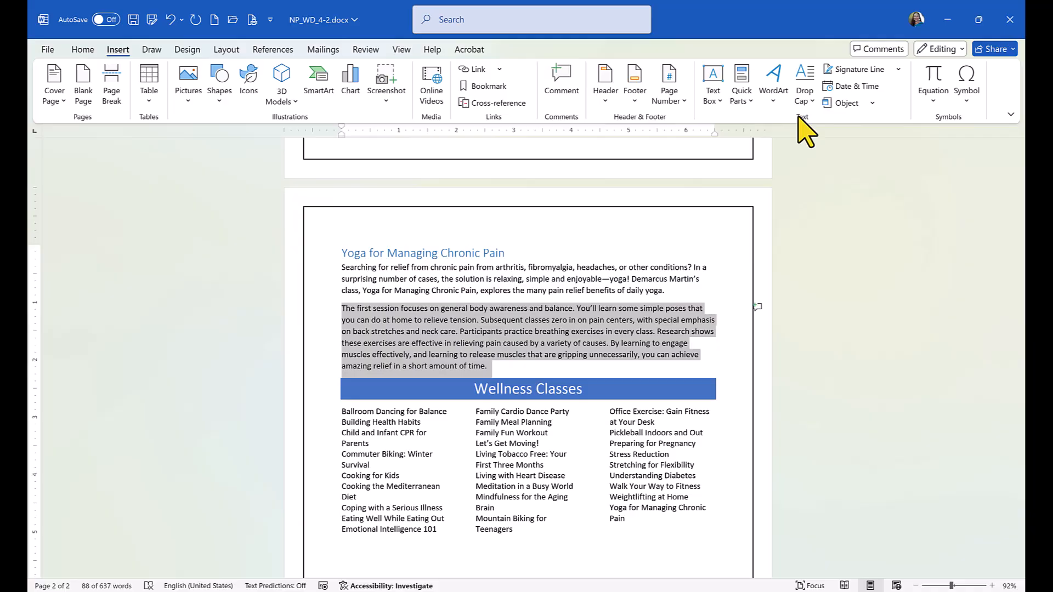
click(713, 103)
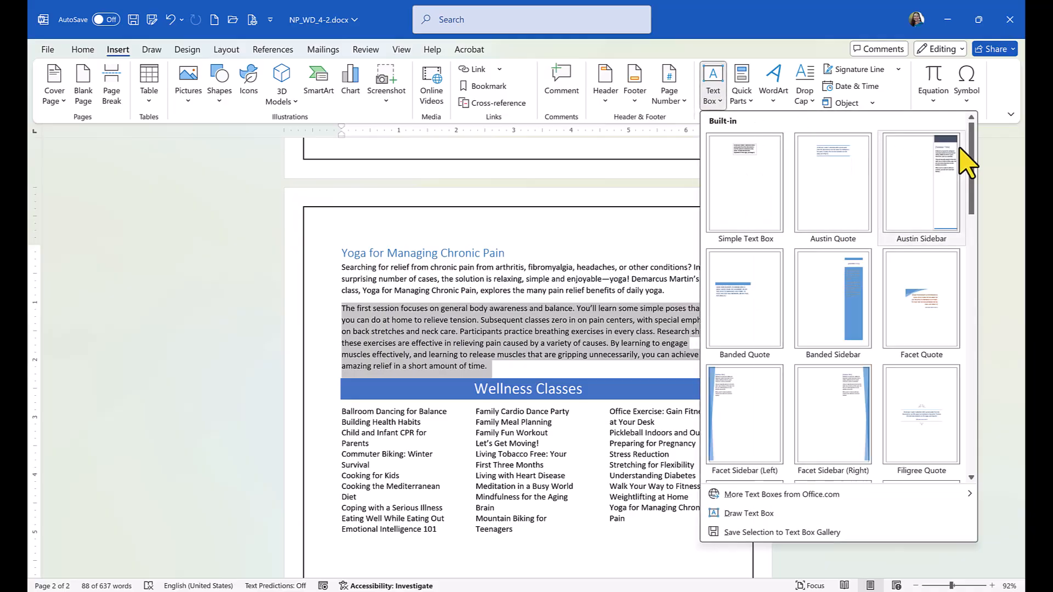
drag(972, 136, 981, 439)
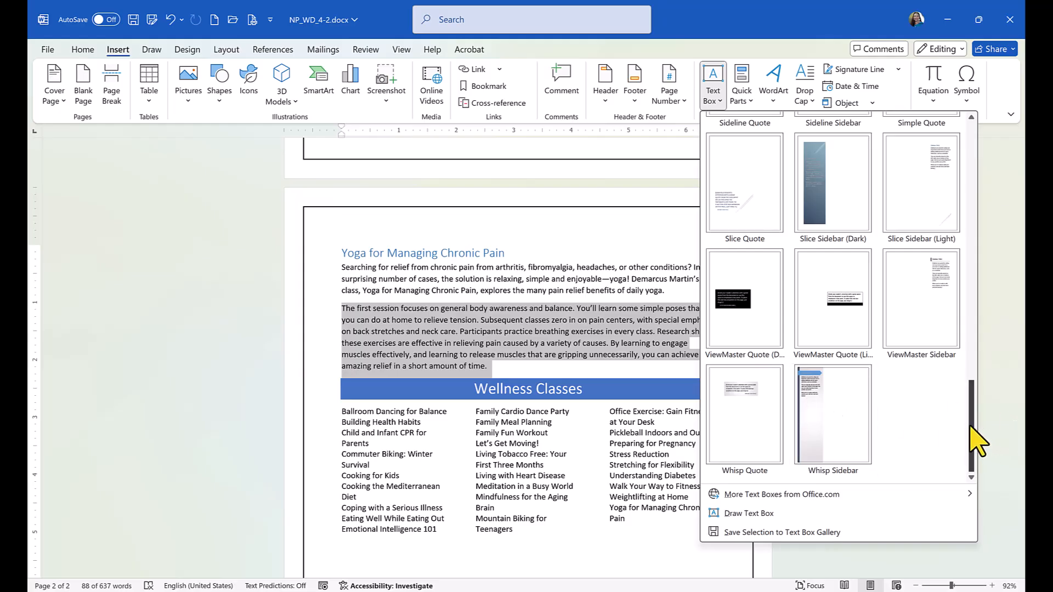
drag(969, 425, 934, 156)
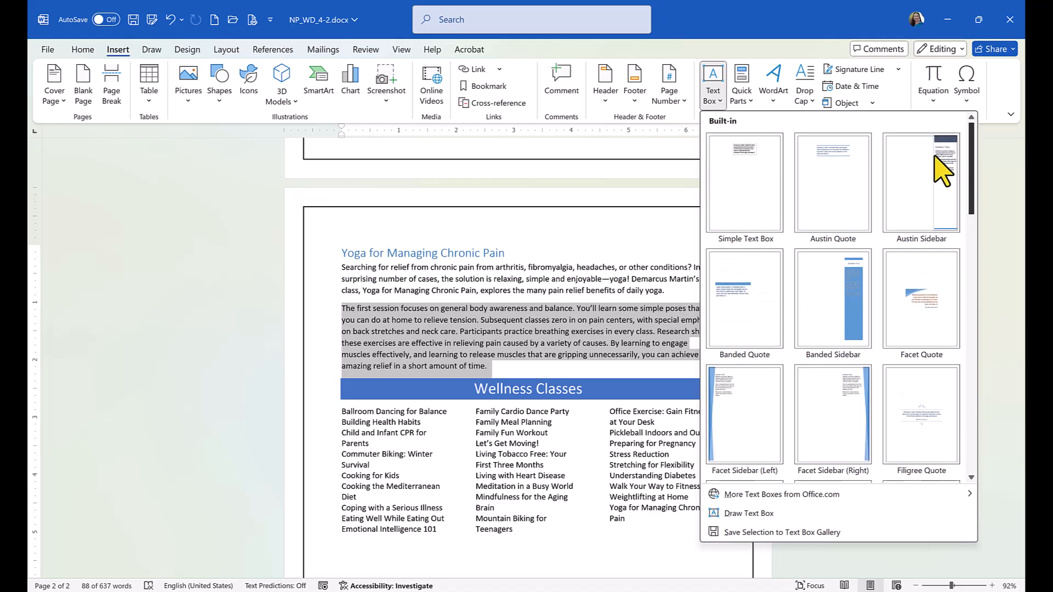
click(737, 301)
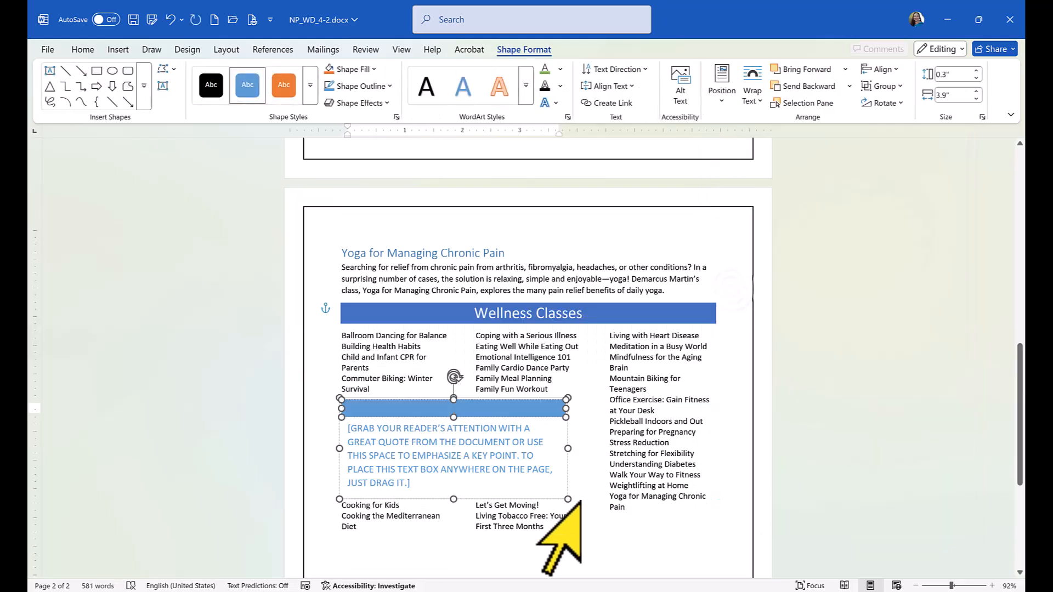
click(600, 542)
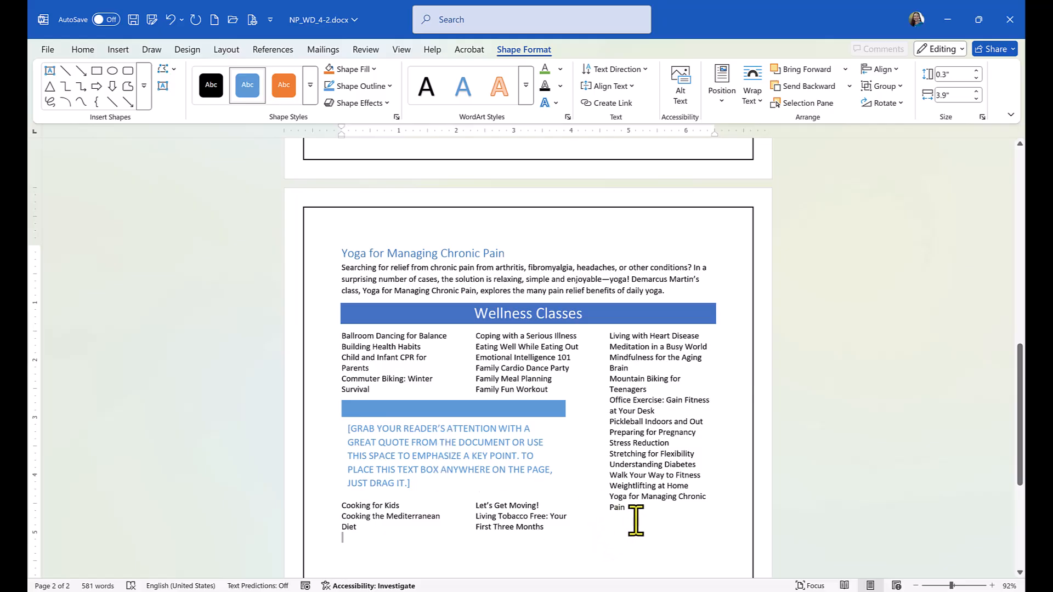
key(ctrl+z)
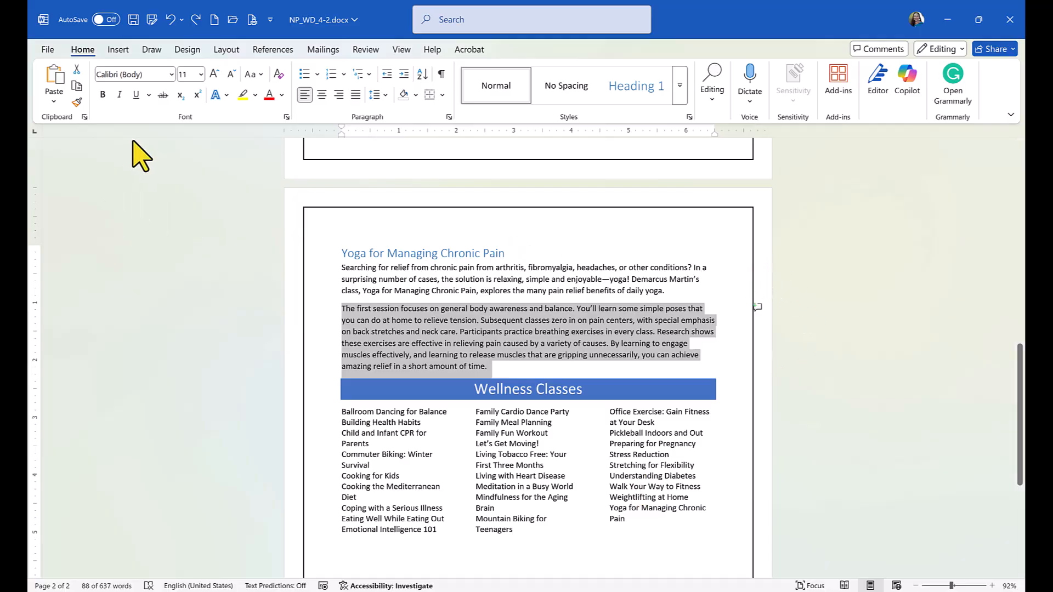
Try inserting an Austin Quote text box at the second Yoga for Managing Chronic Pain paragraph, and undo the insertion
click(117, 50)
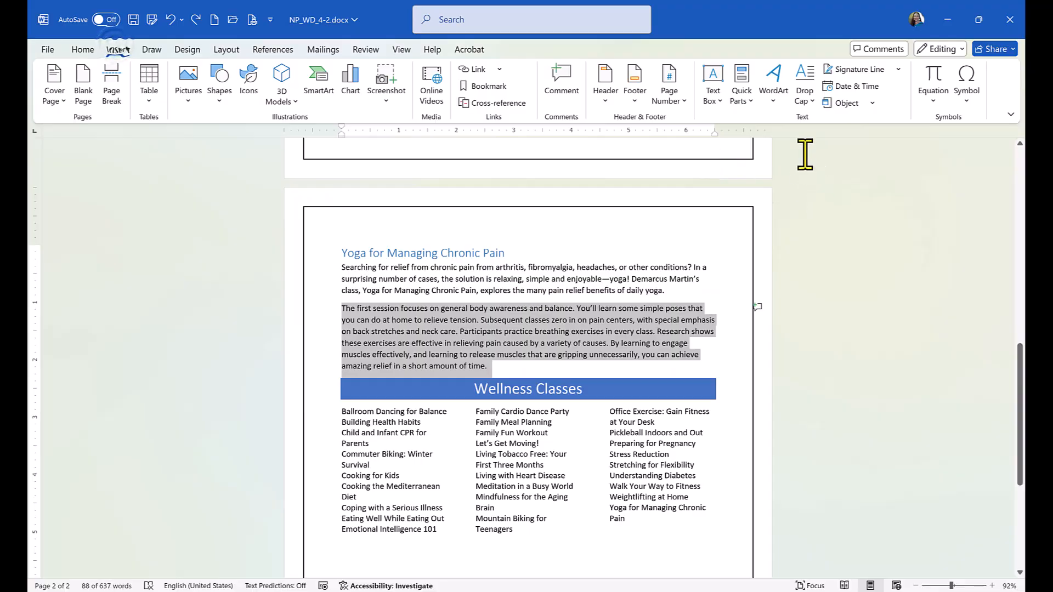
click(716, 102)
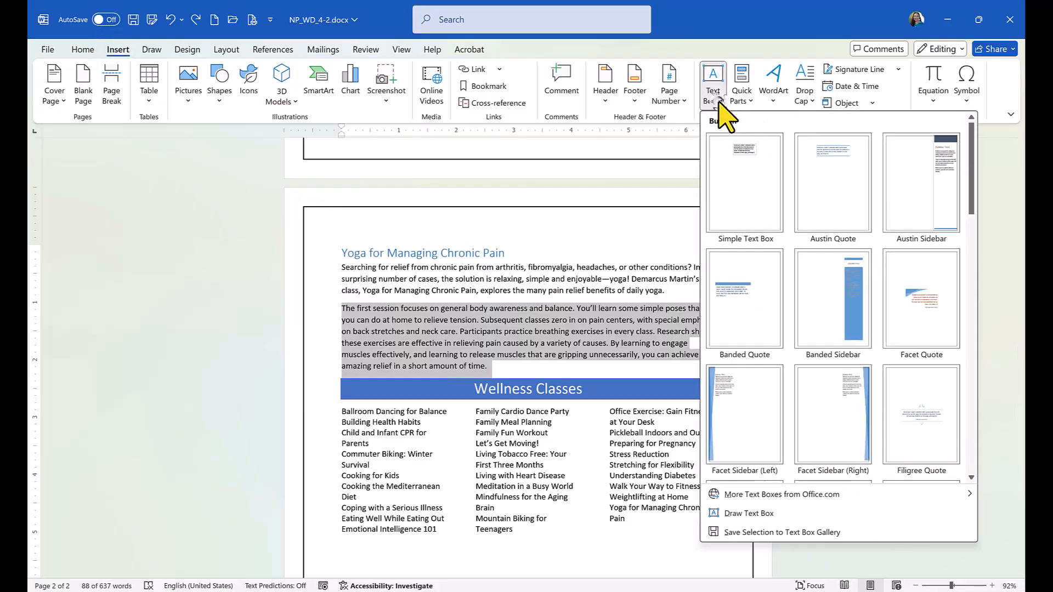
drag(755, 182, 756, 183)
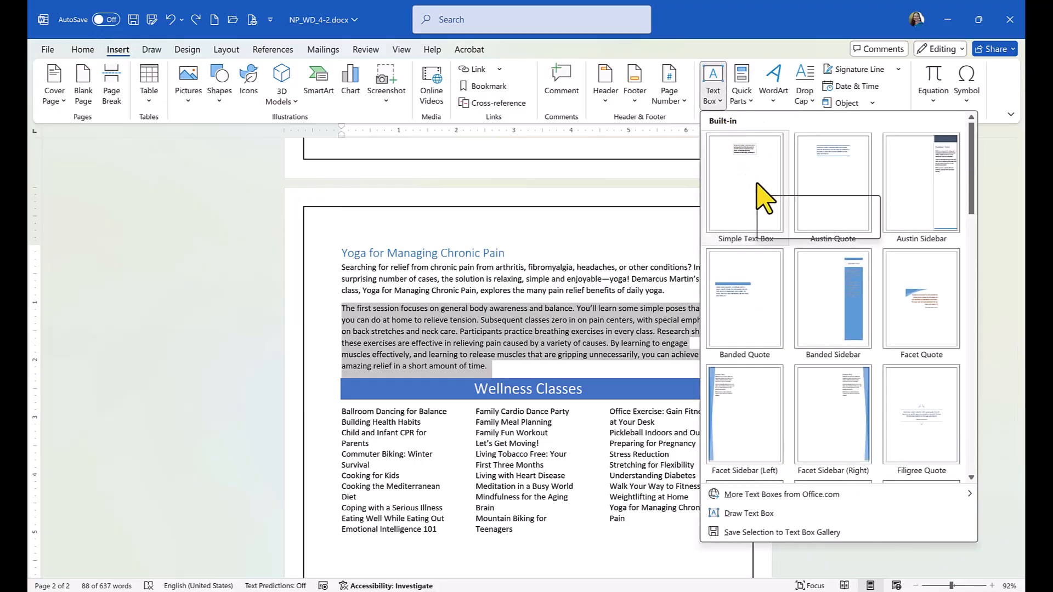
click(811, 168)
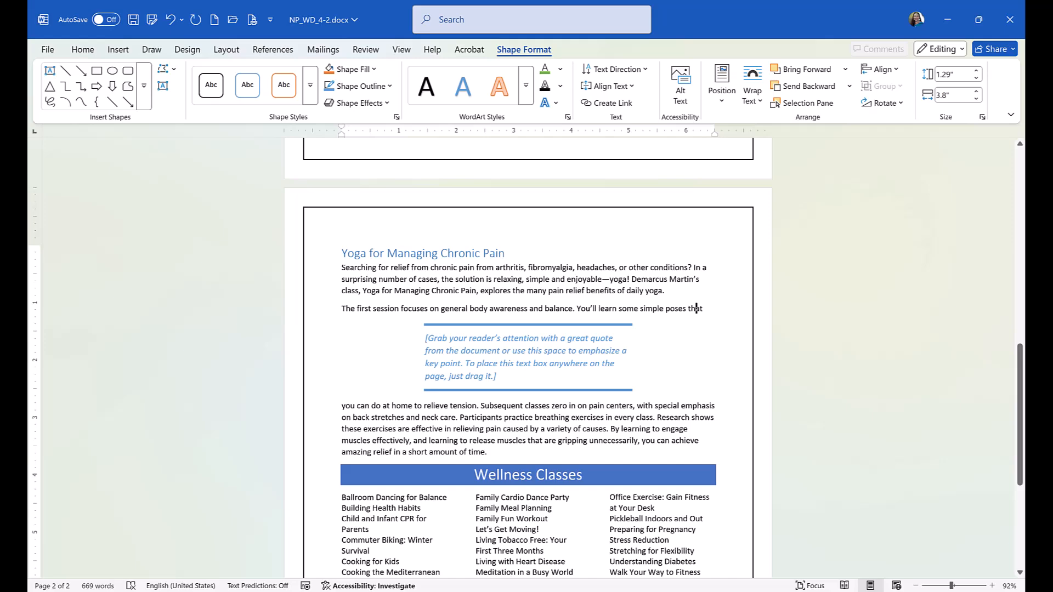
scroll(755, 290, up, 3)
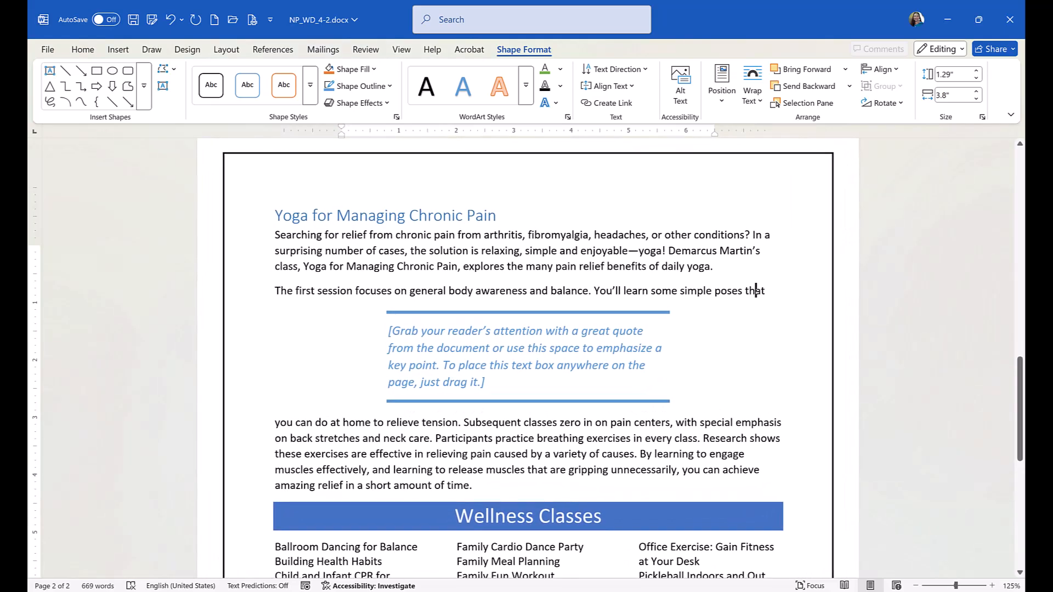
click(755, 290)
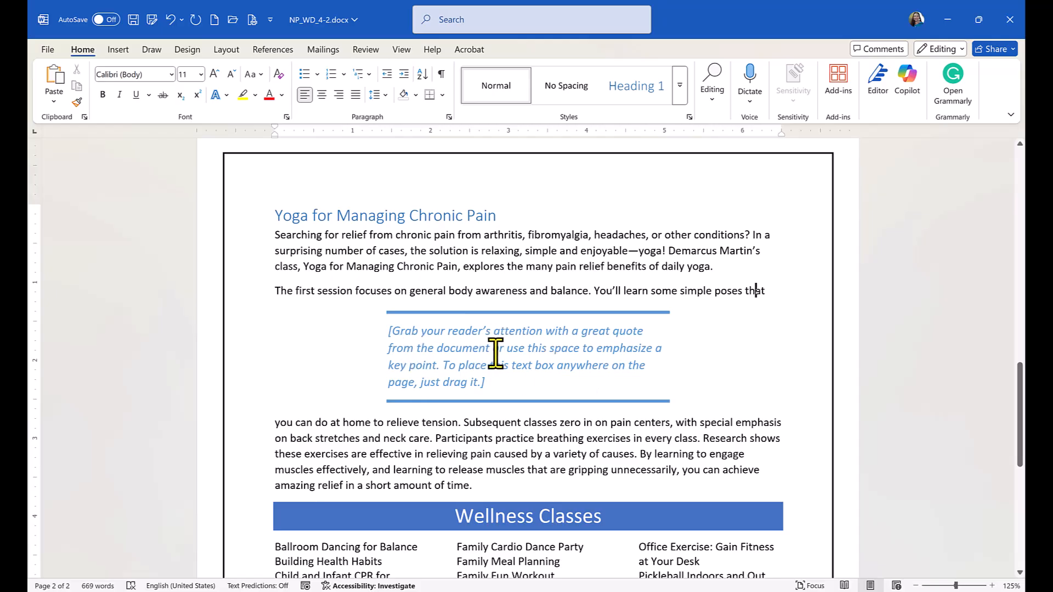
key(ctrl+z)
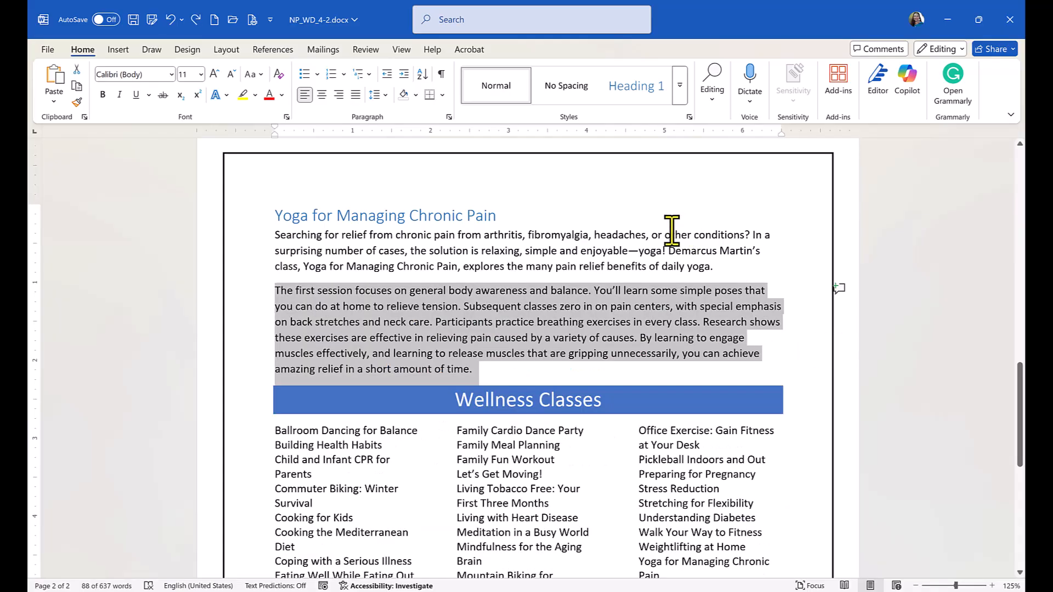
Insert a Simple Text Box at the second Yoga for Managing Chronic Pain paragraph and delete its placeholder text
click(117, 49)
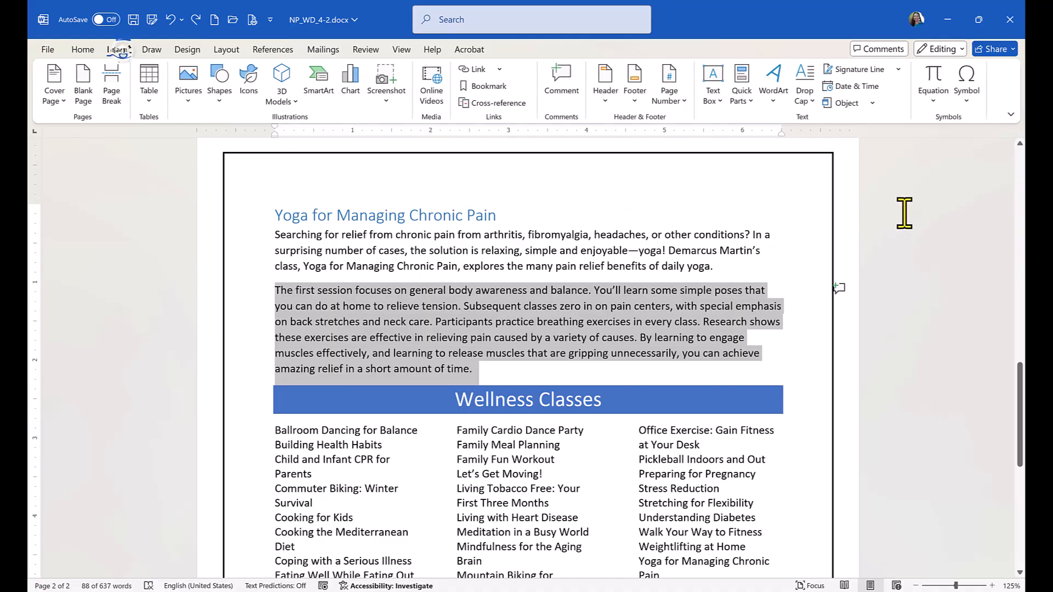
click(714, 101)
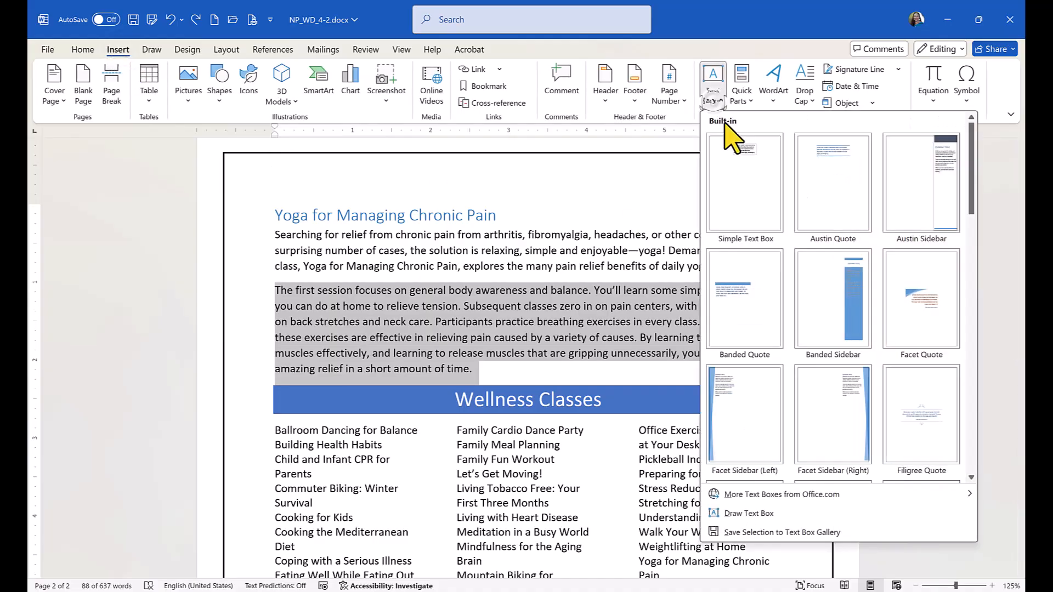
click(749, 186)
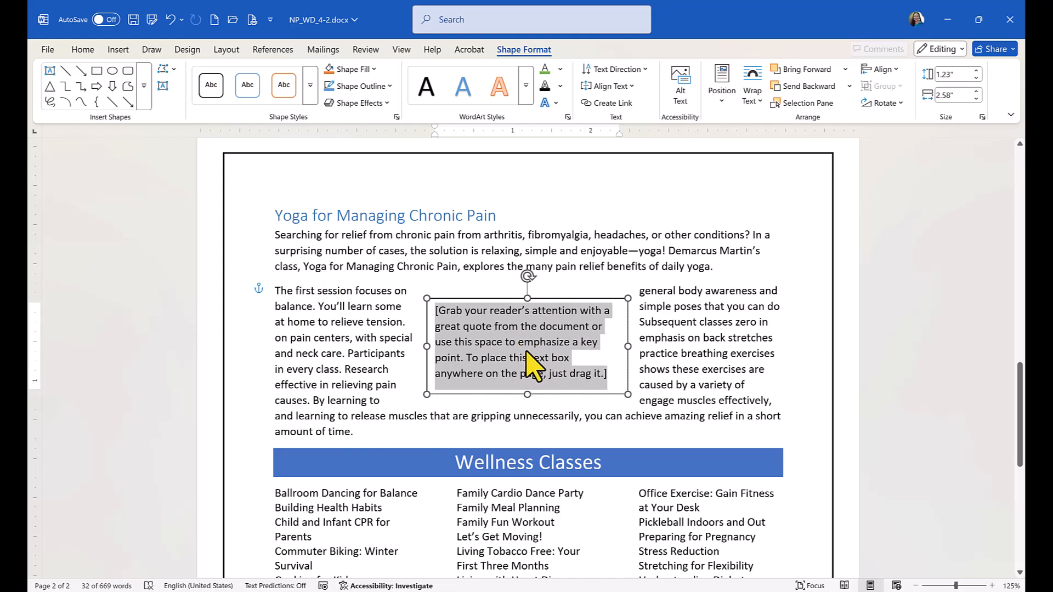
click(672, 317)
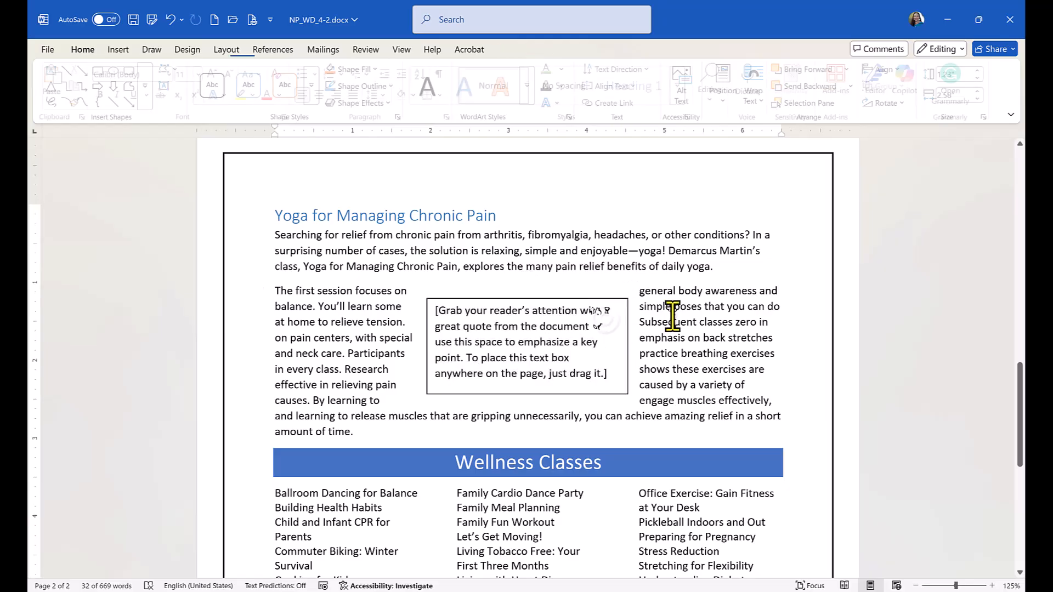
click(603, 347)
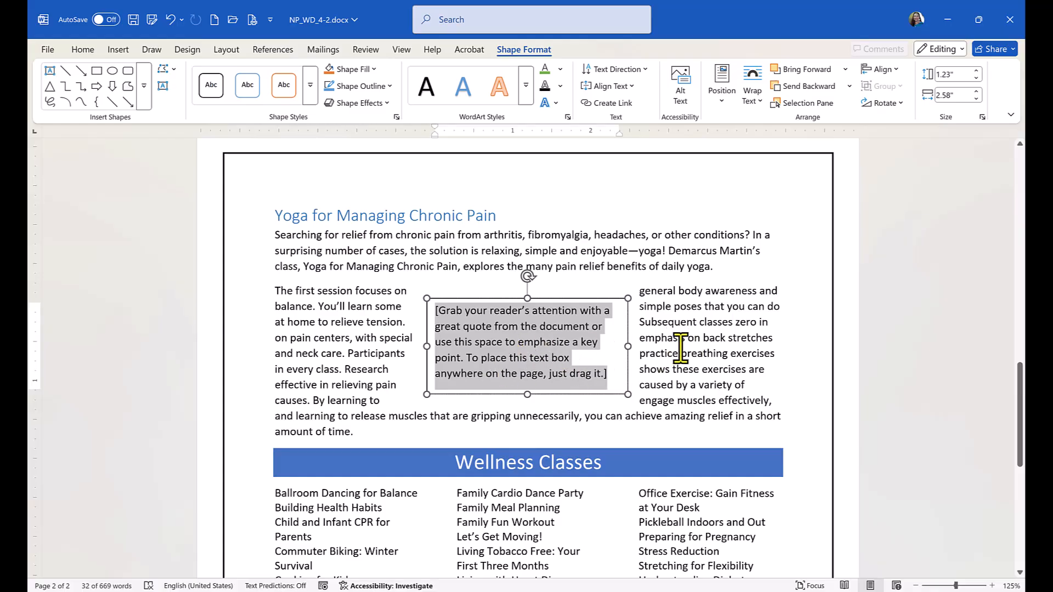
key(Delete)
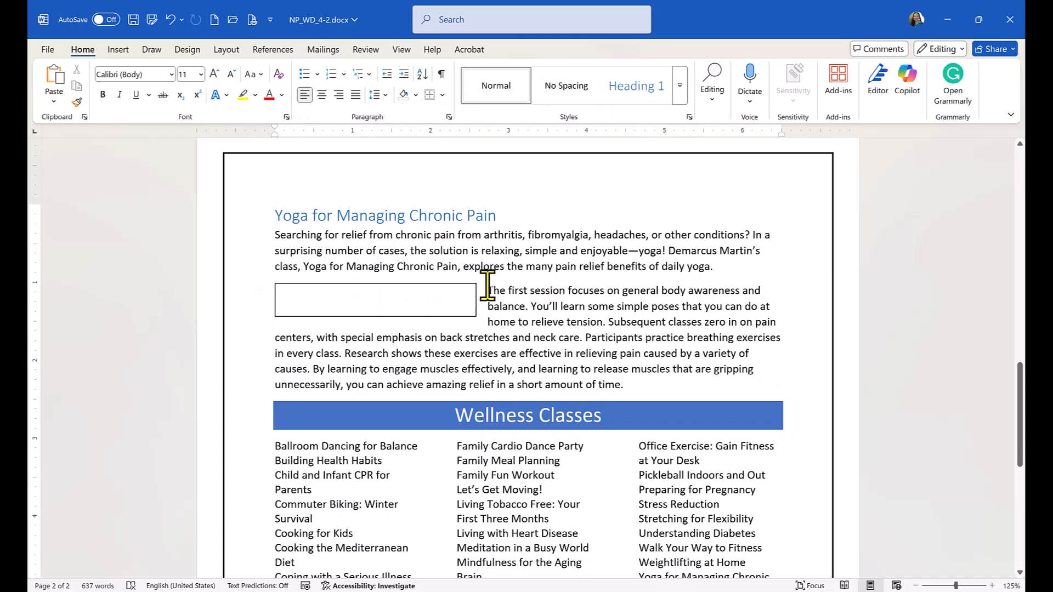
Move the paragraph starting "The first session focuses on" into the empty text box
drag(488, 287, 624, 386)
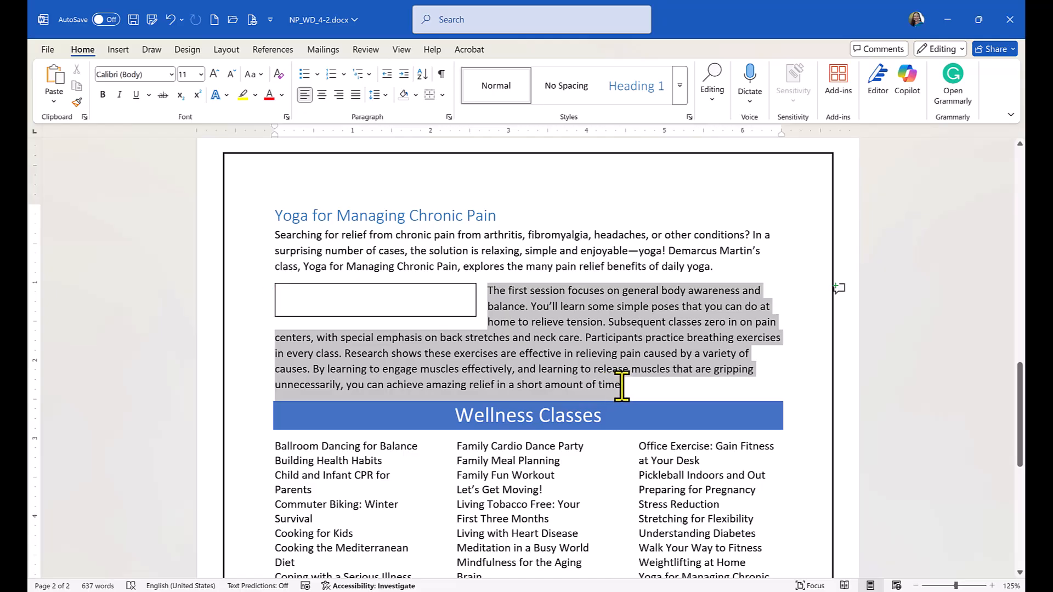
drag(622, 387, 645, 385)
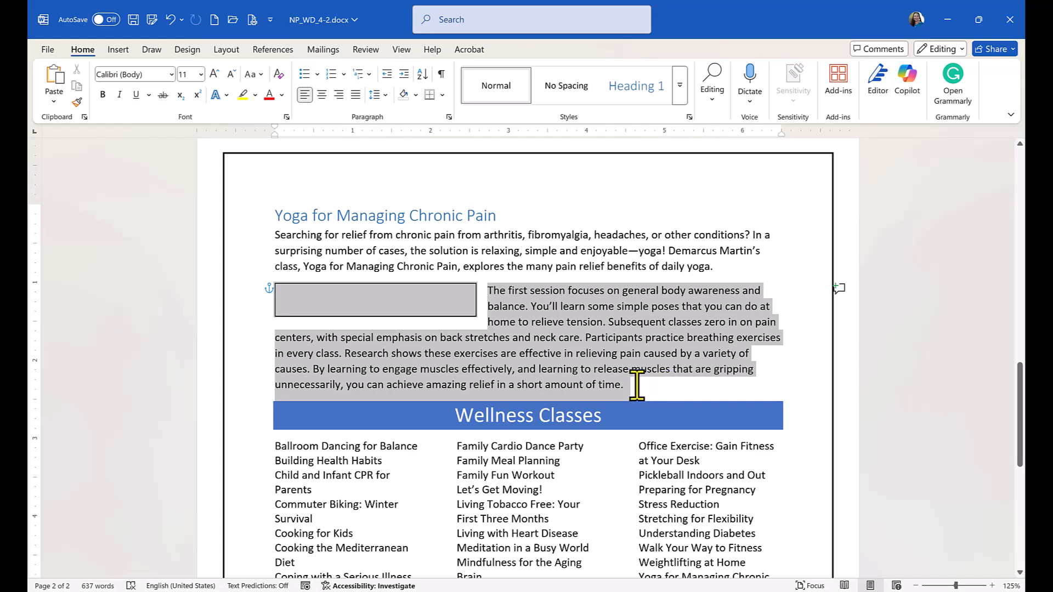
drag(626, 387, 333, 296)
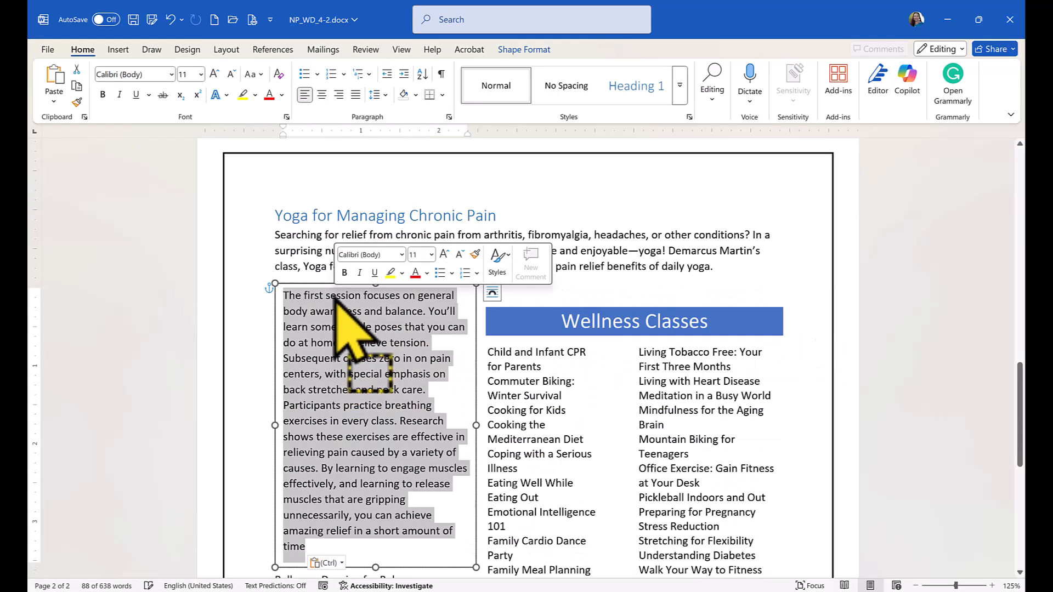
Set the text box's wrapping to Top and Bottom with its position fixed on the page, and undo the accidental text move
scroll(395, 425, down, 2)
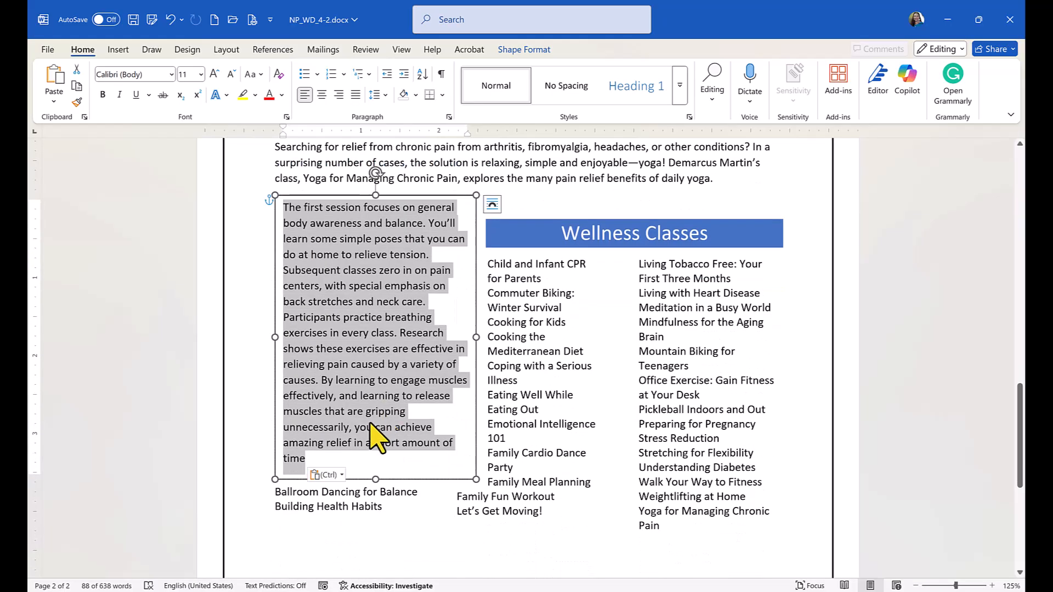
scroll(441, 384, up, 2)
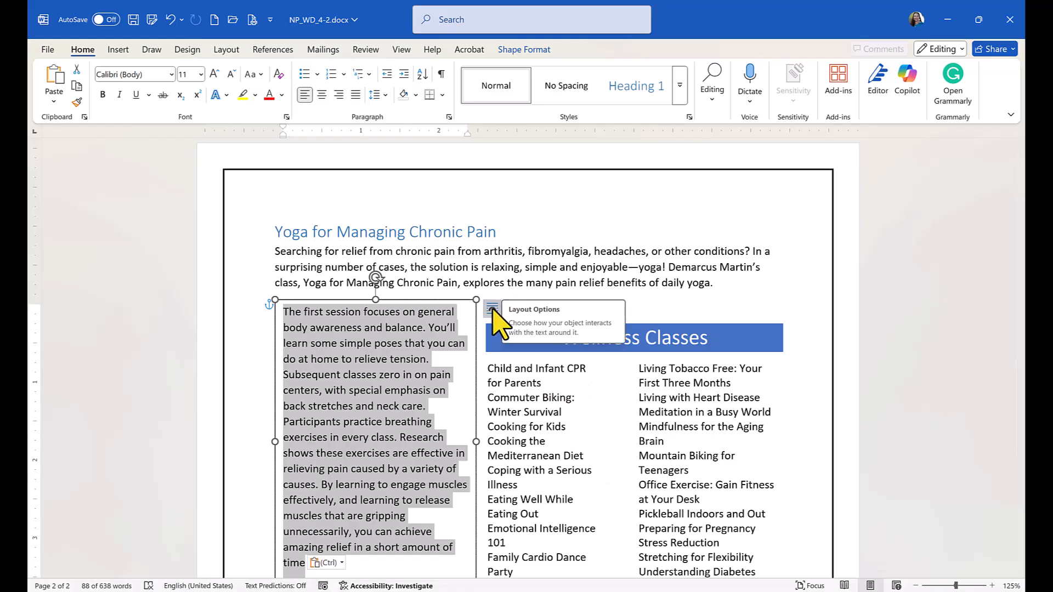
click(492, 309)
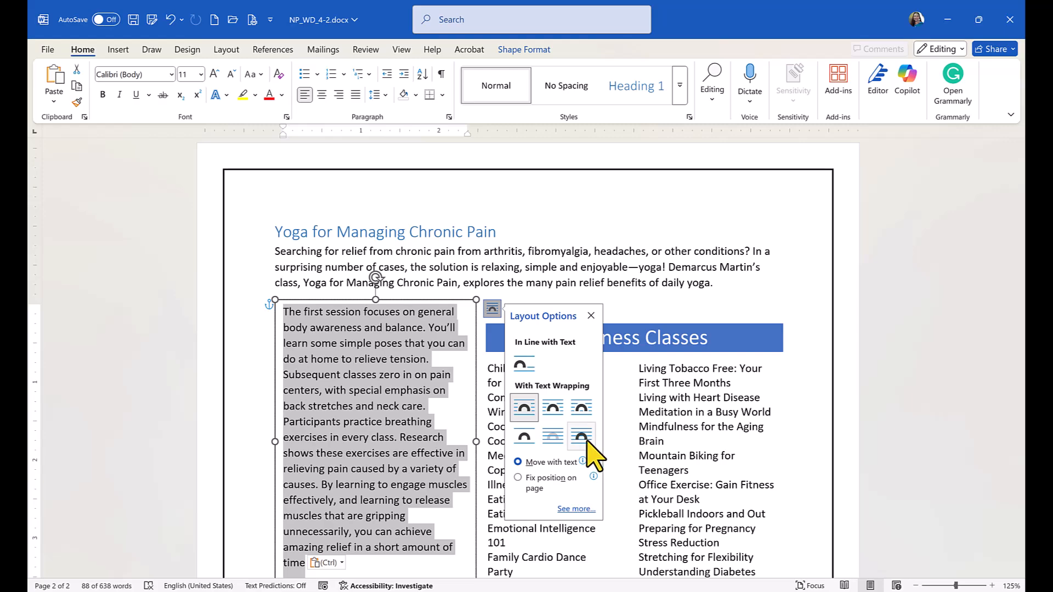
click(524, 437)
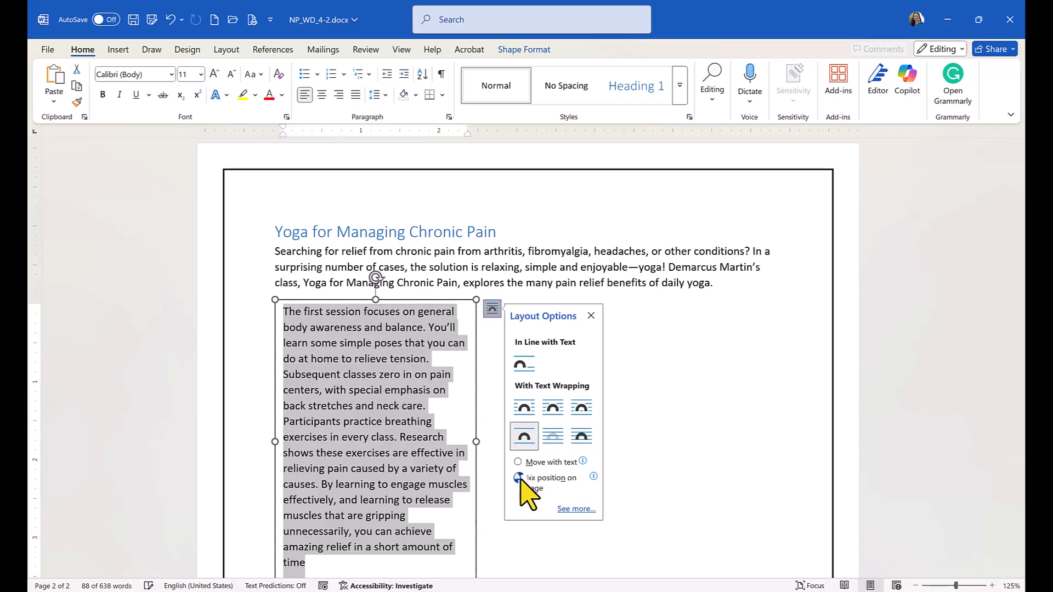
drag(447, 399, 524, 283)
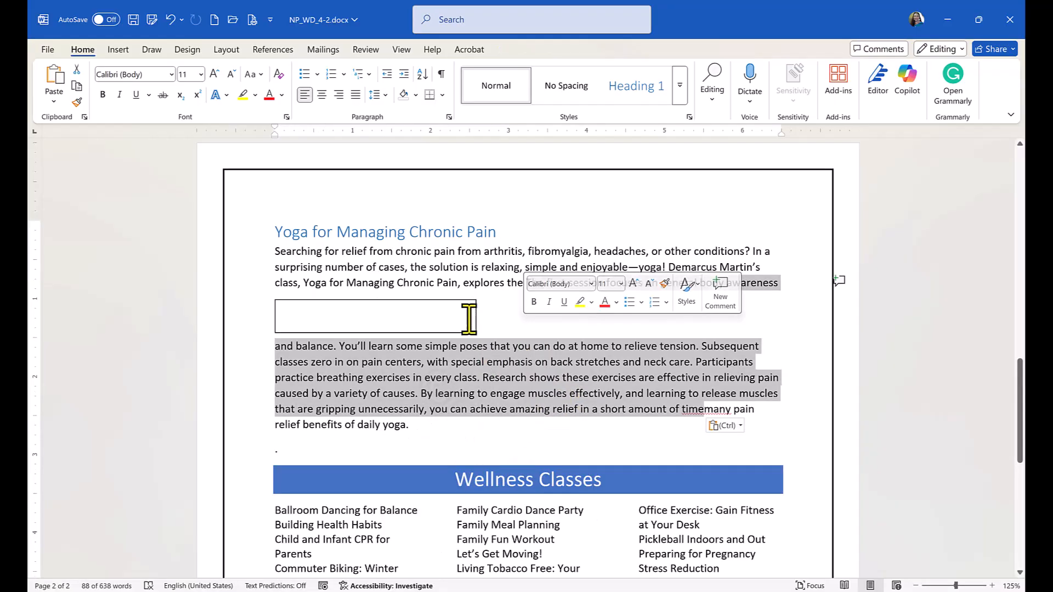
key(ctrl+z)
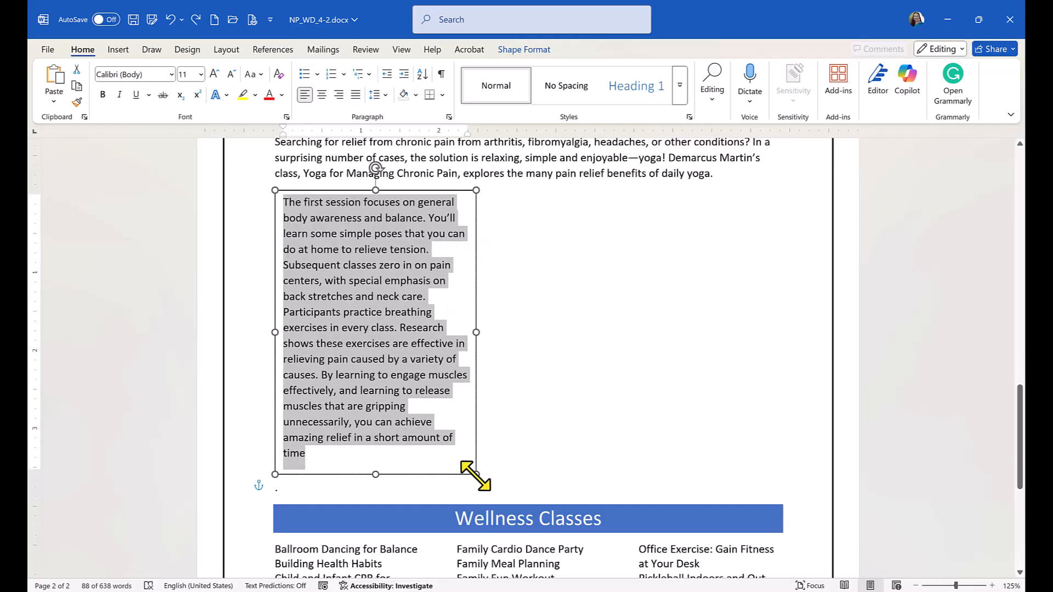
Resize the text box to span the page's text width, just tall enough to fit the whole paragraph
drag(475, 474, 788, 268)
scroll(900, 270, up, 3)
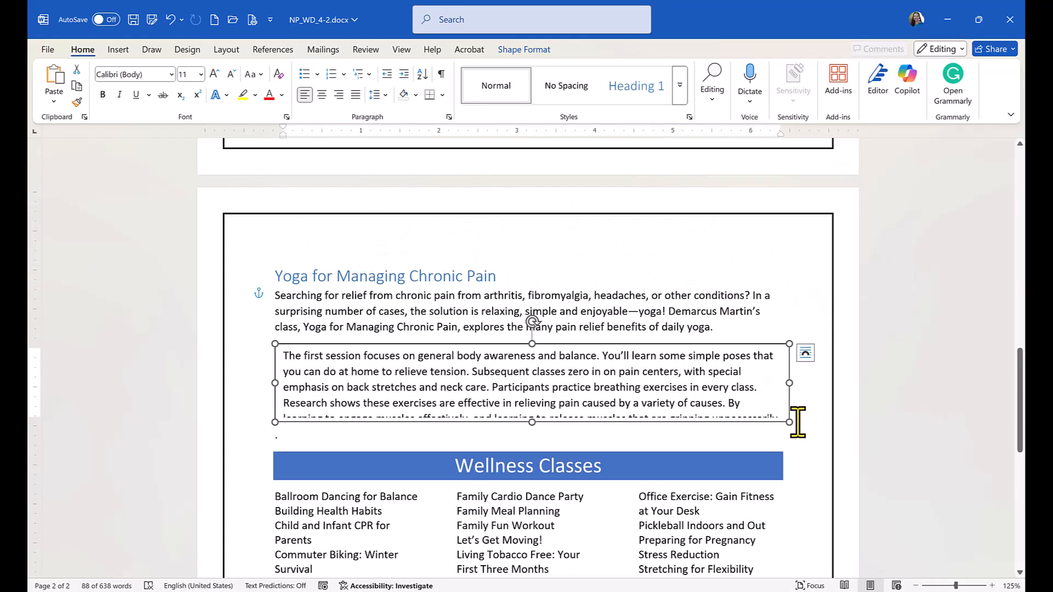
drag(533, 422, 540, 454)
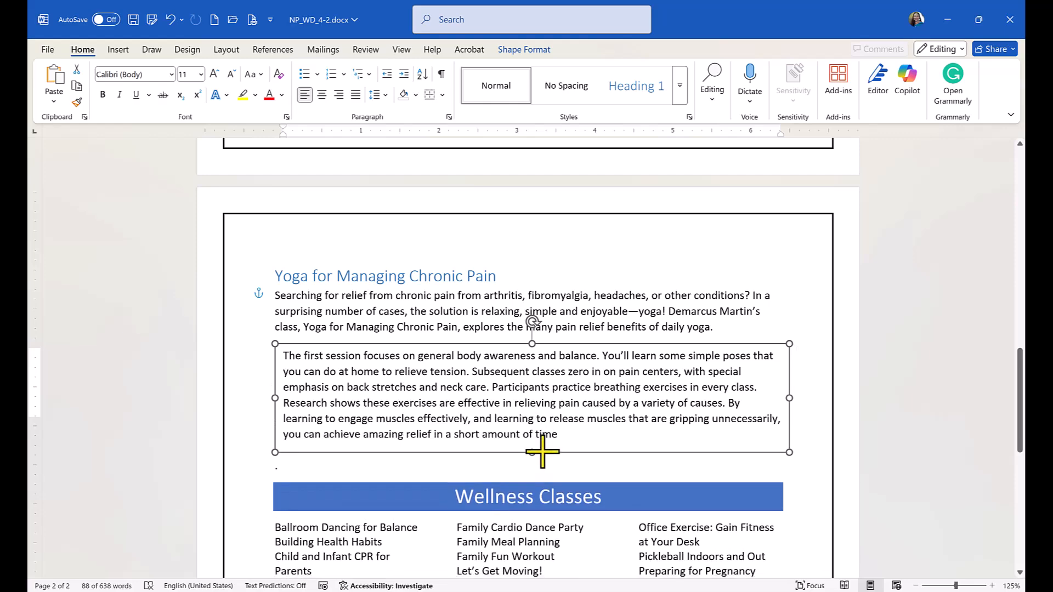
Remove the stray period below the text box and add a period after "amount of time" inside it
click(561, 433)
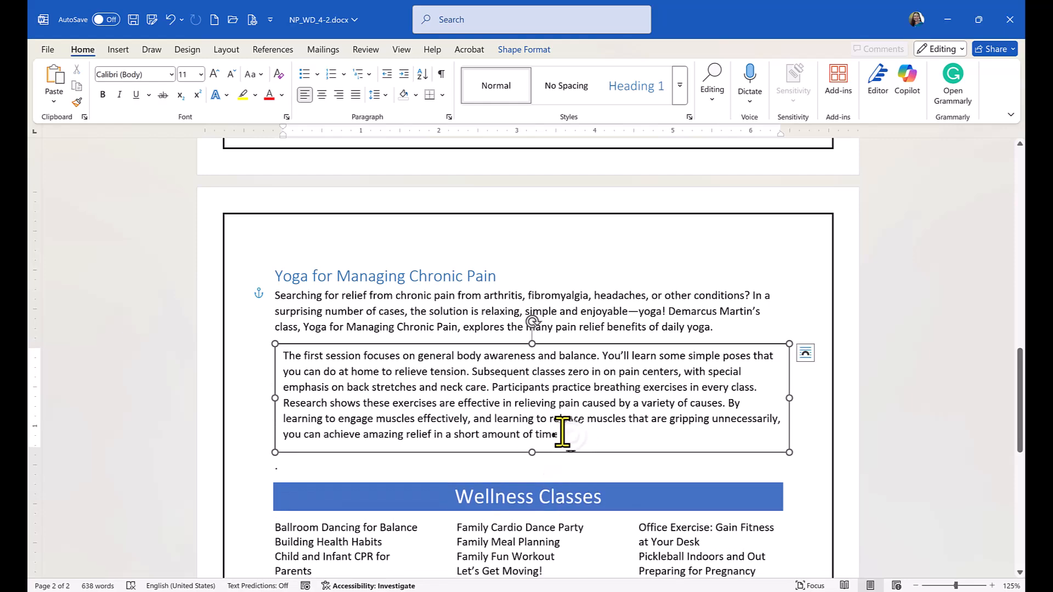
click(278, 468)
key(ctrl+z)
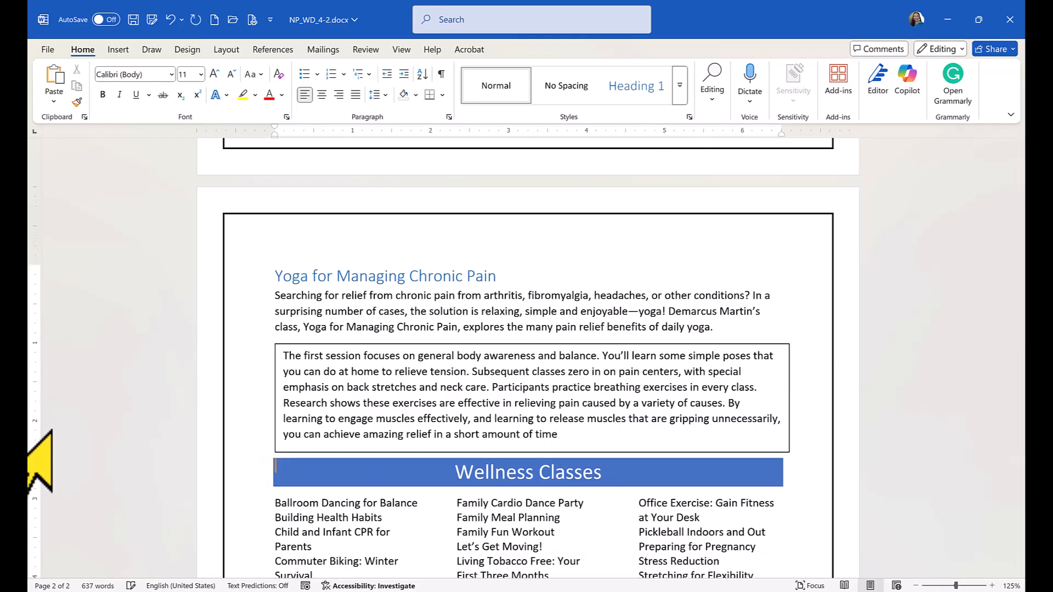
click(572, 438)
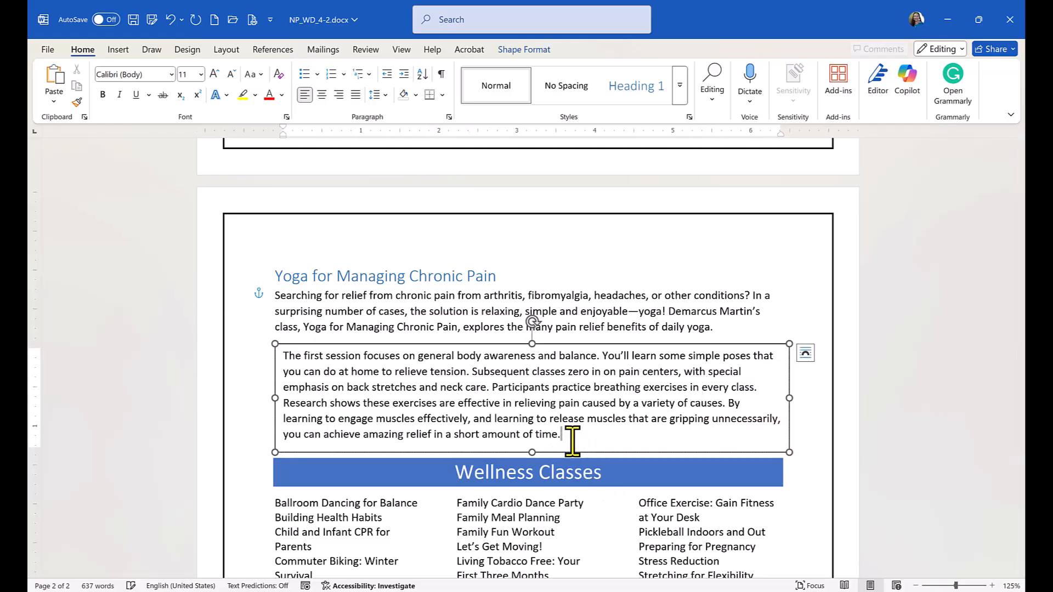
Add a blank line between the text box and the Wellness Classes heading
click(642, 527)
scroll(640, 528, down, 5)
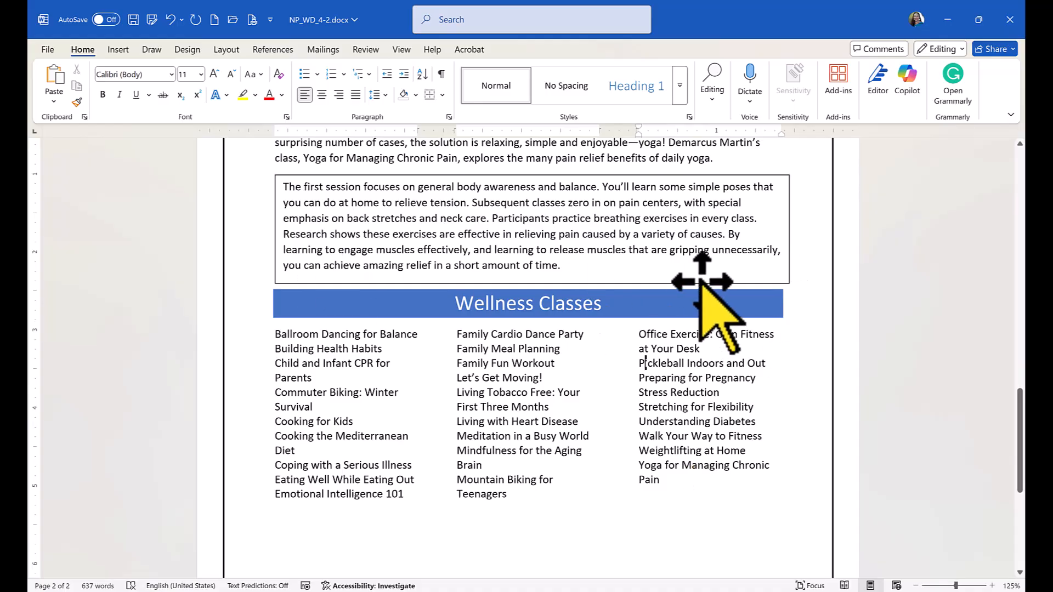
click(804, 266)
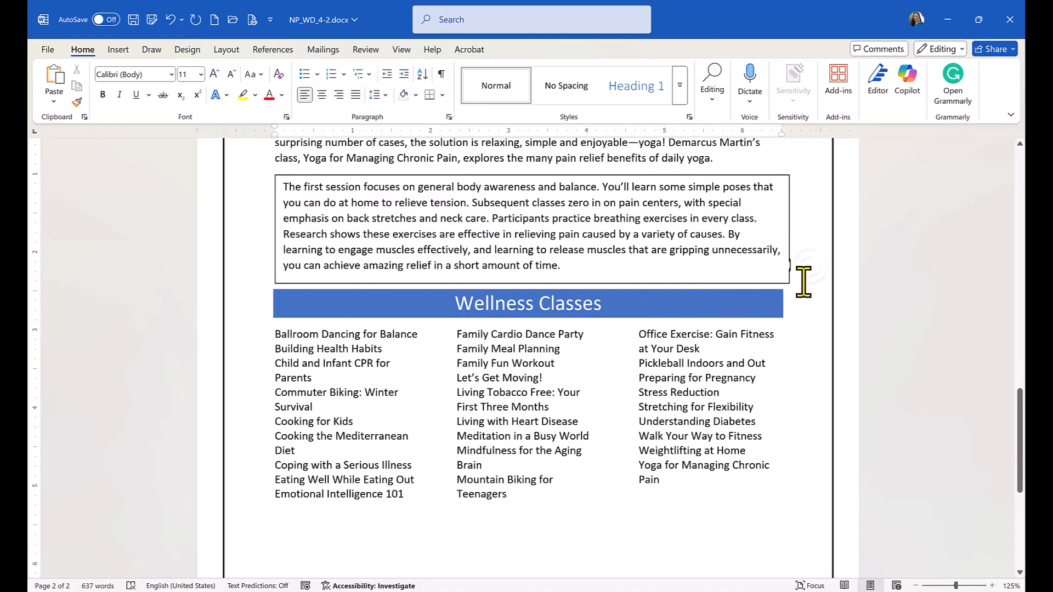
key(Return)
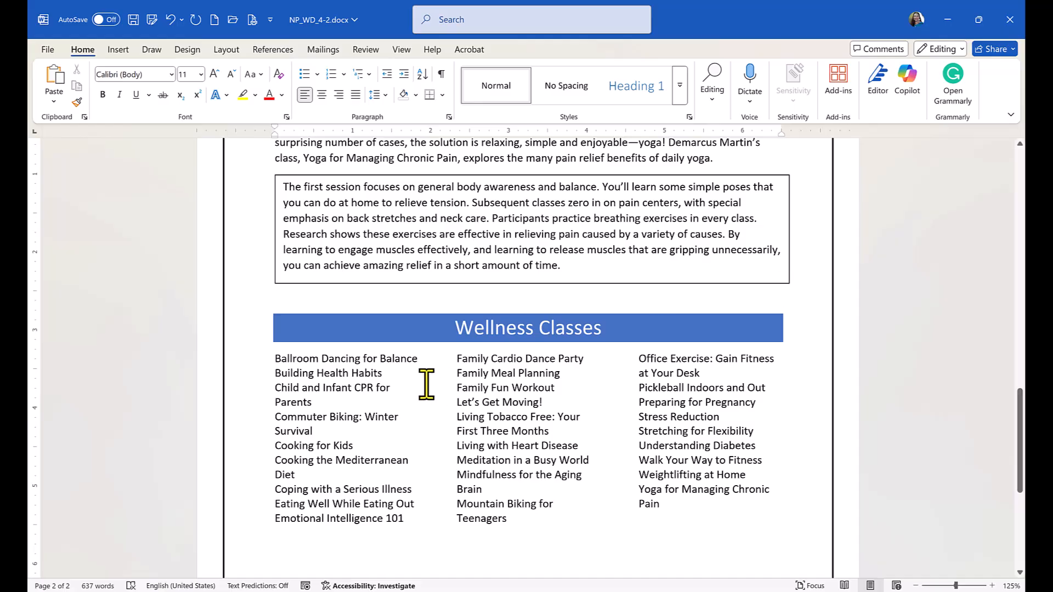
scroll(400, 394, up, 3)
scroll(399, 393, up, 1)
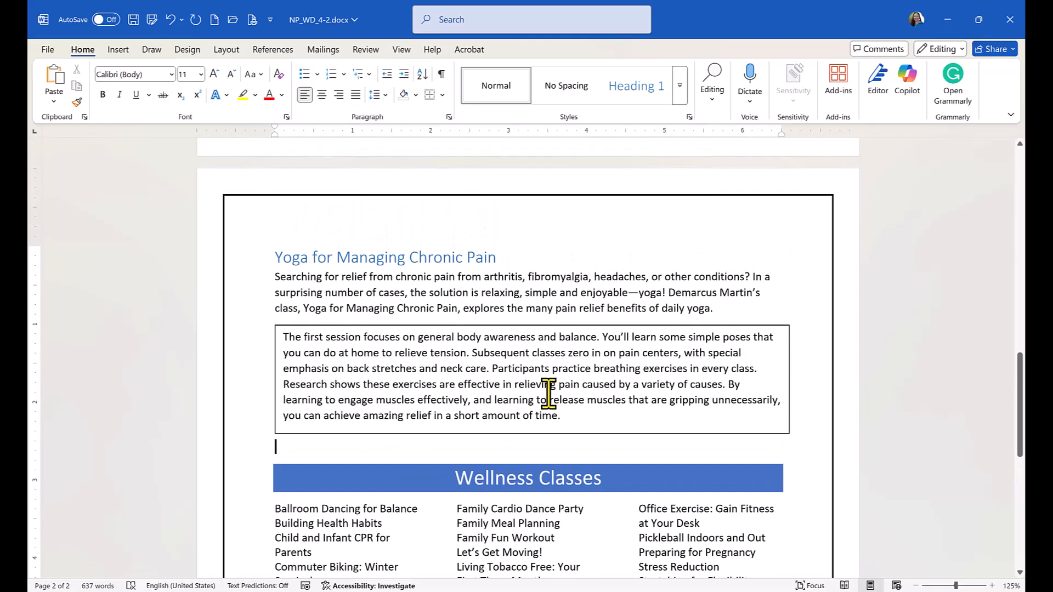
Apply the gold gradient shape style from the last row of theme styles to the yoga paragraph's text box
click(547, 388)
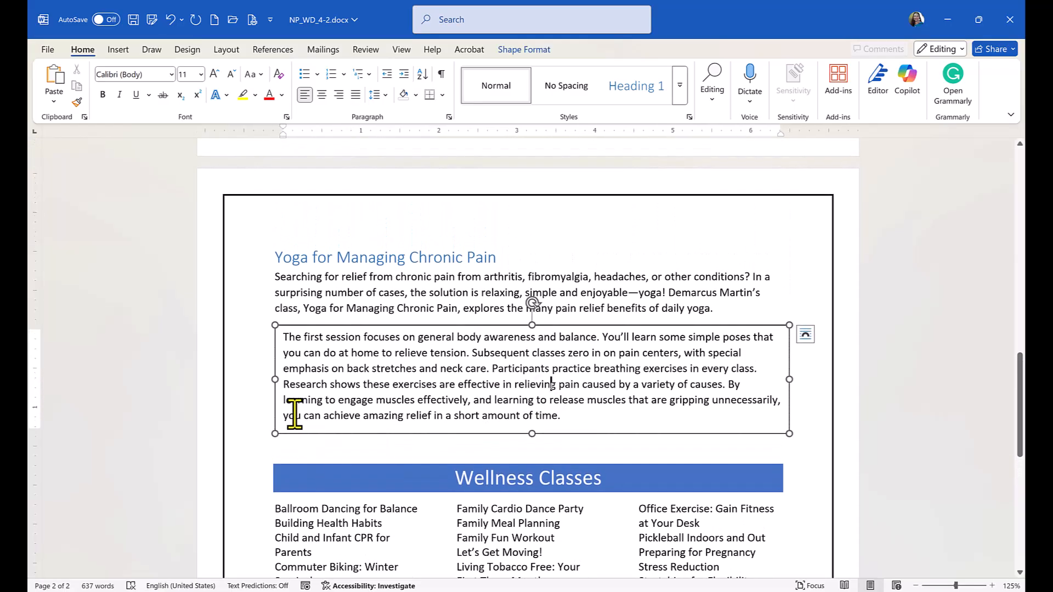
click(275, 358)
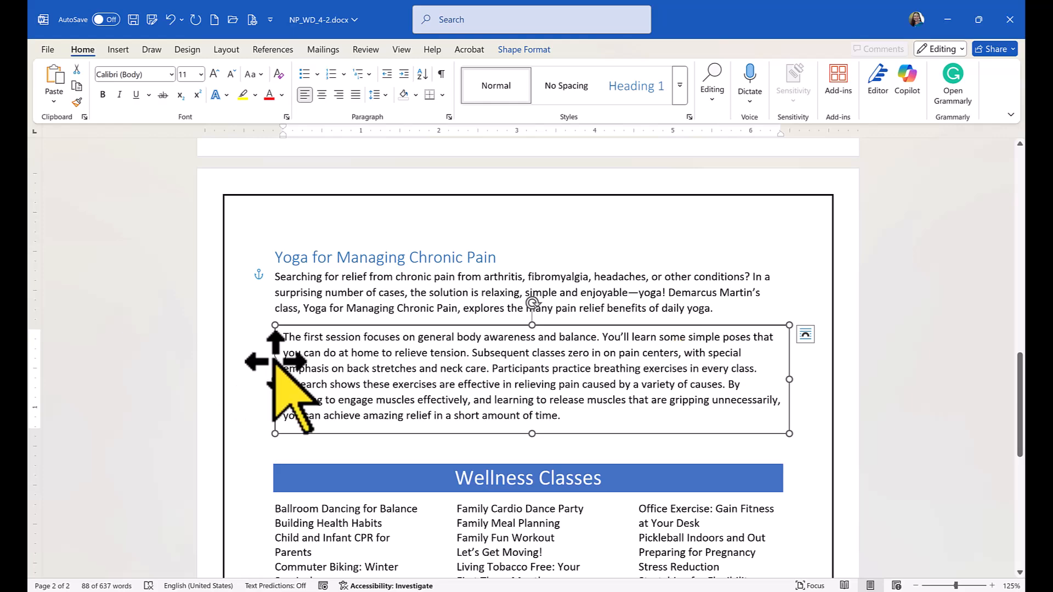
click(350, 365)
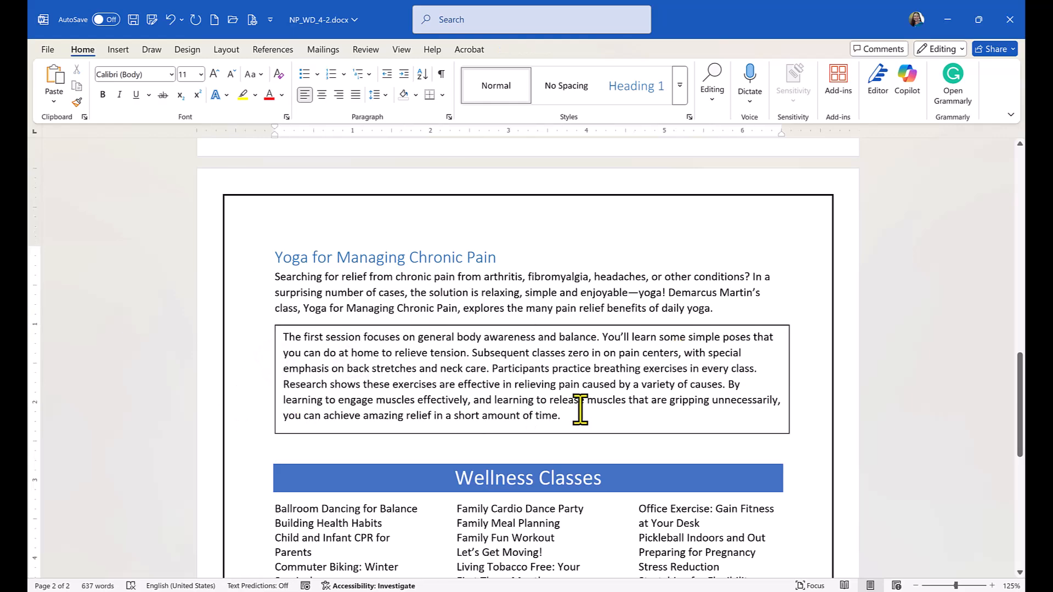
click(464, 368)
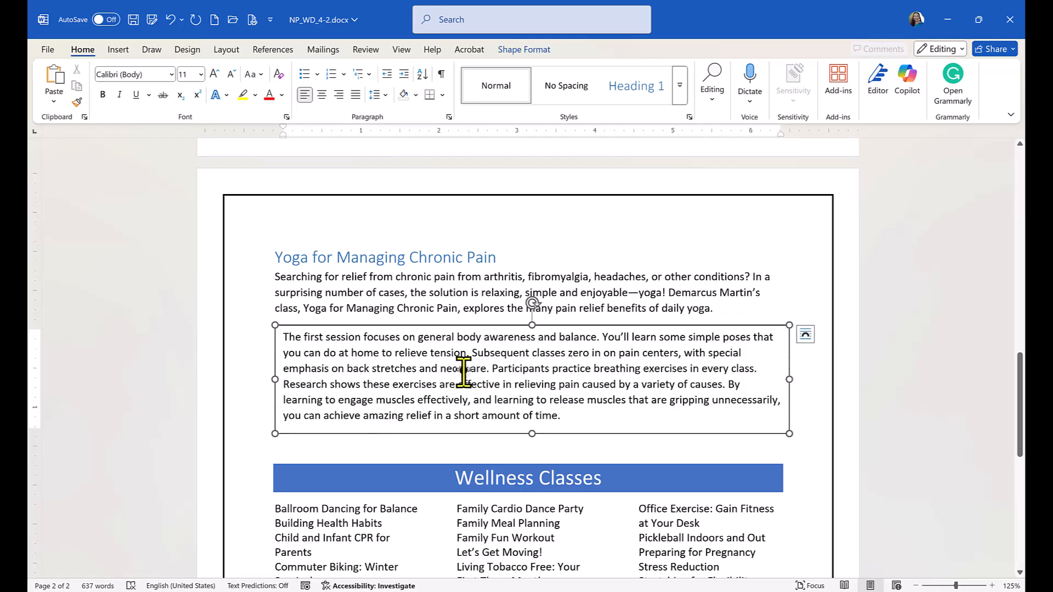
click(527, 50)
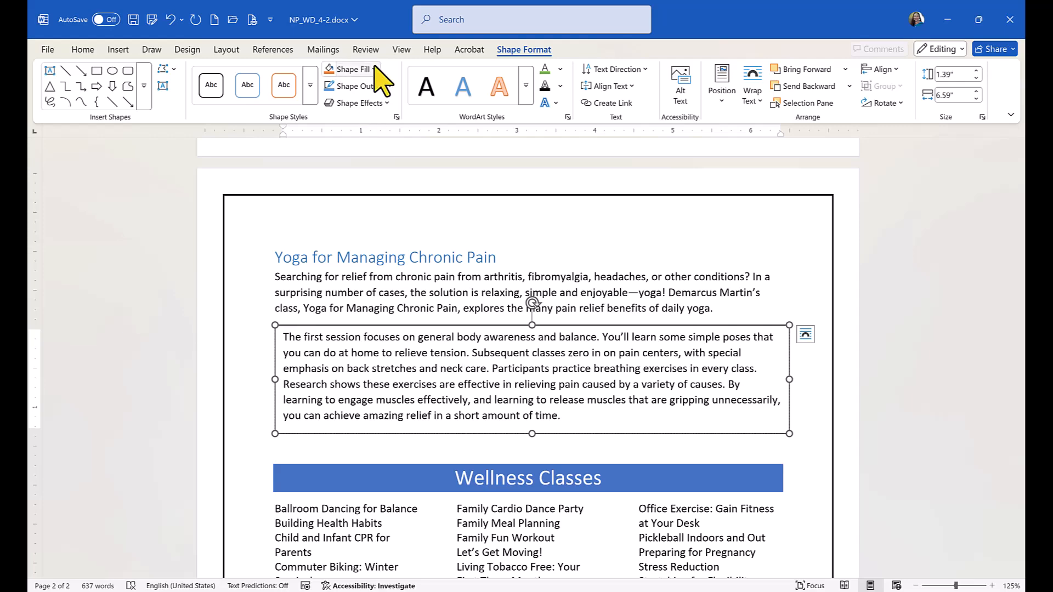
click(310, 88)
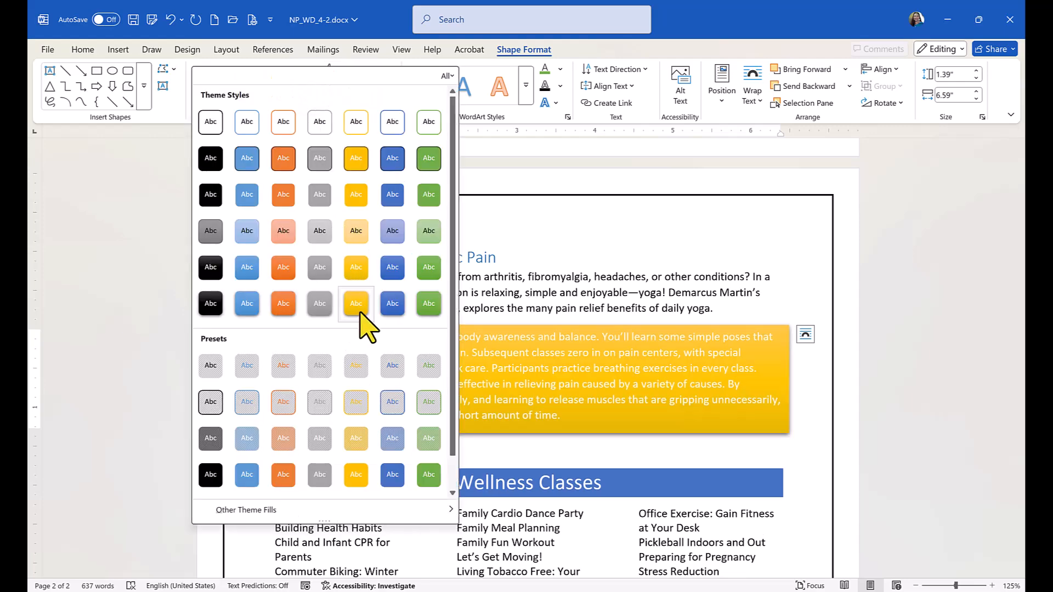
Set the font color of the whole paragraph inside the gold text box to the black theme color
click(519, 406)
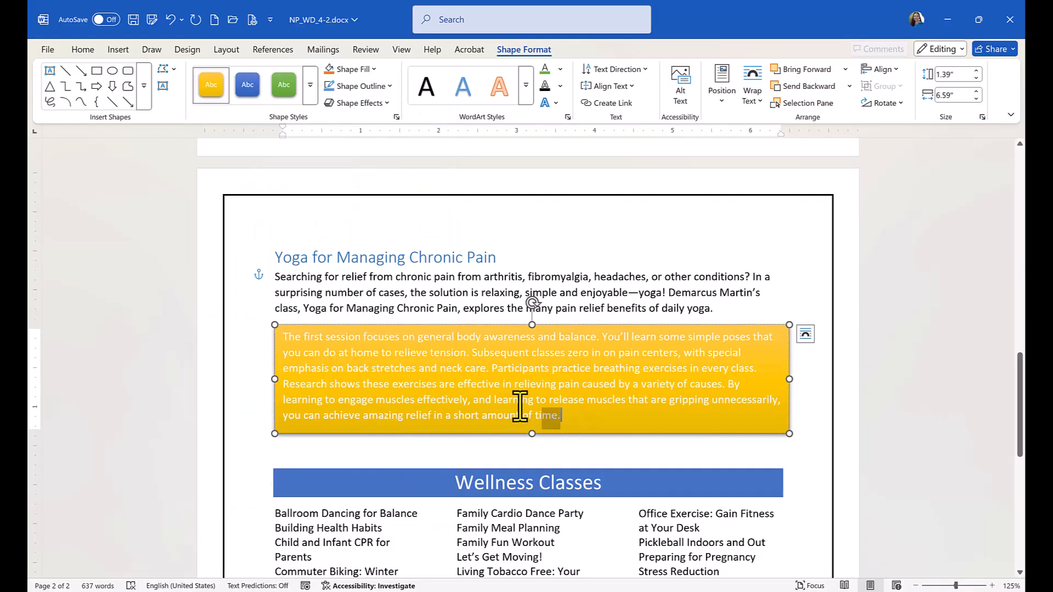
drag(519, 407, 280, 340)
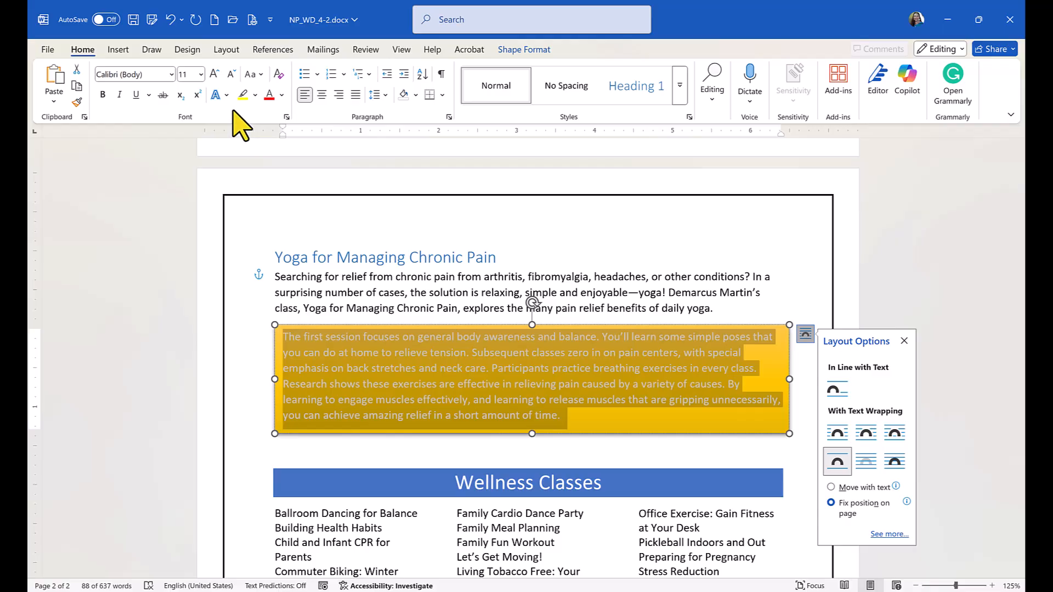
click(282, 96)
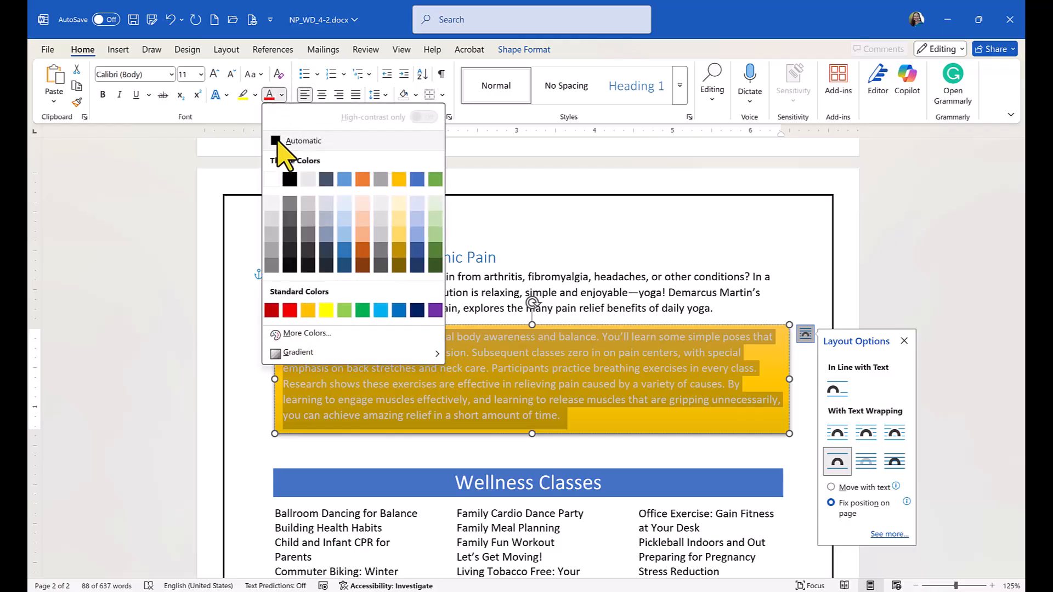
click(277, 142)
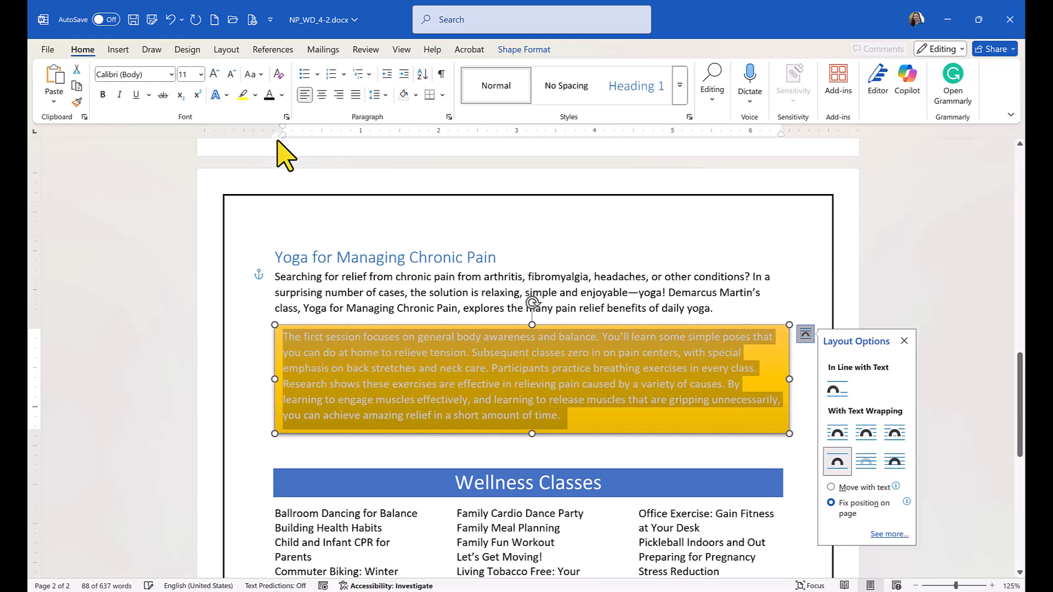
click(281, 96)
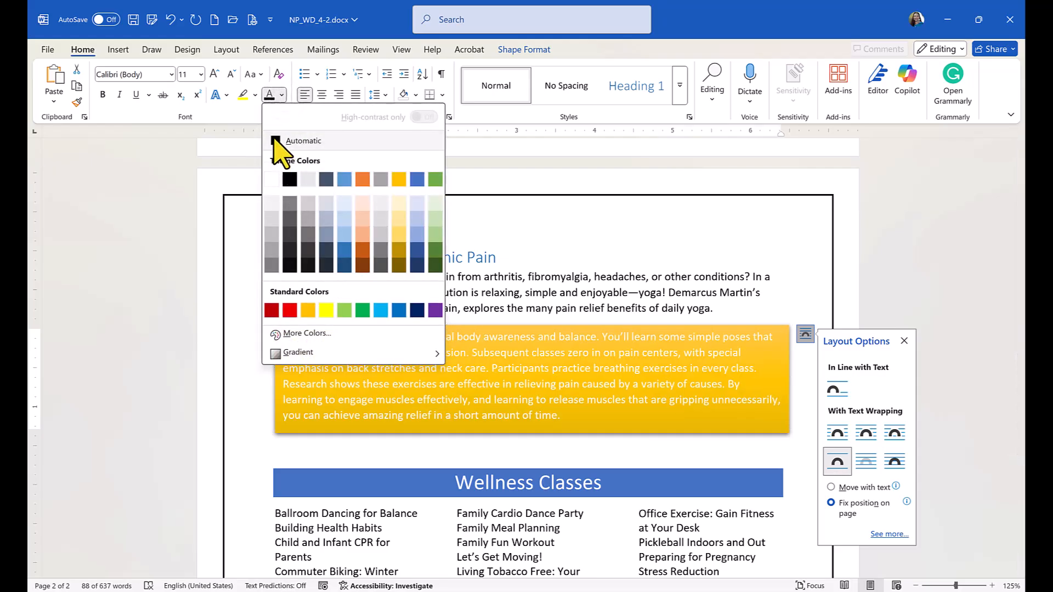
click(289, 179)
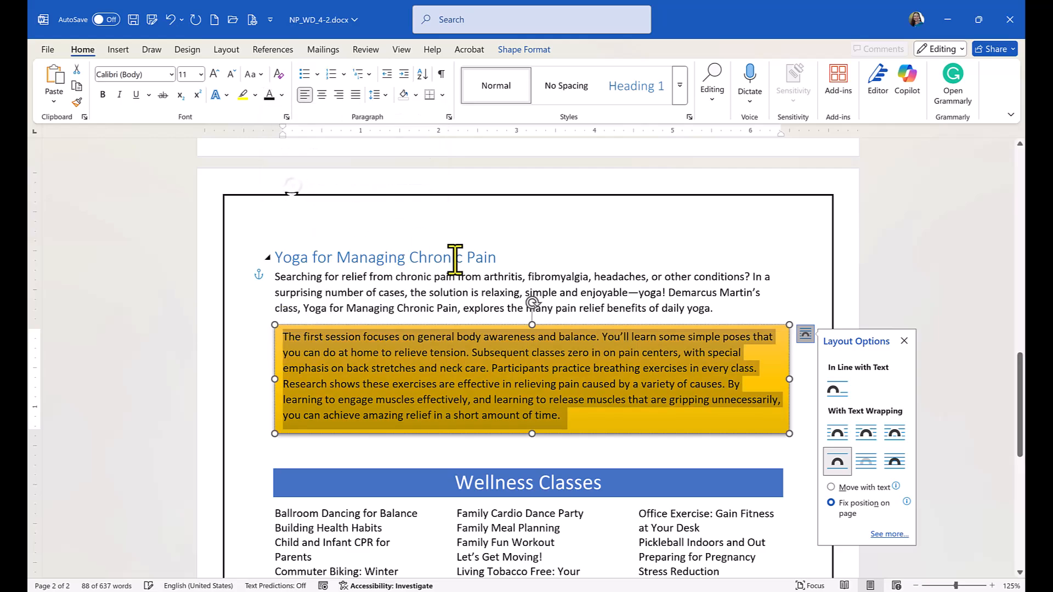
click(539, 274)
Review the overall layout of both newsletter pages, from the WordArt title to the Wellness Classes columns
ctrl+scroll(866, 286, down, 5)
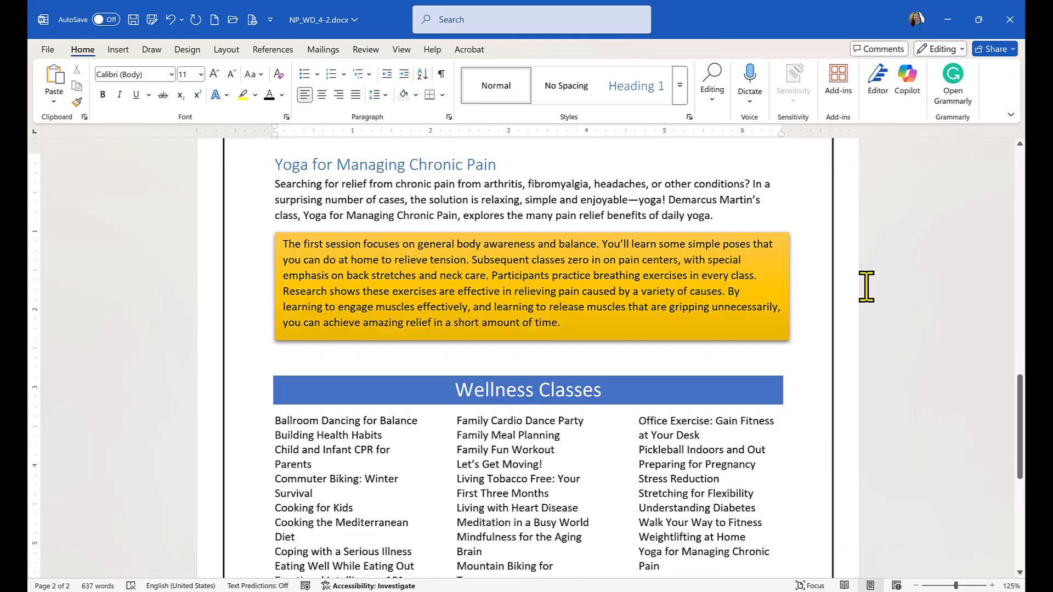
ctrl+scroll(866, 286, down, 3)
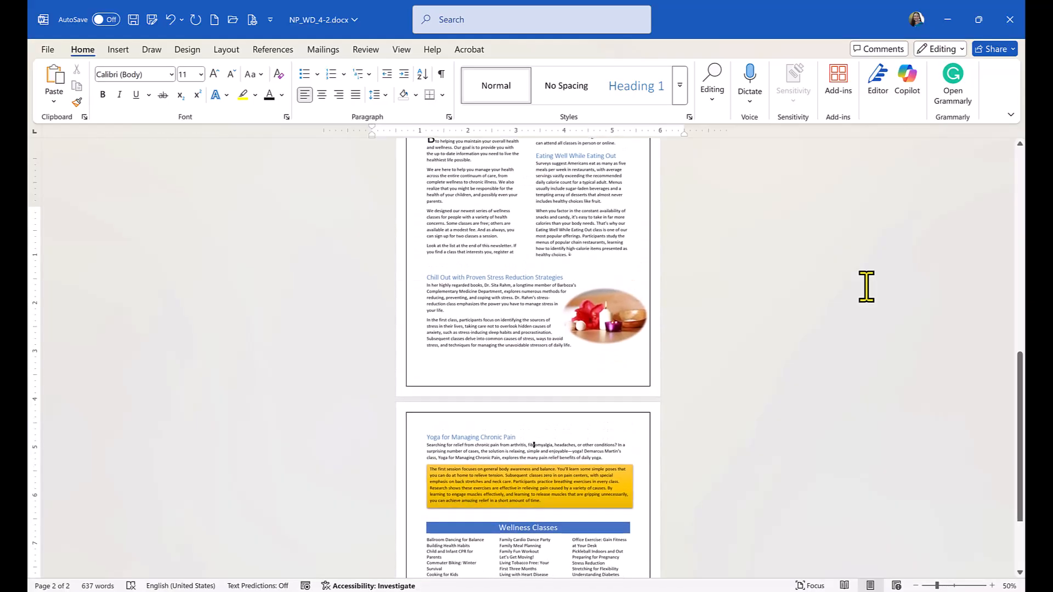
scroll(866, 286, up, 4)
scroll(866, 287, down, 8)
scroll(866, 286, down, 2)
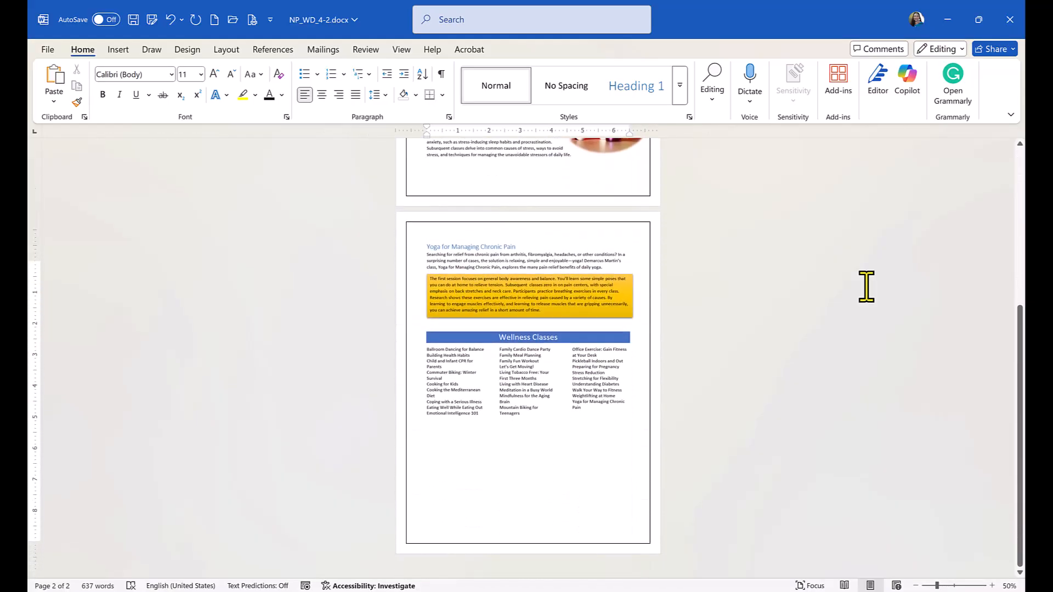
scroll(866, 286, up, 10)
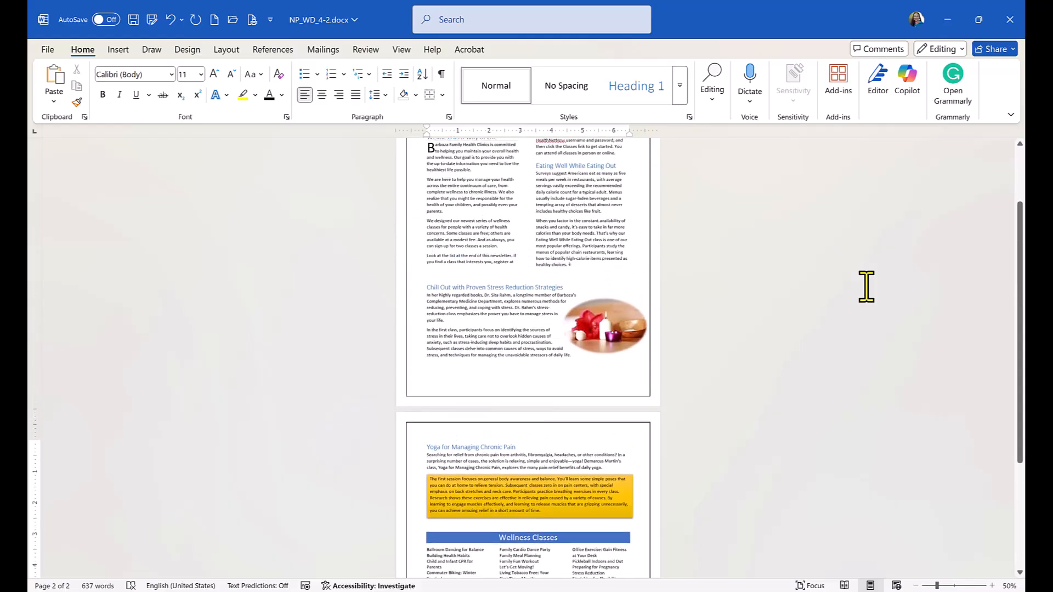
scroll(768, 283, down, 1)
ctrl+scroll(527, 288, up, 3)
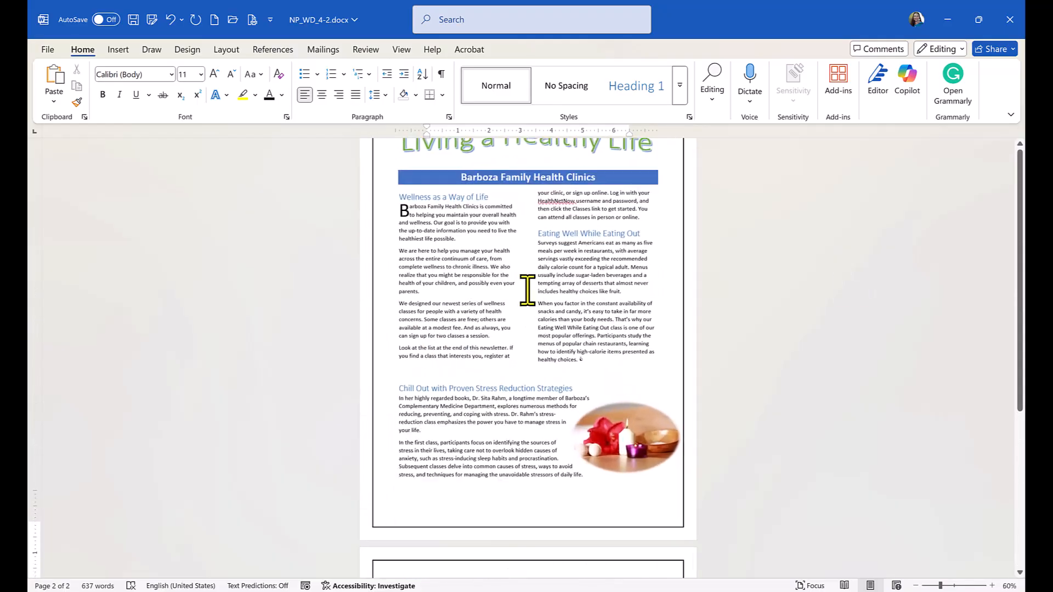
scroll(527, 289, up, 3)
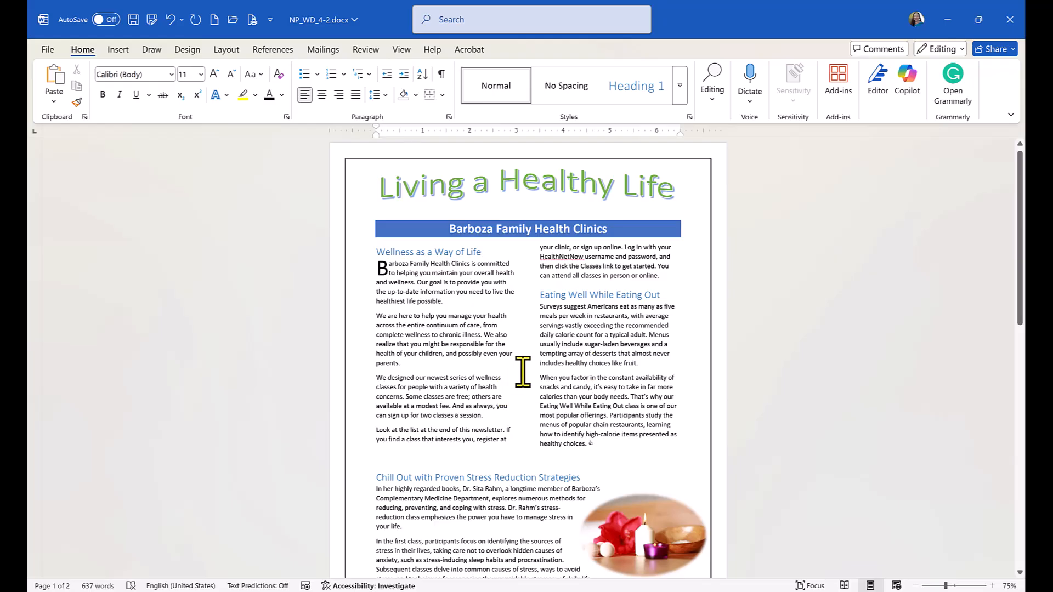
scroll(608, 355, down, 6)
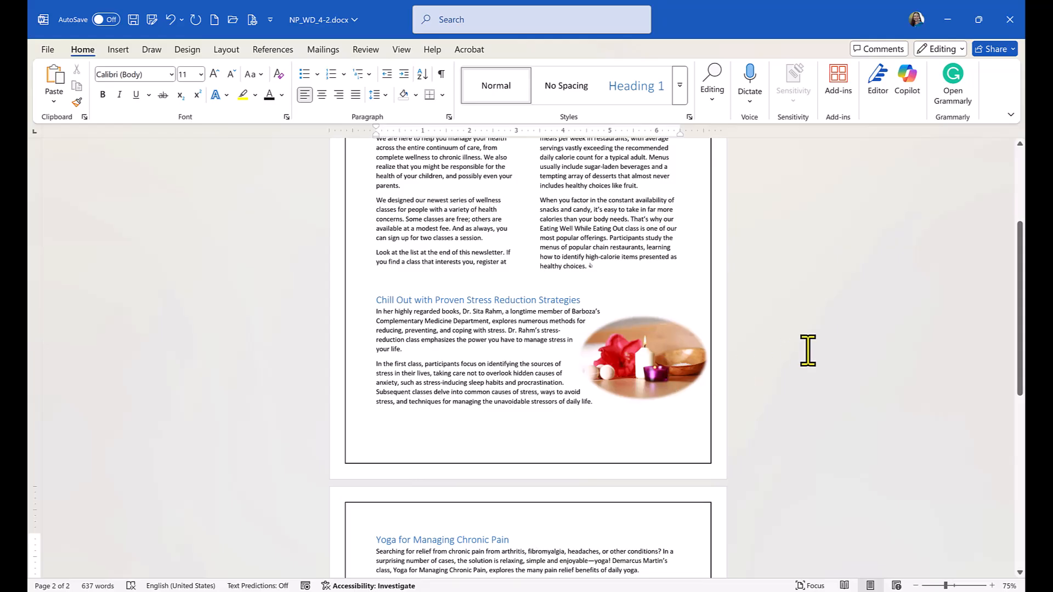
scroll(807, 351, up, 5)
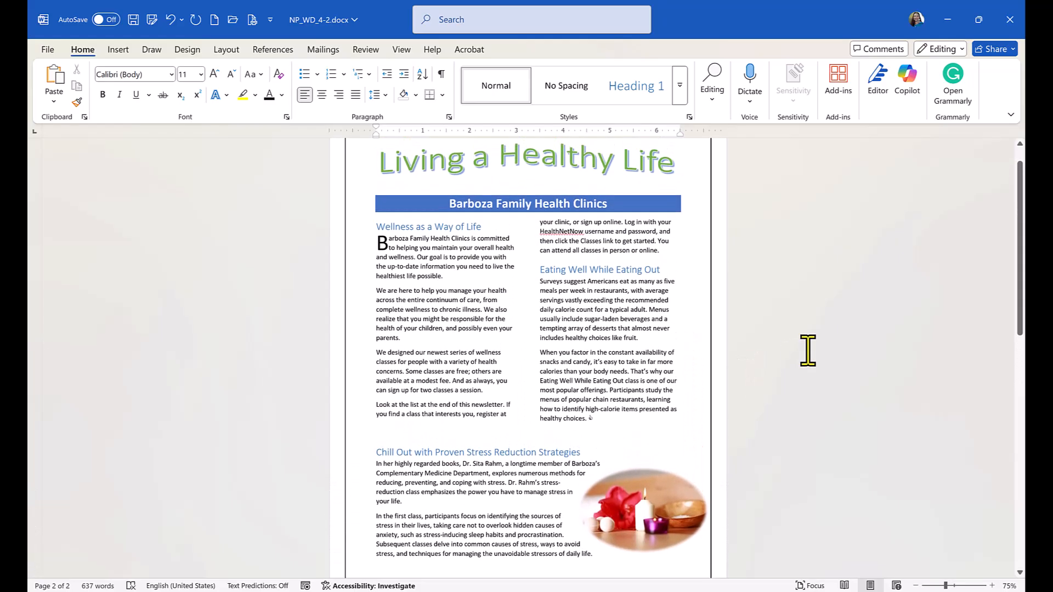
scroll(812, 351, down, 14)
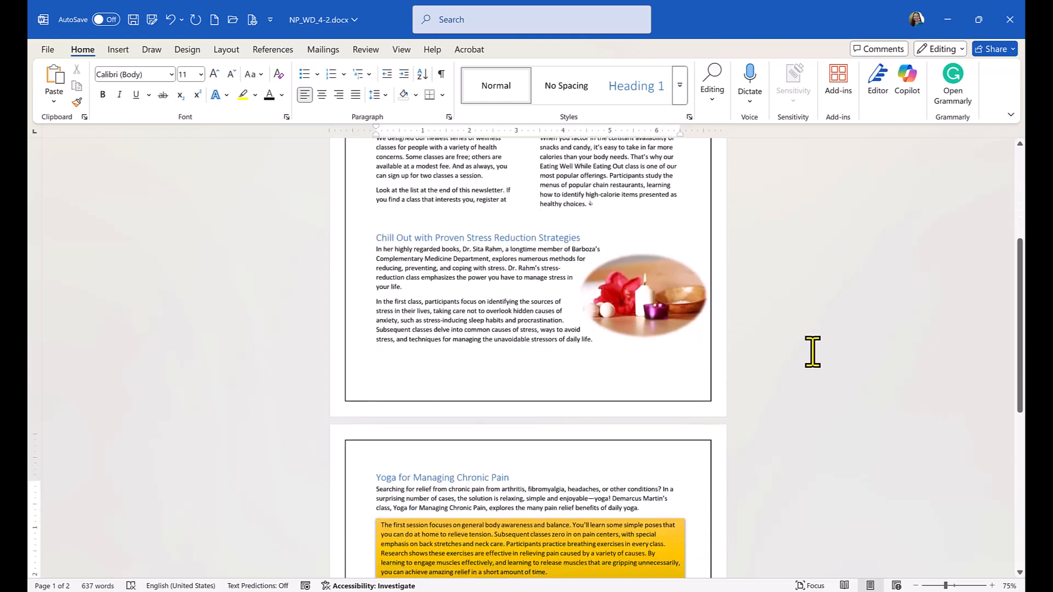
scroll(812, 352, up, 12)
scroll(812, 351, up, 1)
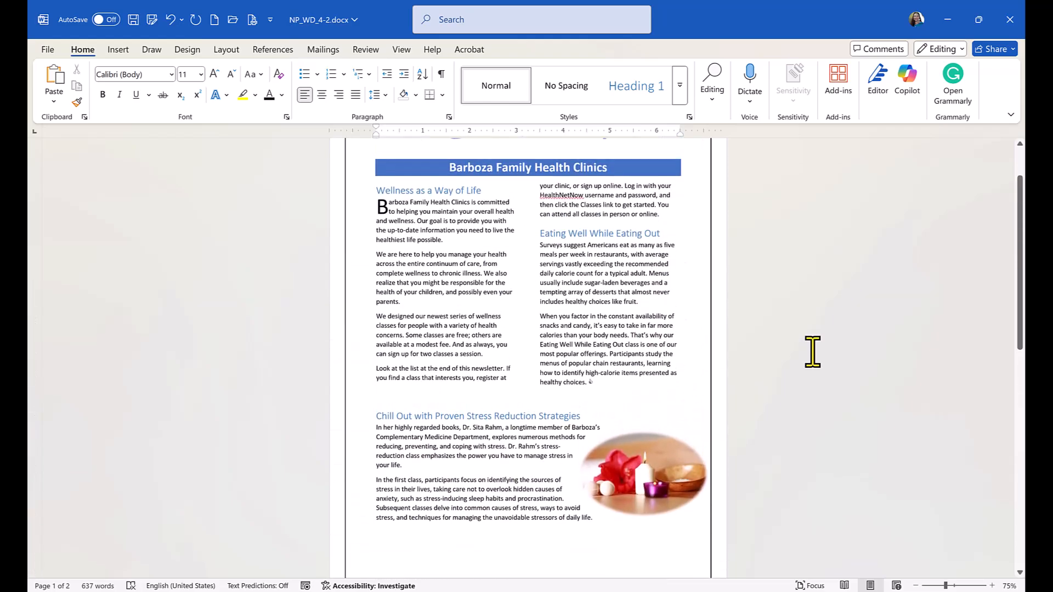
scroll(812, 351, down, 10)
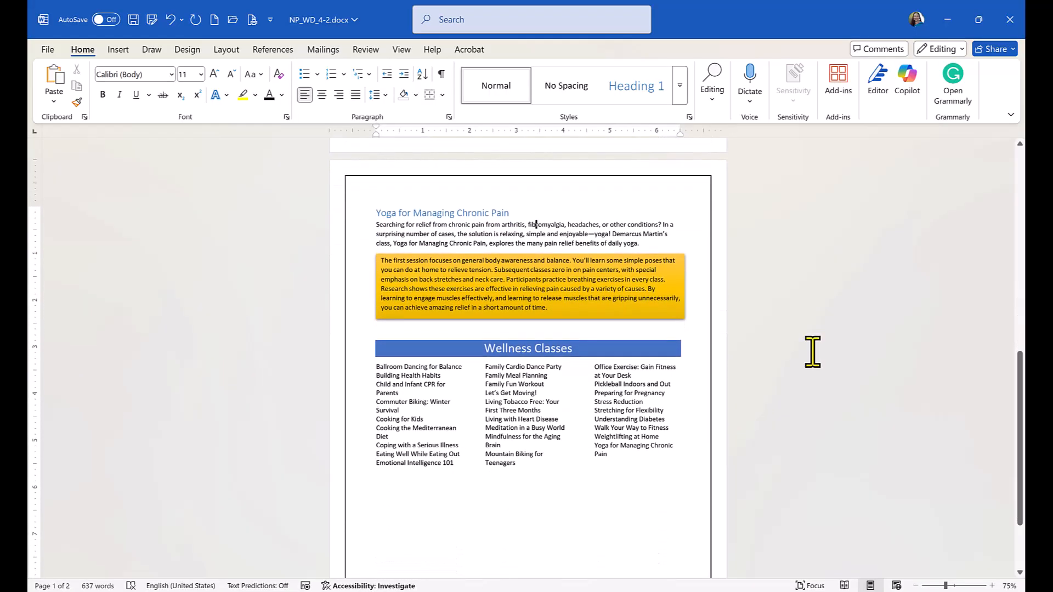
scroll(812, 351, up, 4)
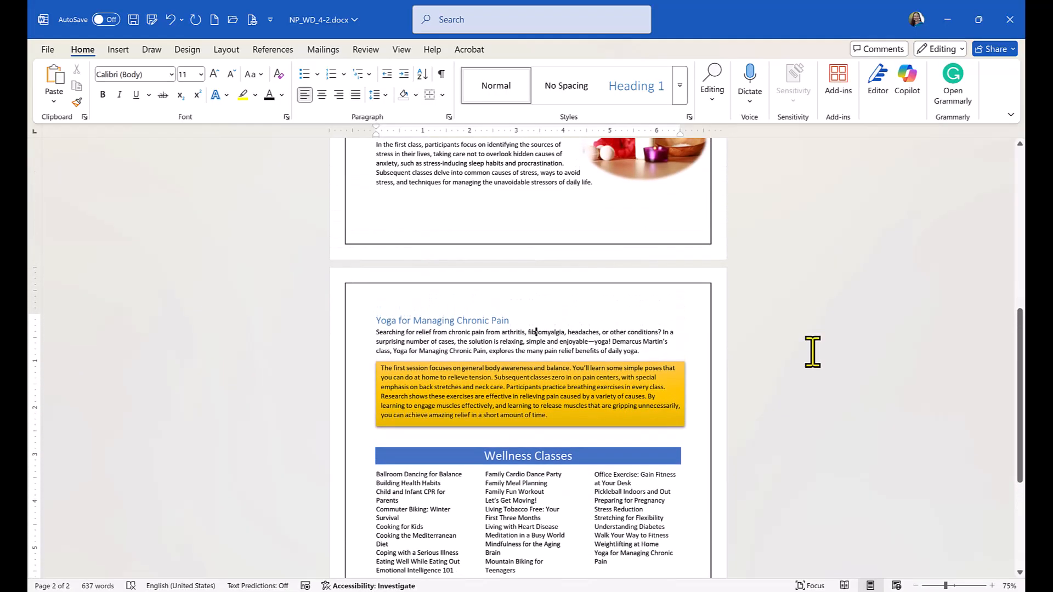
scroll(812, 351, up, 15)
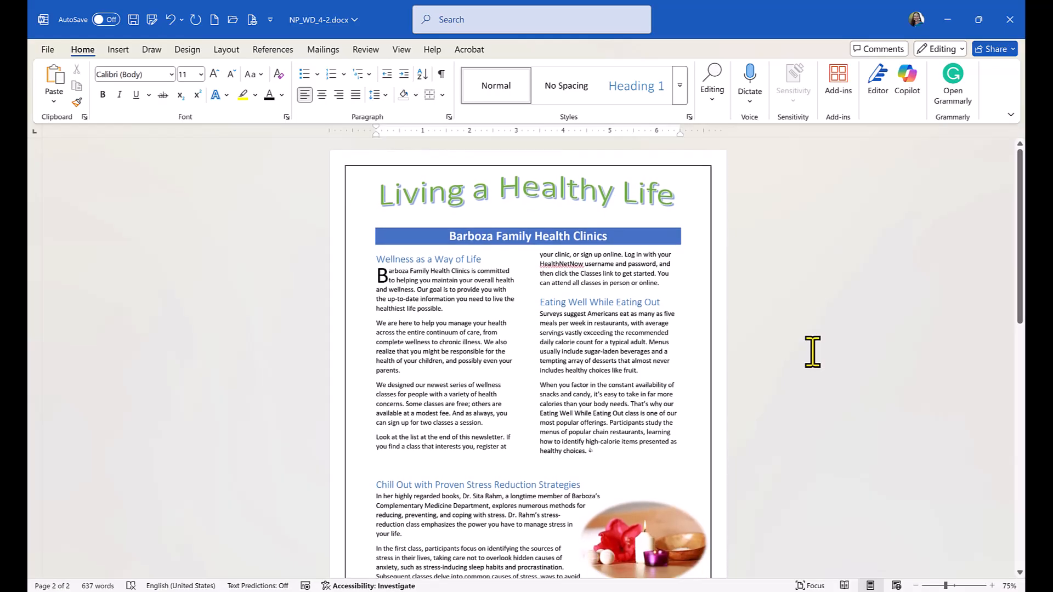